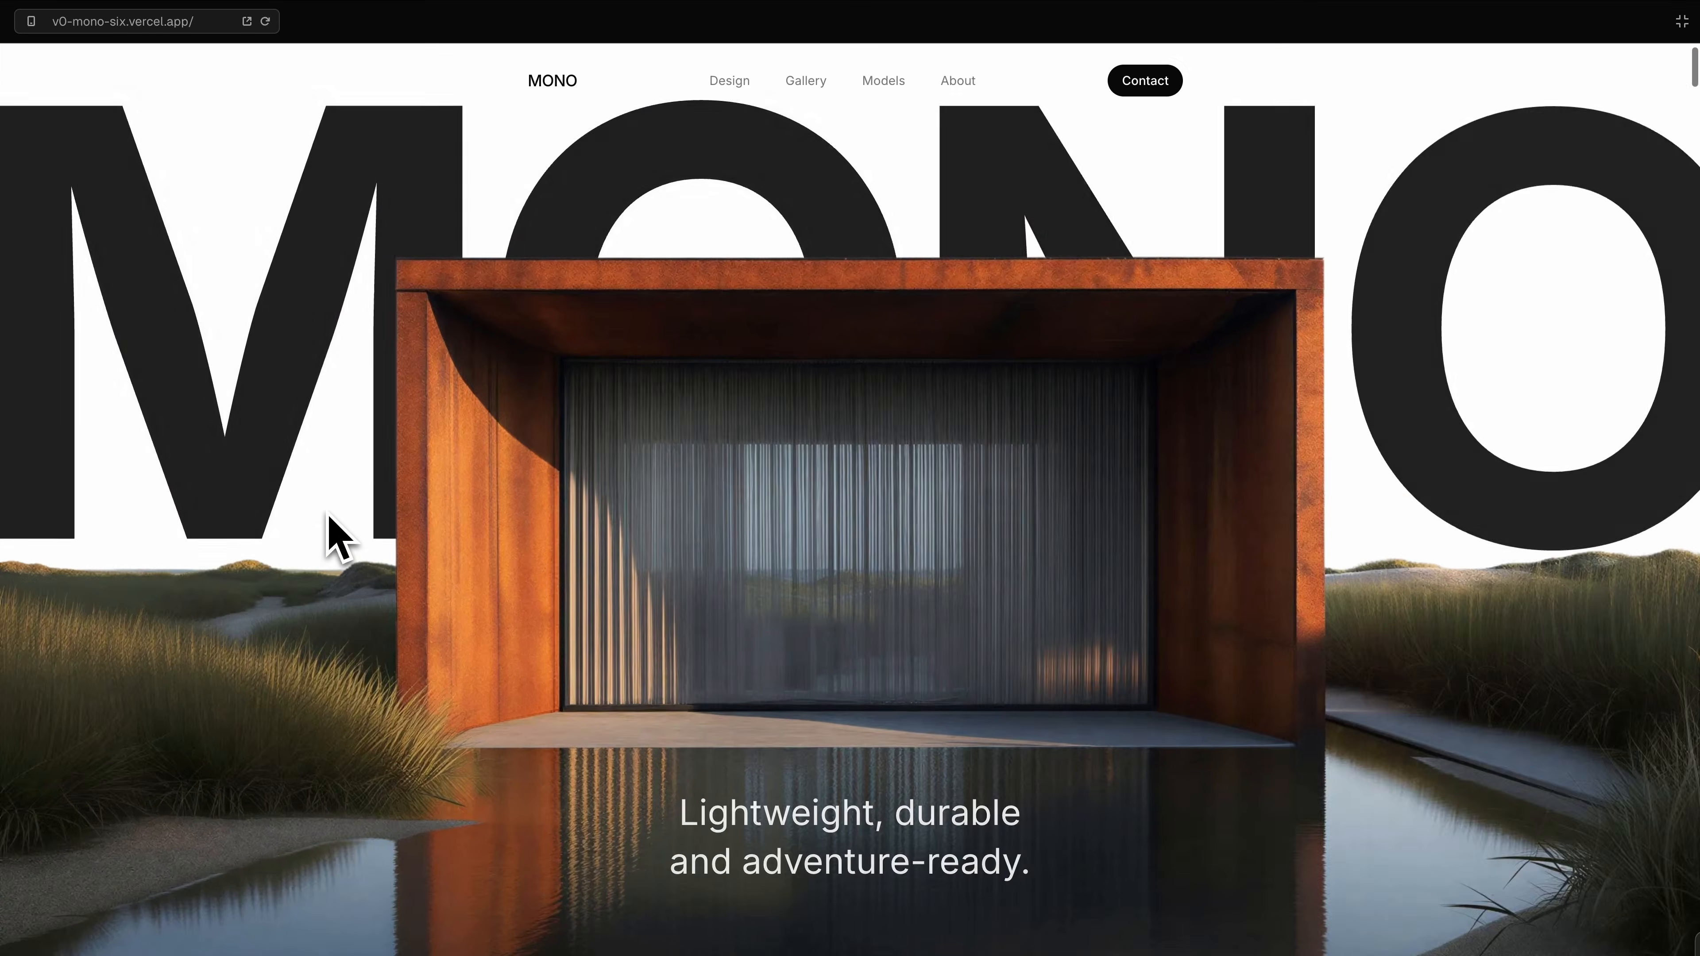
{"action": "scroll", "coordinate": [326, 536], "scroll_direction": "down", "scroll_amount": 10}
{"action": "scroll", "coordinate": [328, 516], "scroll_direction": "down", "scroll_amount": 10}
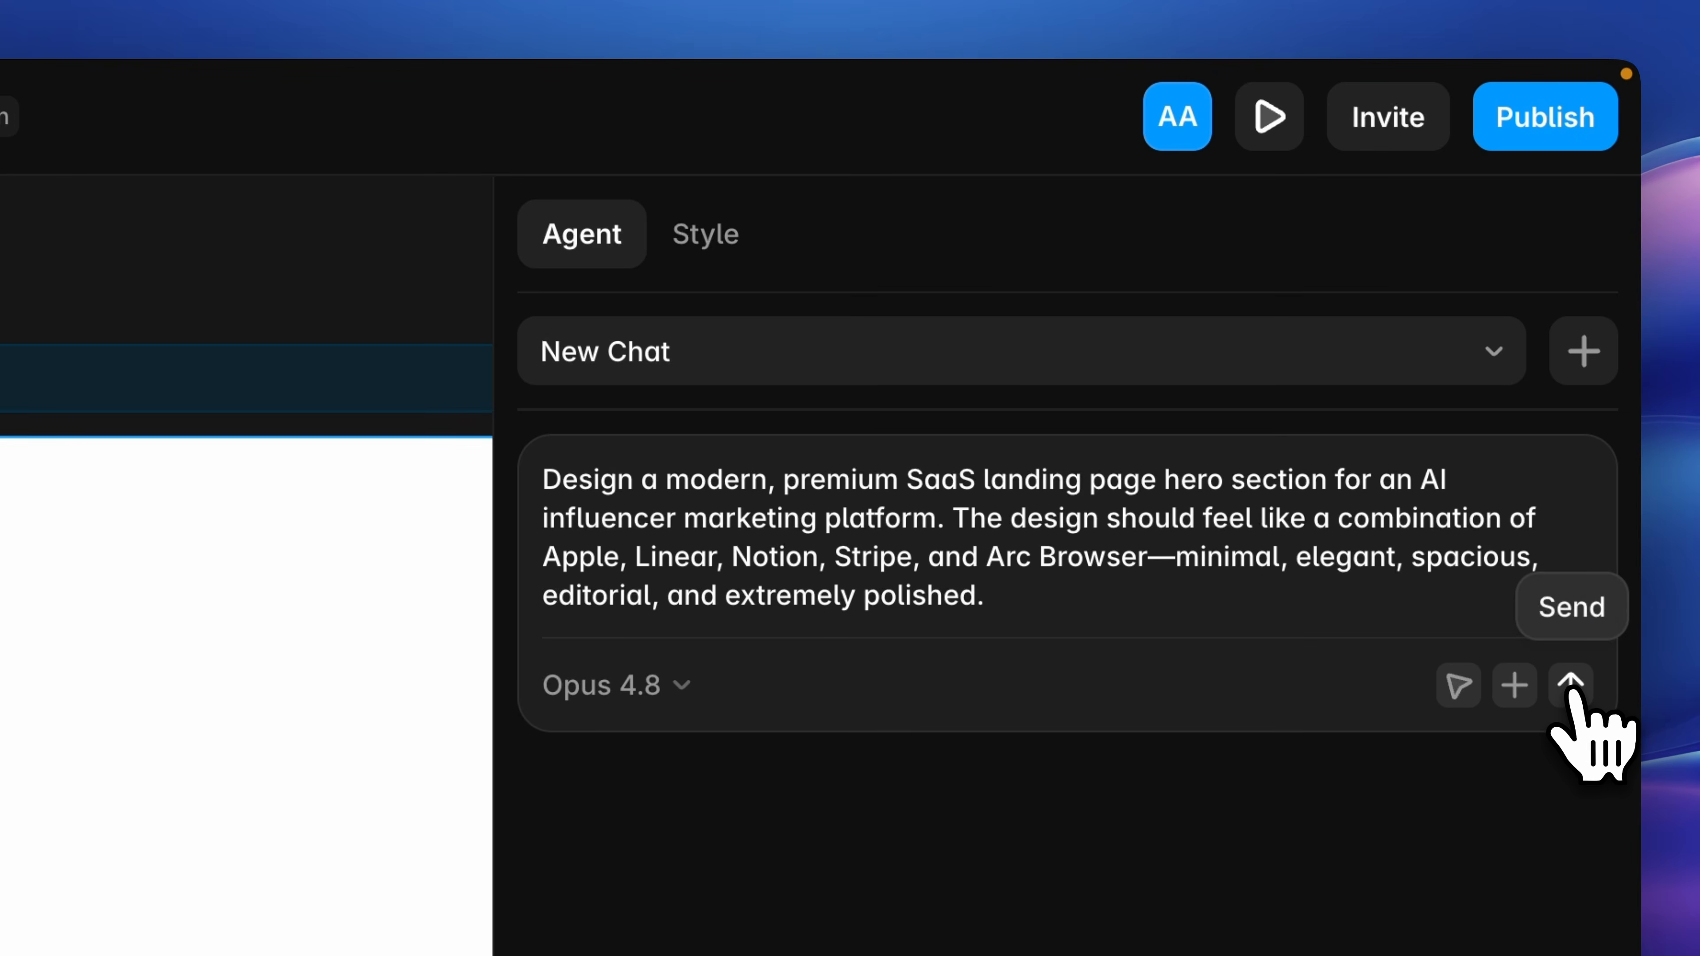
{"action": "left_click", "coordinate": [1571, 685]}
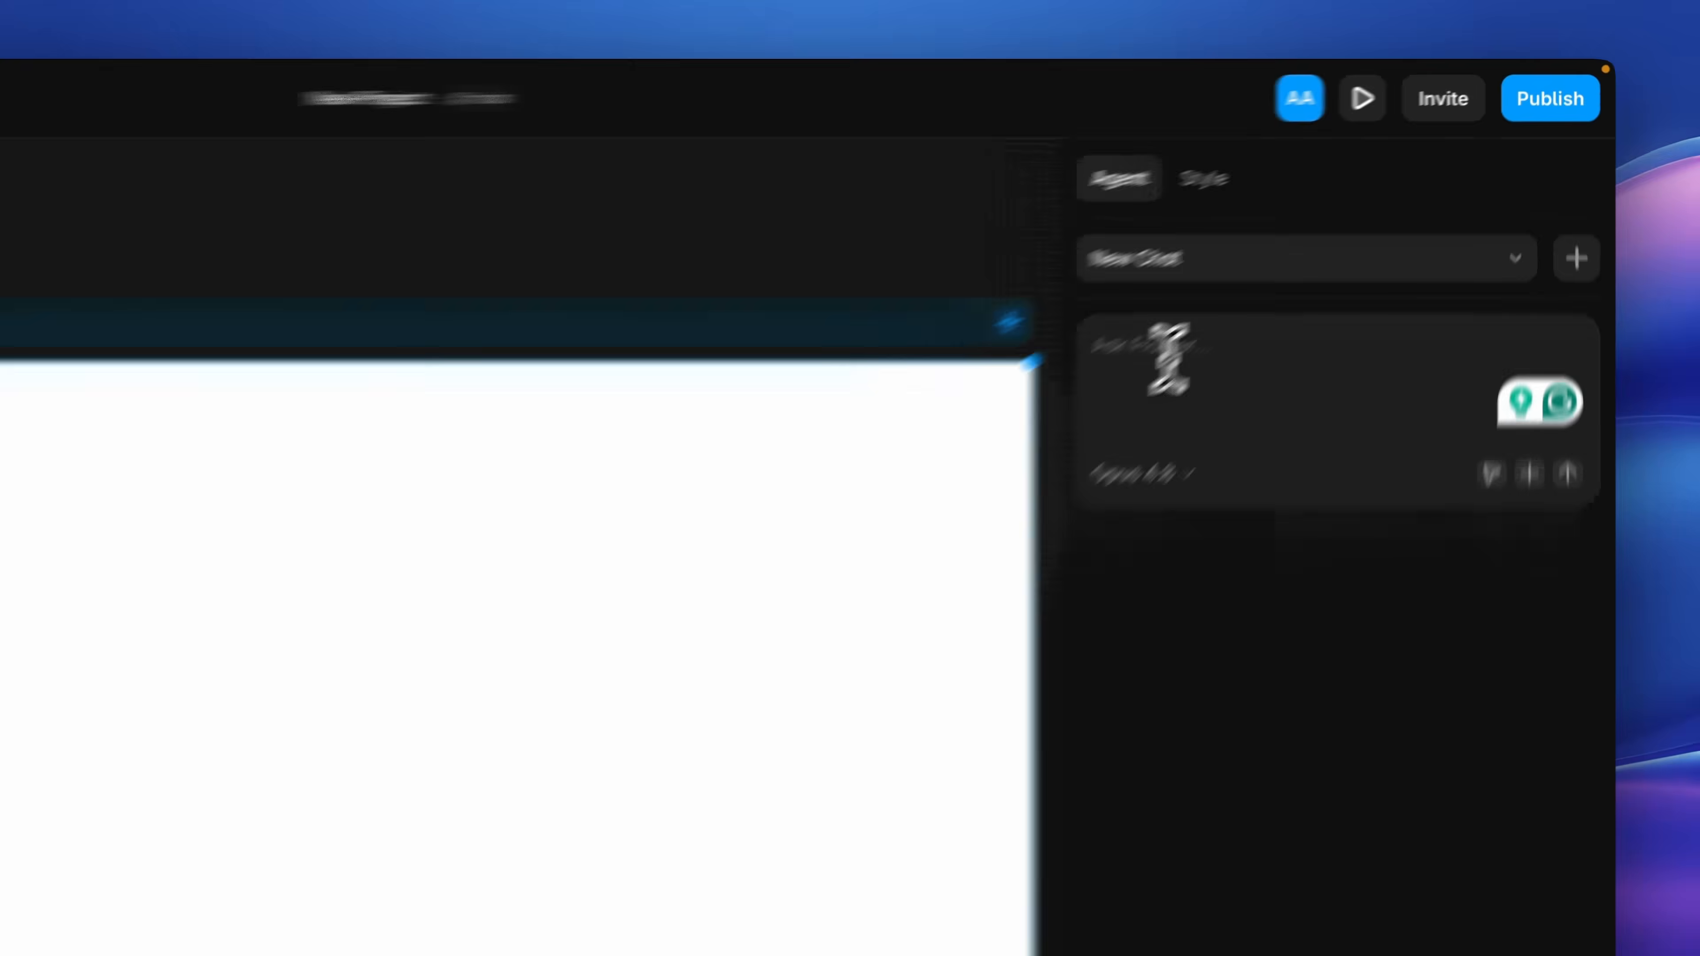
Paste the prompt for an AI influencer marketing platform hero section into the agent chat and read through its style, layout and navigation instructions.
{"action": "left_click", "coordinate": [1301, 243]}
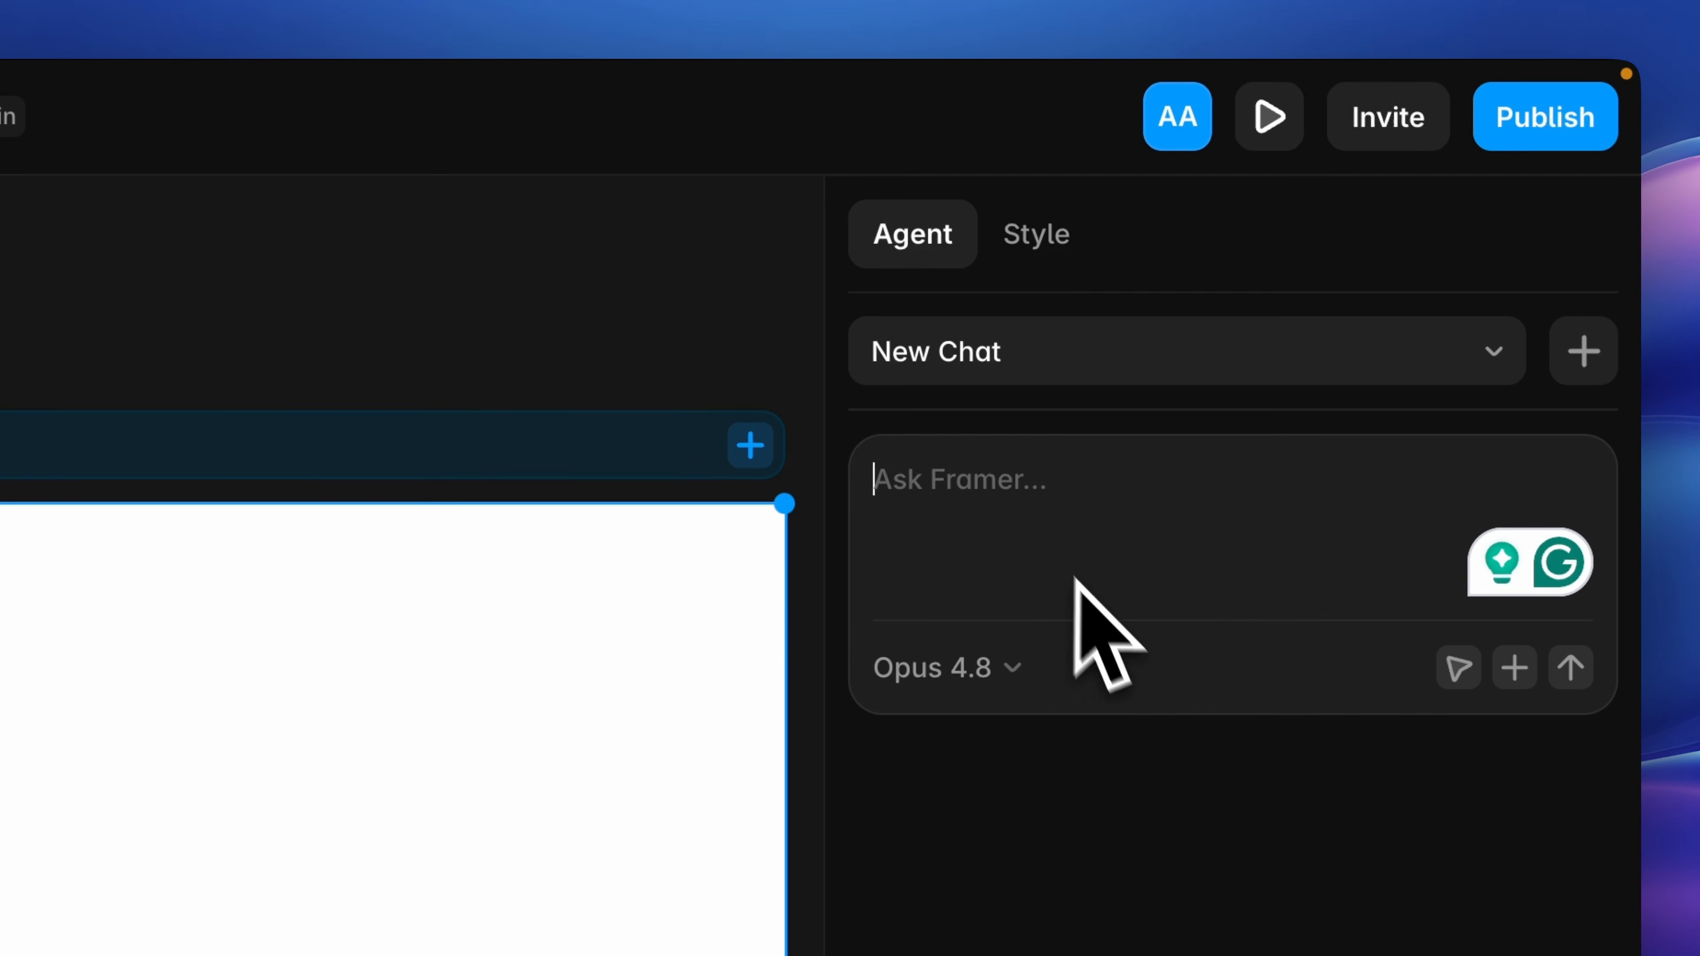
{"action": "key", "text": "super+v"}
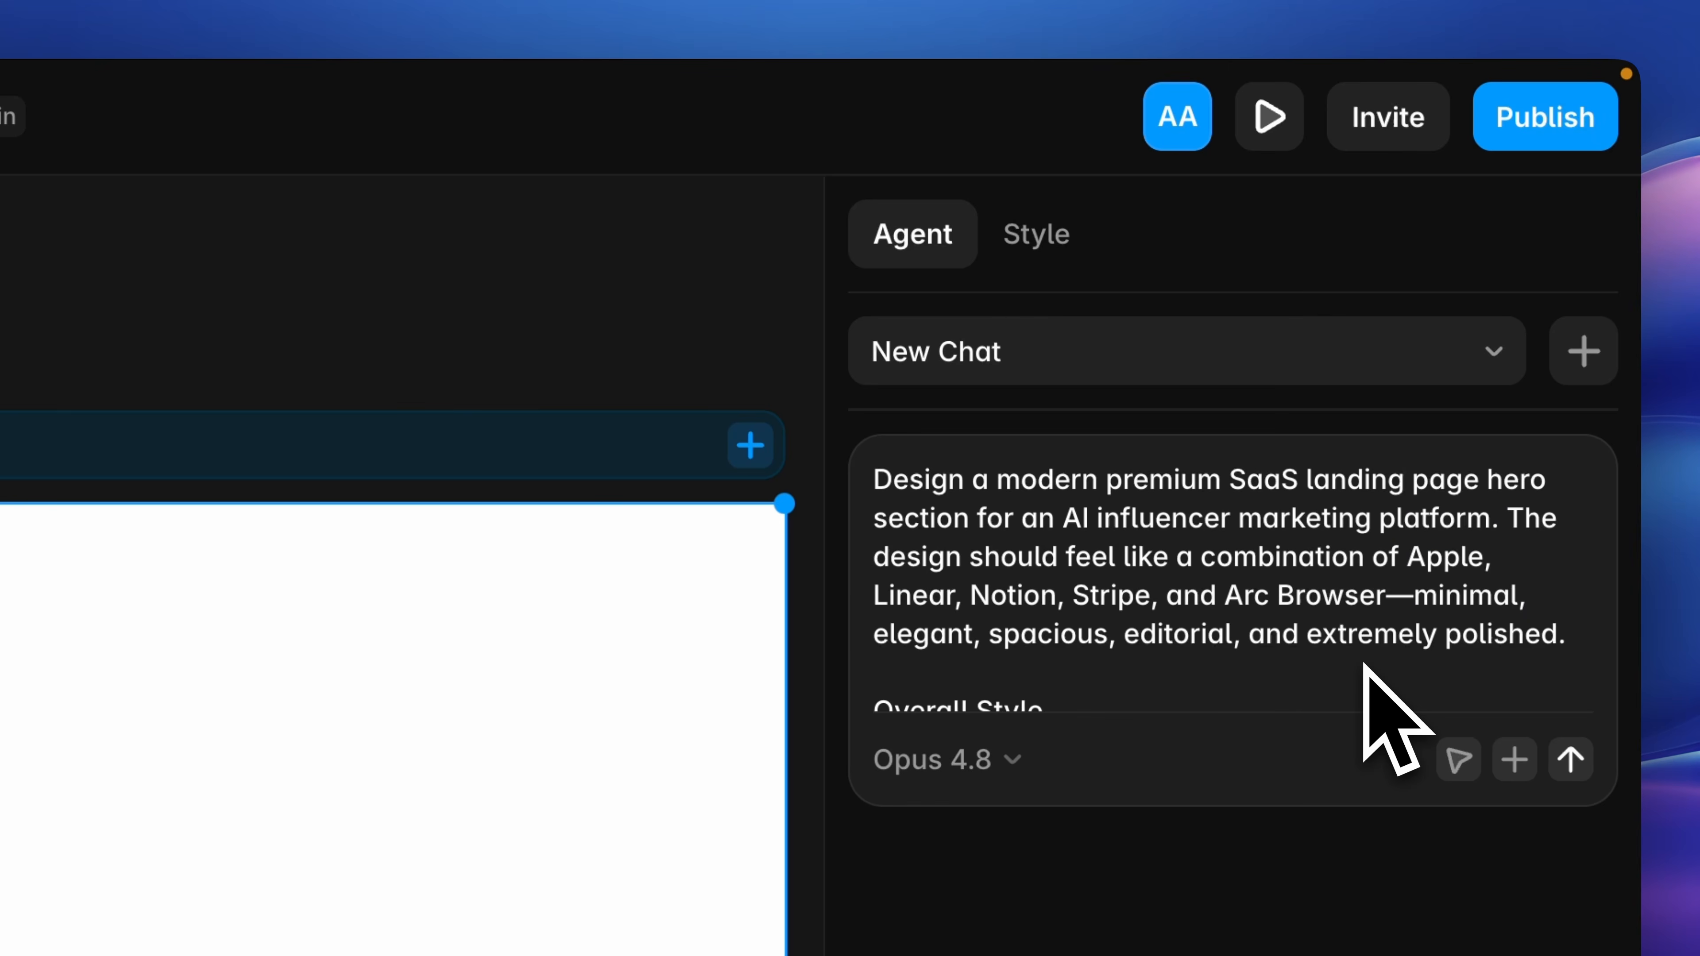
{"action": "scroll", "coordinate": [1364, 665], "scroll_direction": "down", "scroll_amount": 10}
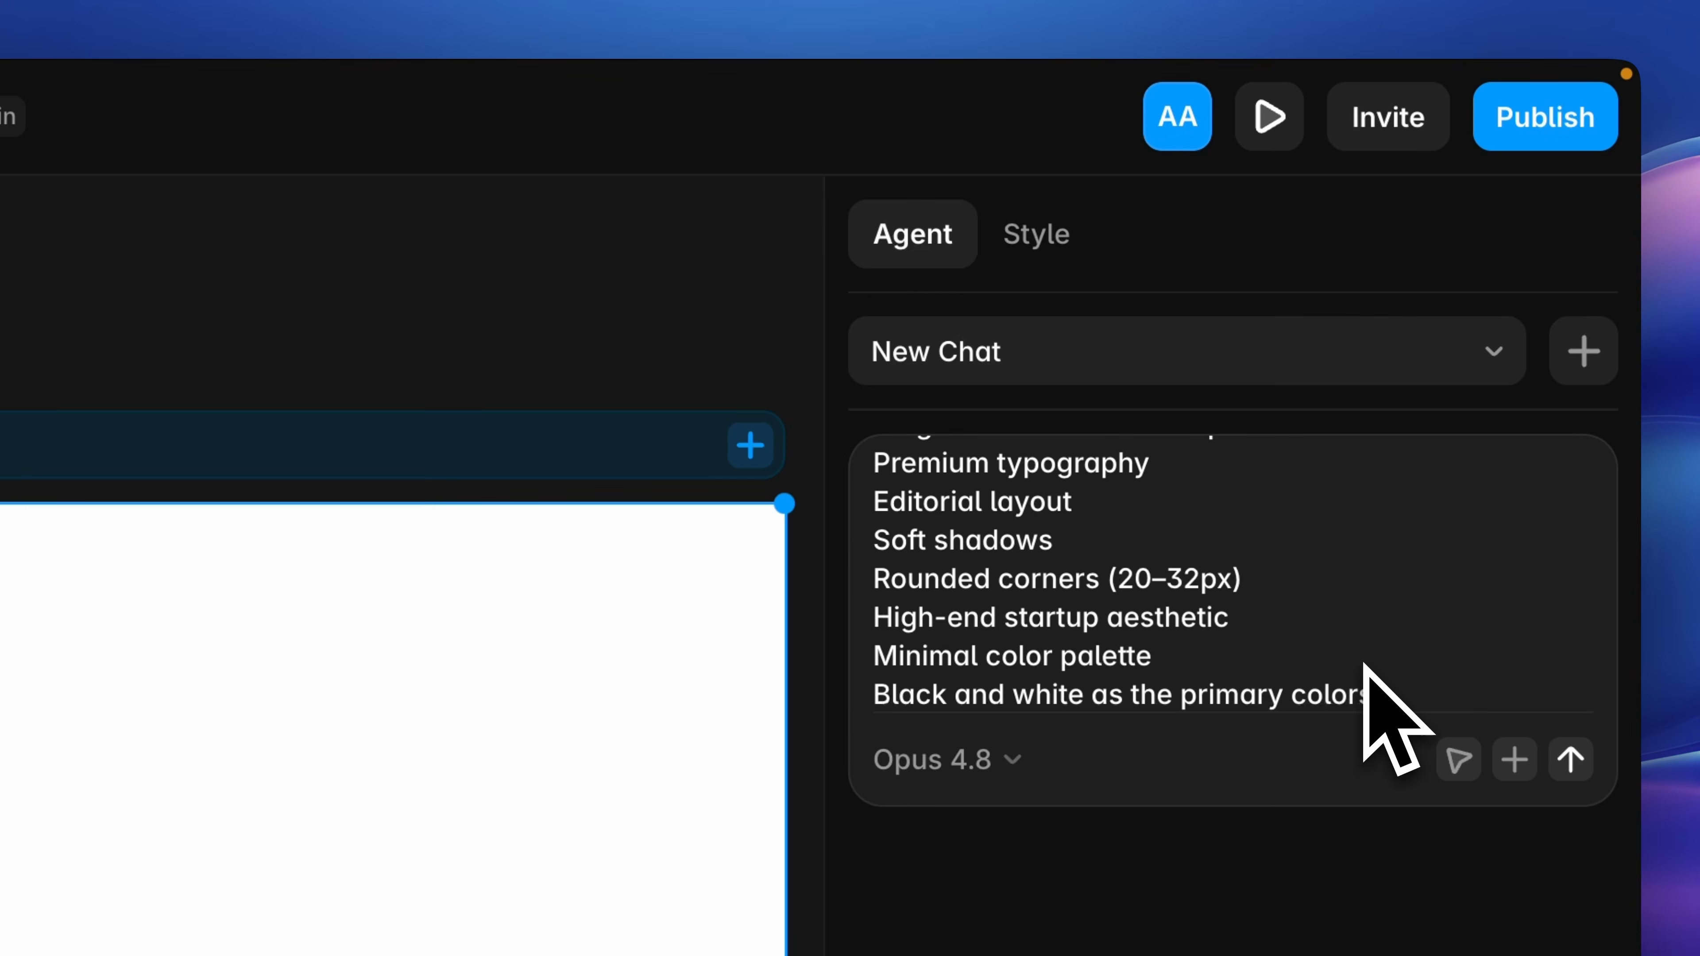
{"action": "scroll", "coordinate": [1364, 665], "scroll_direction": "down", "scroll_amount": 10}
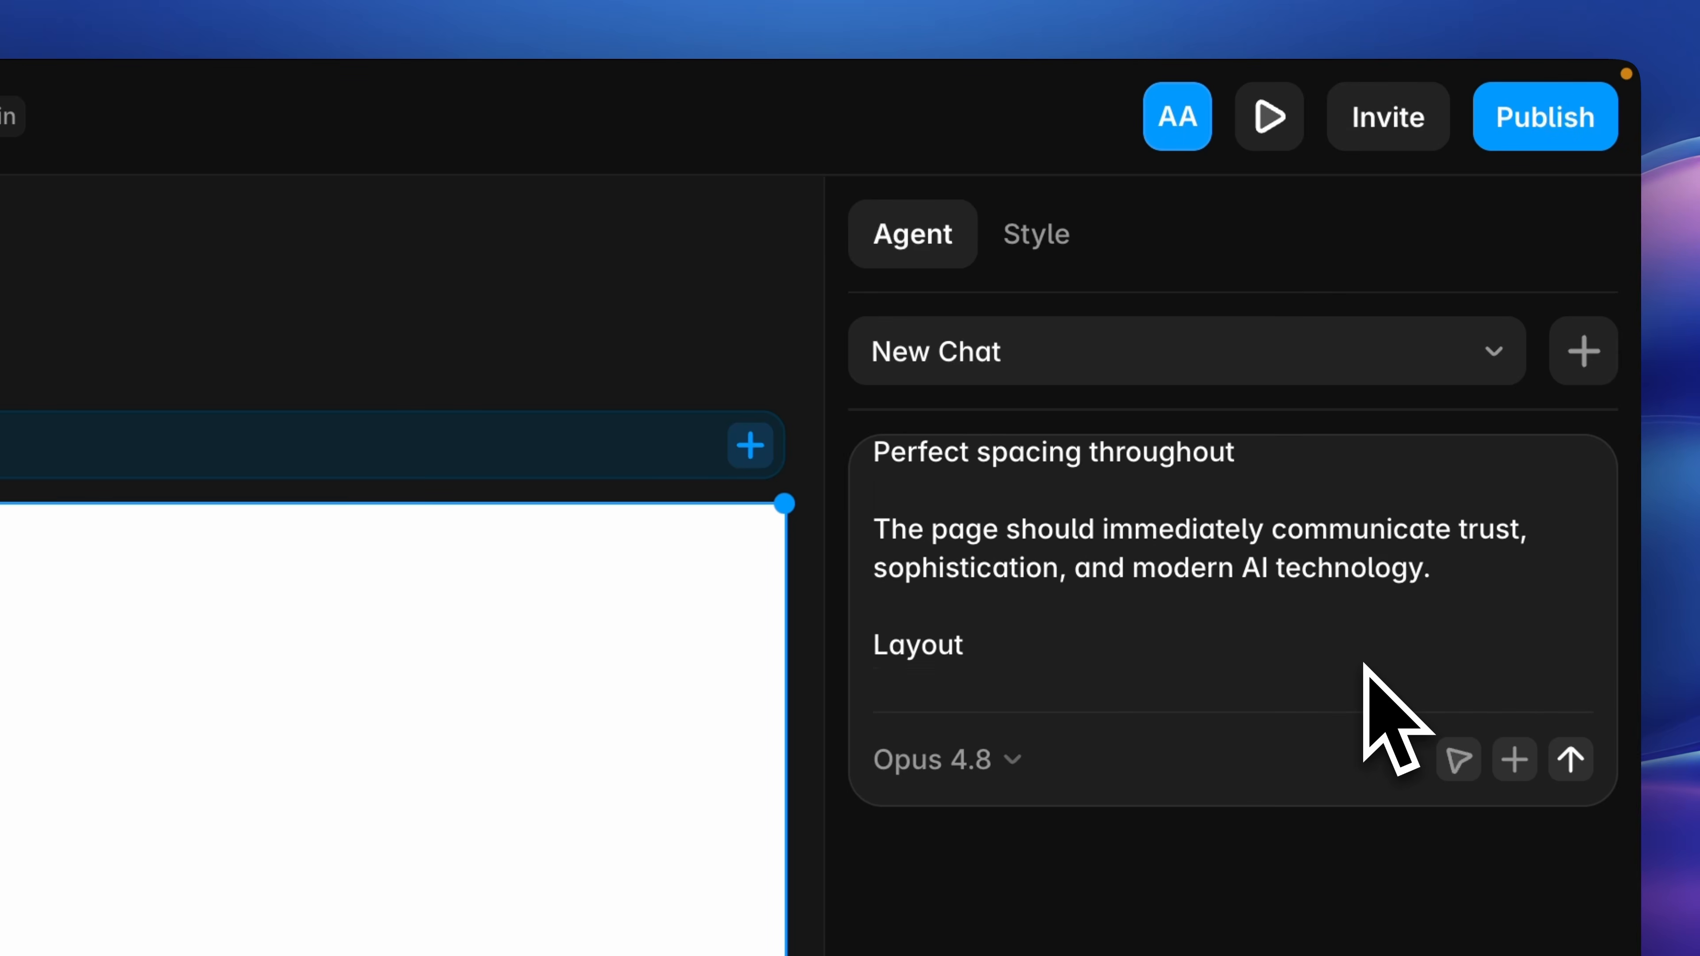
{"action": "scroll", "coordinate": [1364, 665], "scroll_direction": "down", "scroll_amount": 10}
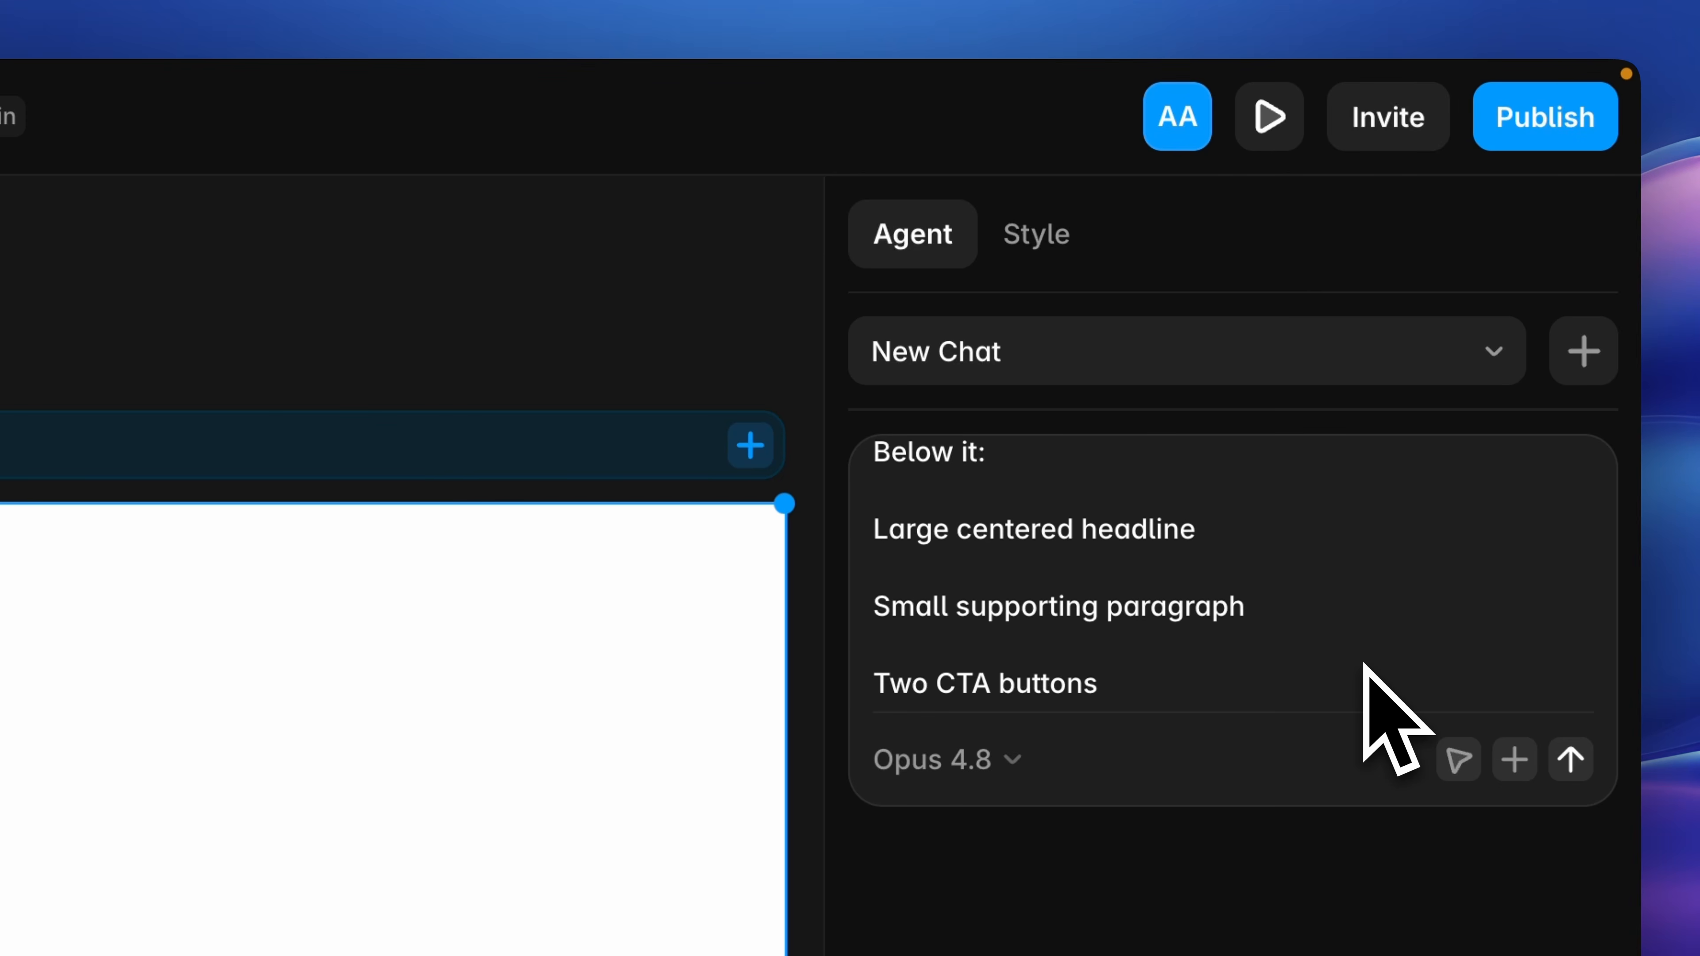
{"action": "scroll", "coordinate": [1364, 665], "scroll_direction": "down", "scroll_amount": 8}
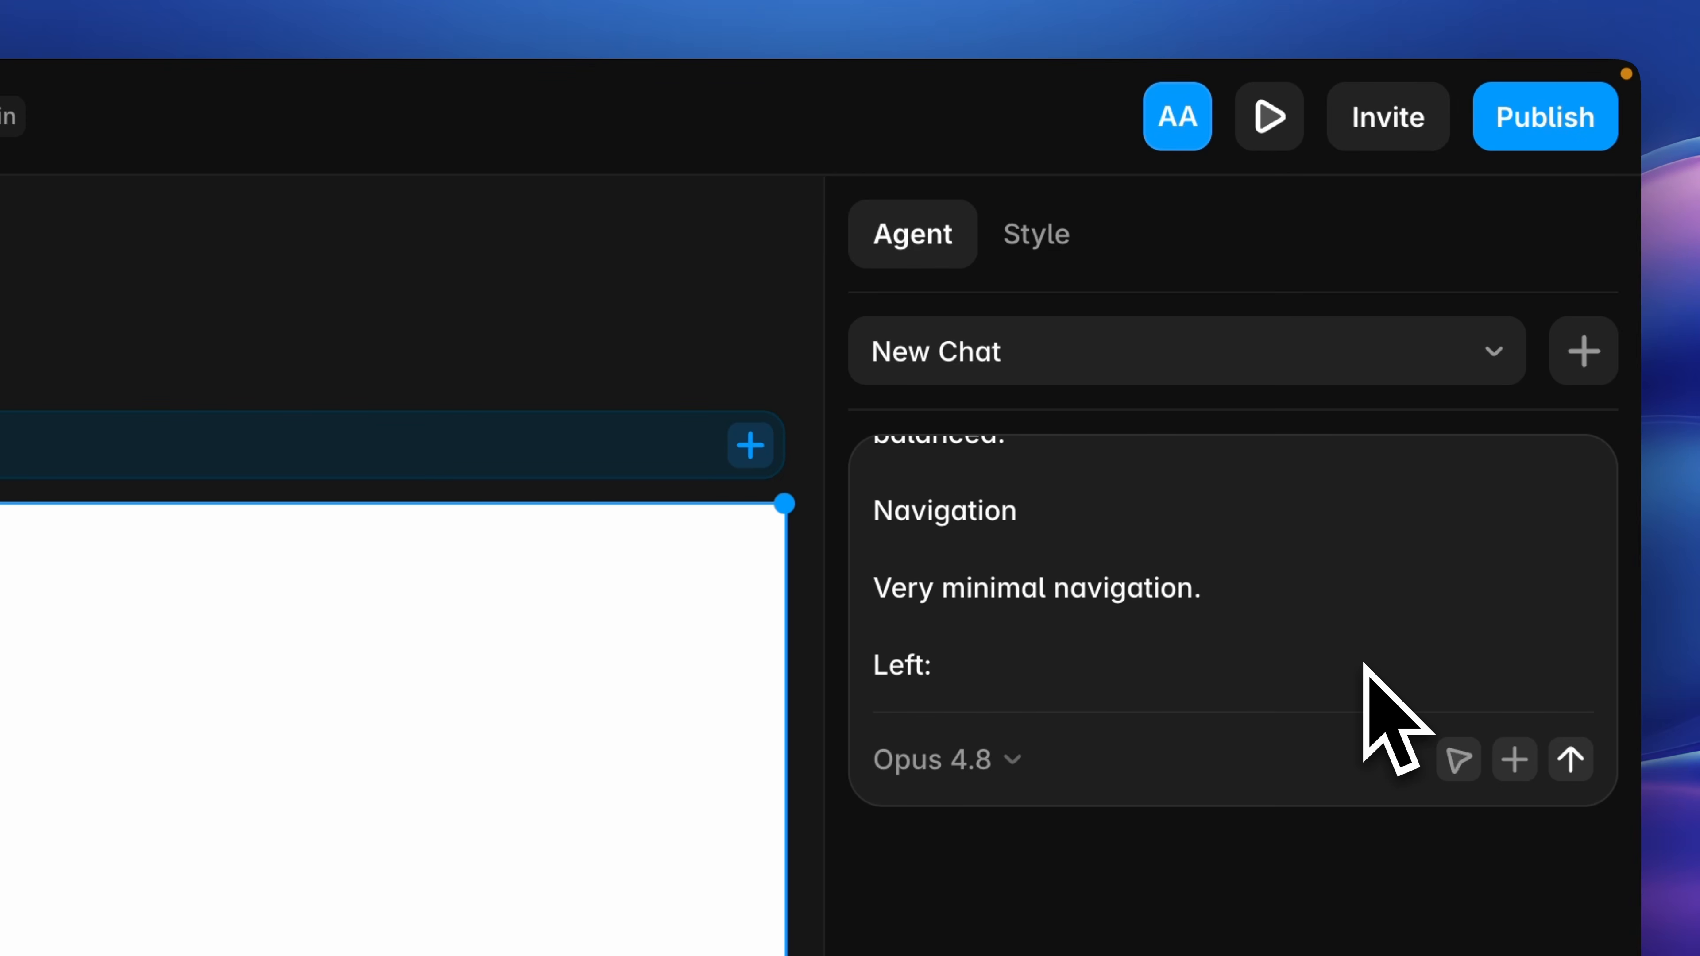
{"action": "scroll", "coordinate": [1364, 665], "scroll_direction": "down", "scroll_amount": 10}
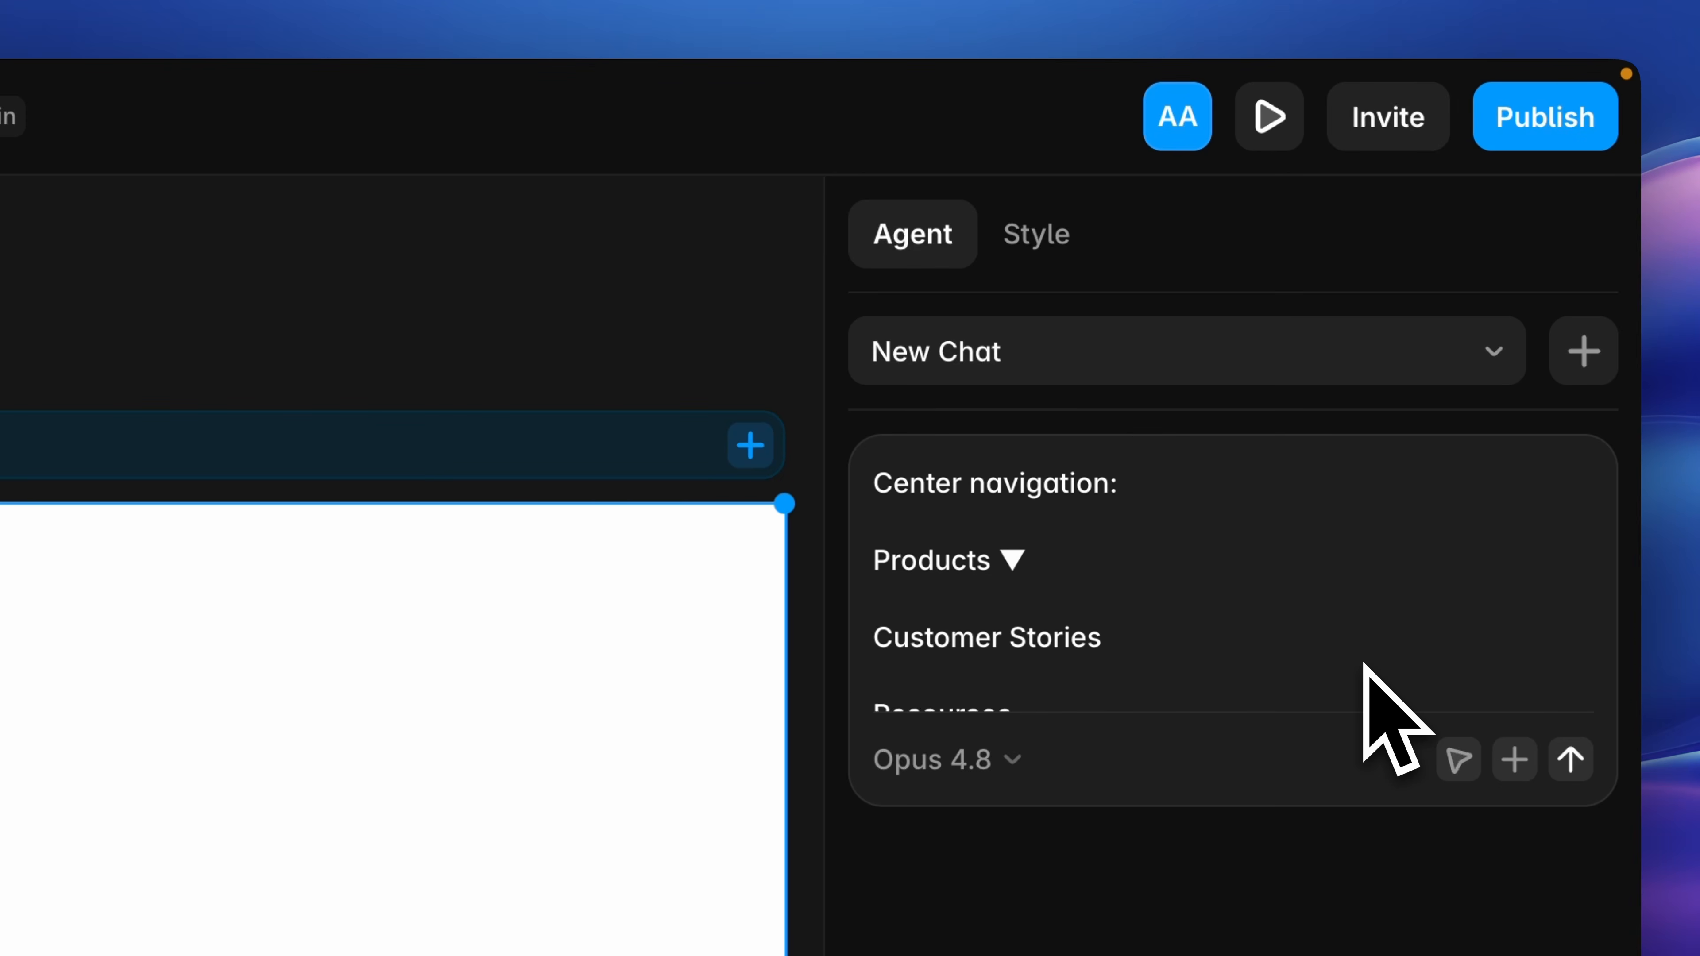
{"action": "scroll", "coordinate": [1395, 717], "scroll_direction": "down", "scroll_amount": 2}
{"action": "scroll", "coordinate": [1364, 665], "scroll_direction": "down", "scroll_amount": 10}
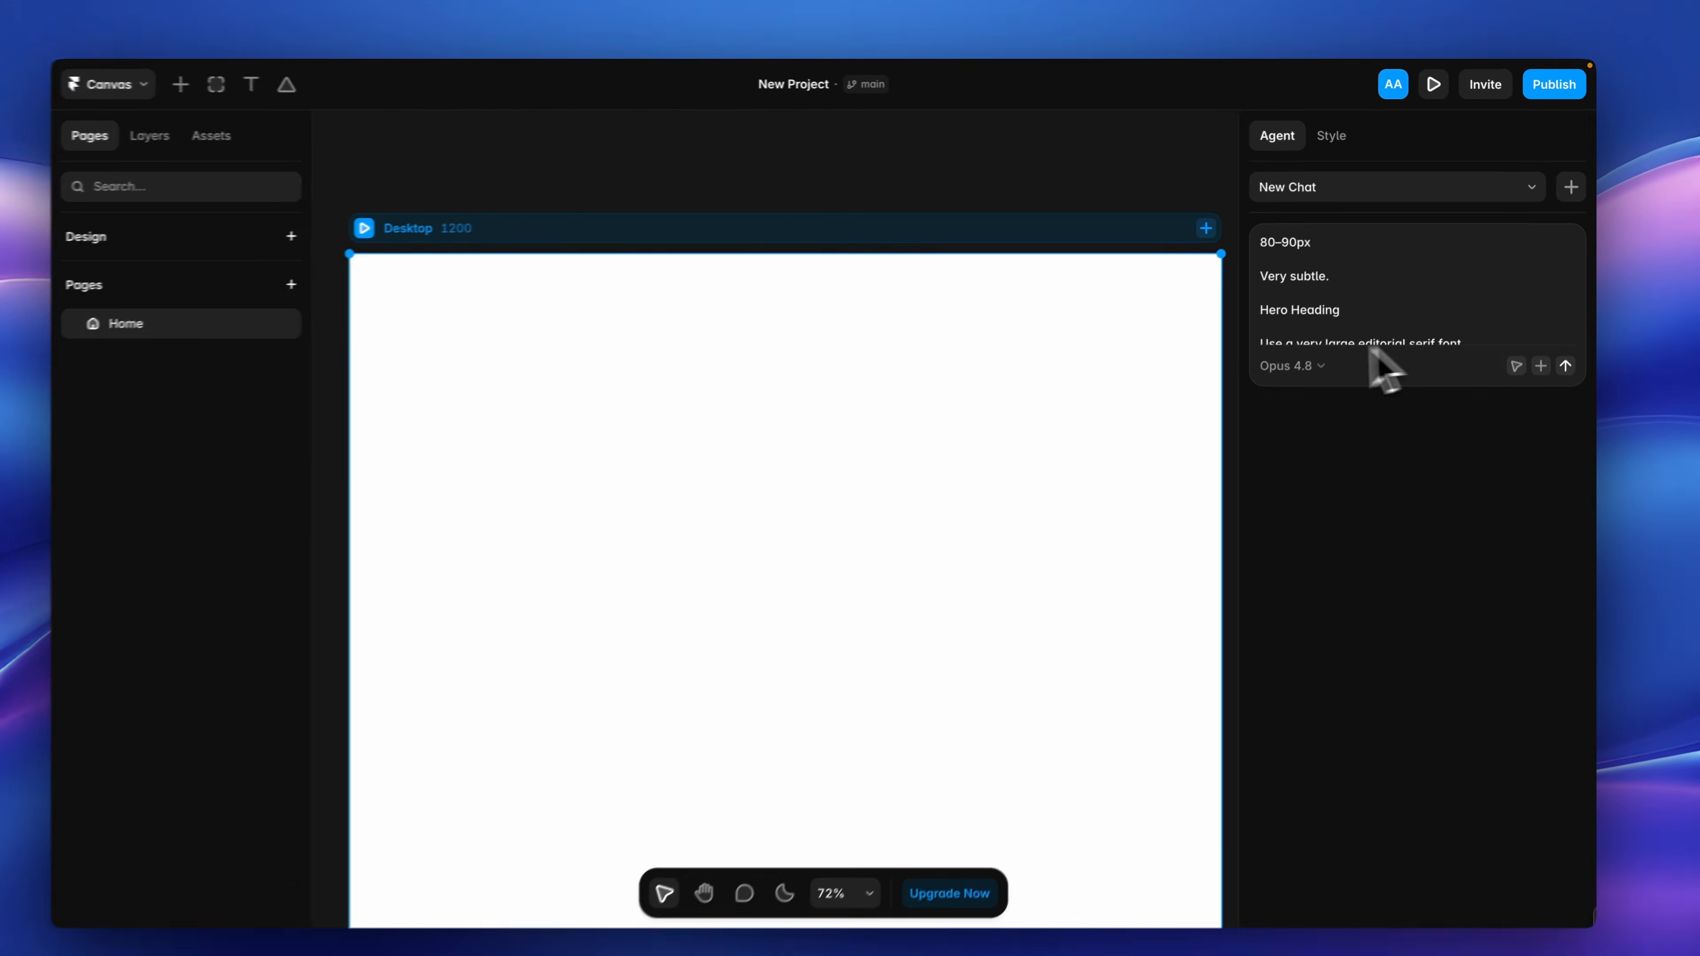
Check the available AI models, keep Opus 4.8 and send the prompt to the agent.
{"action": "left_click", "coordinate": [984, 759]}
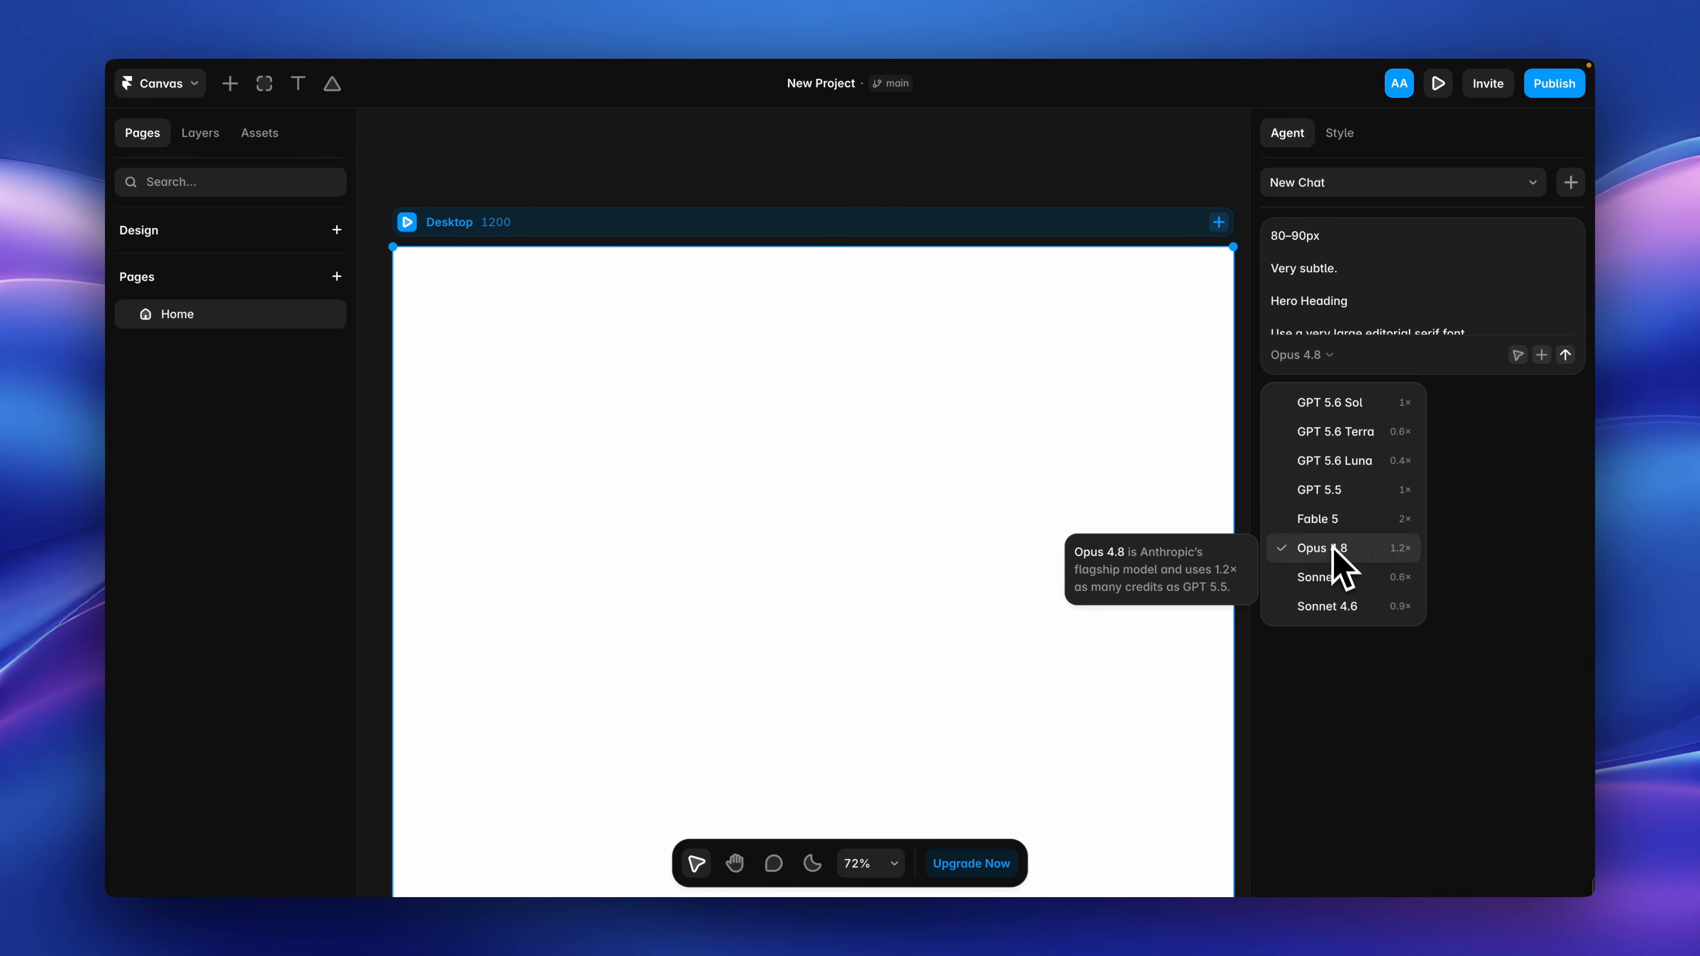
{"action": "left_click", "coordinate": [1511, 425]}
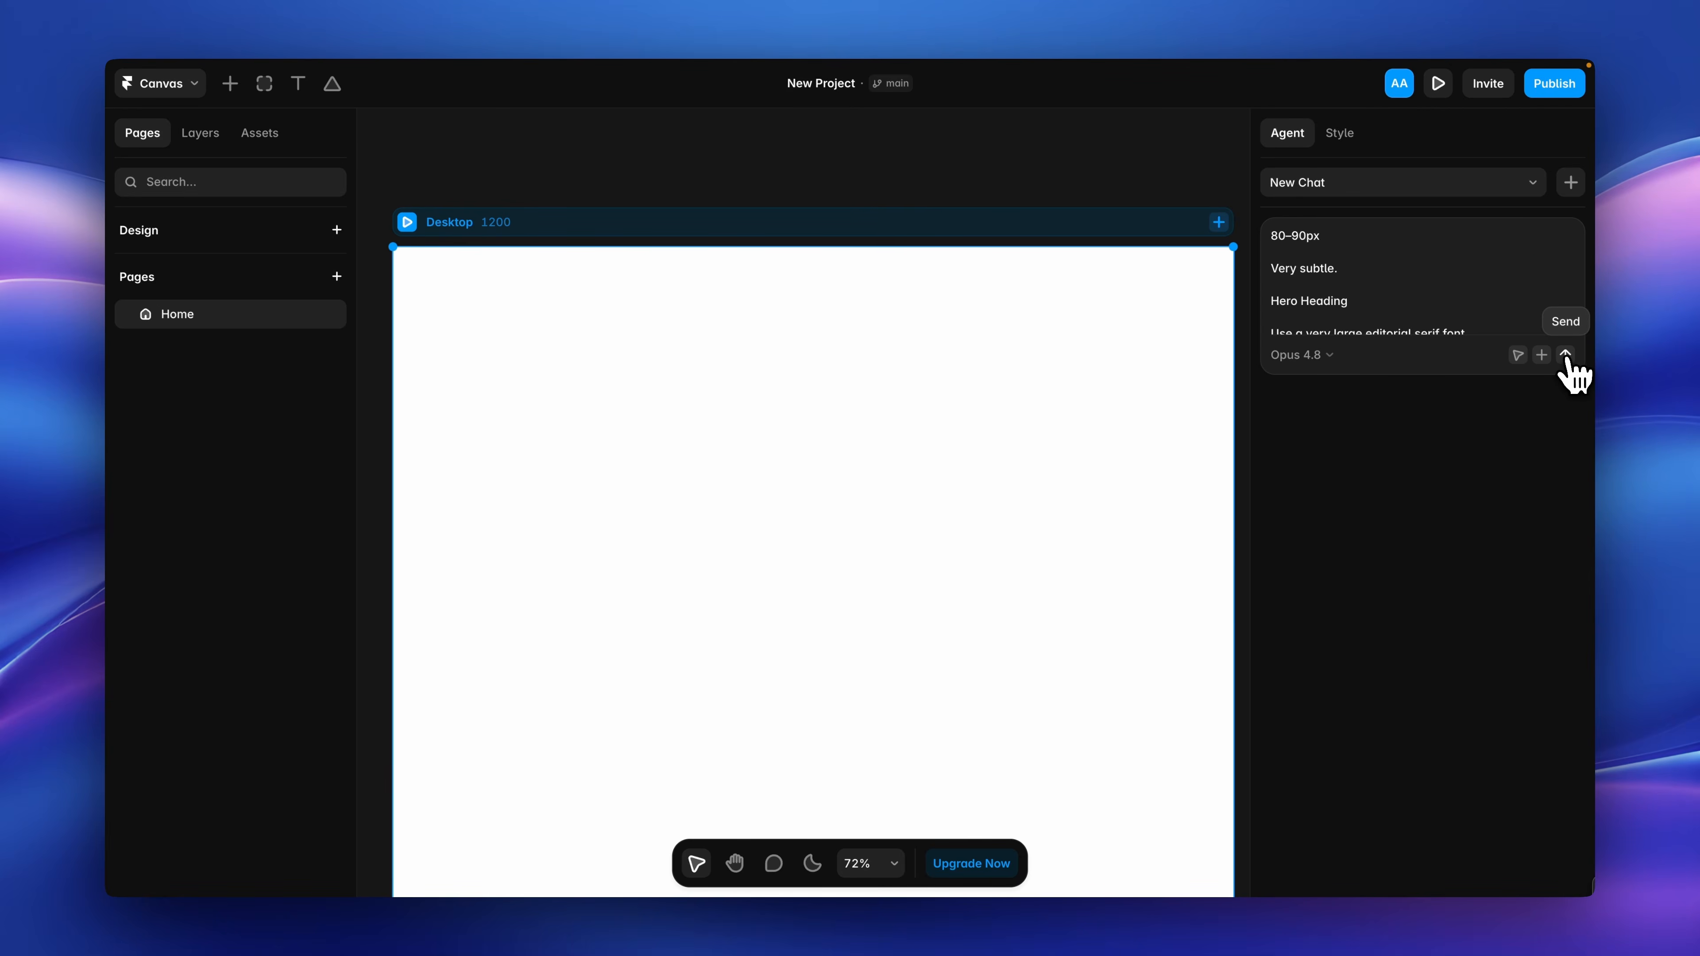
{"action": "left_click", "coordinate": [1566, 355]}
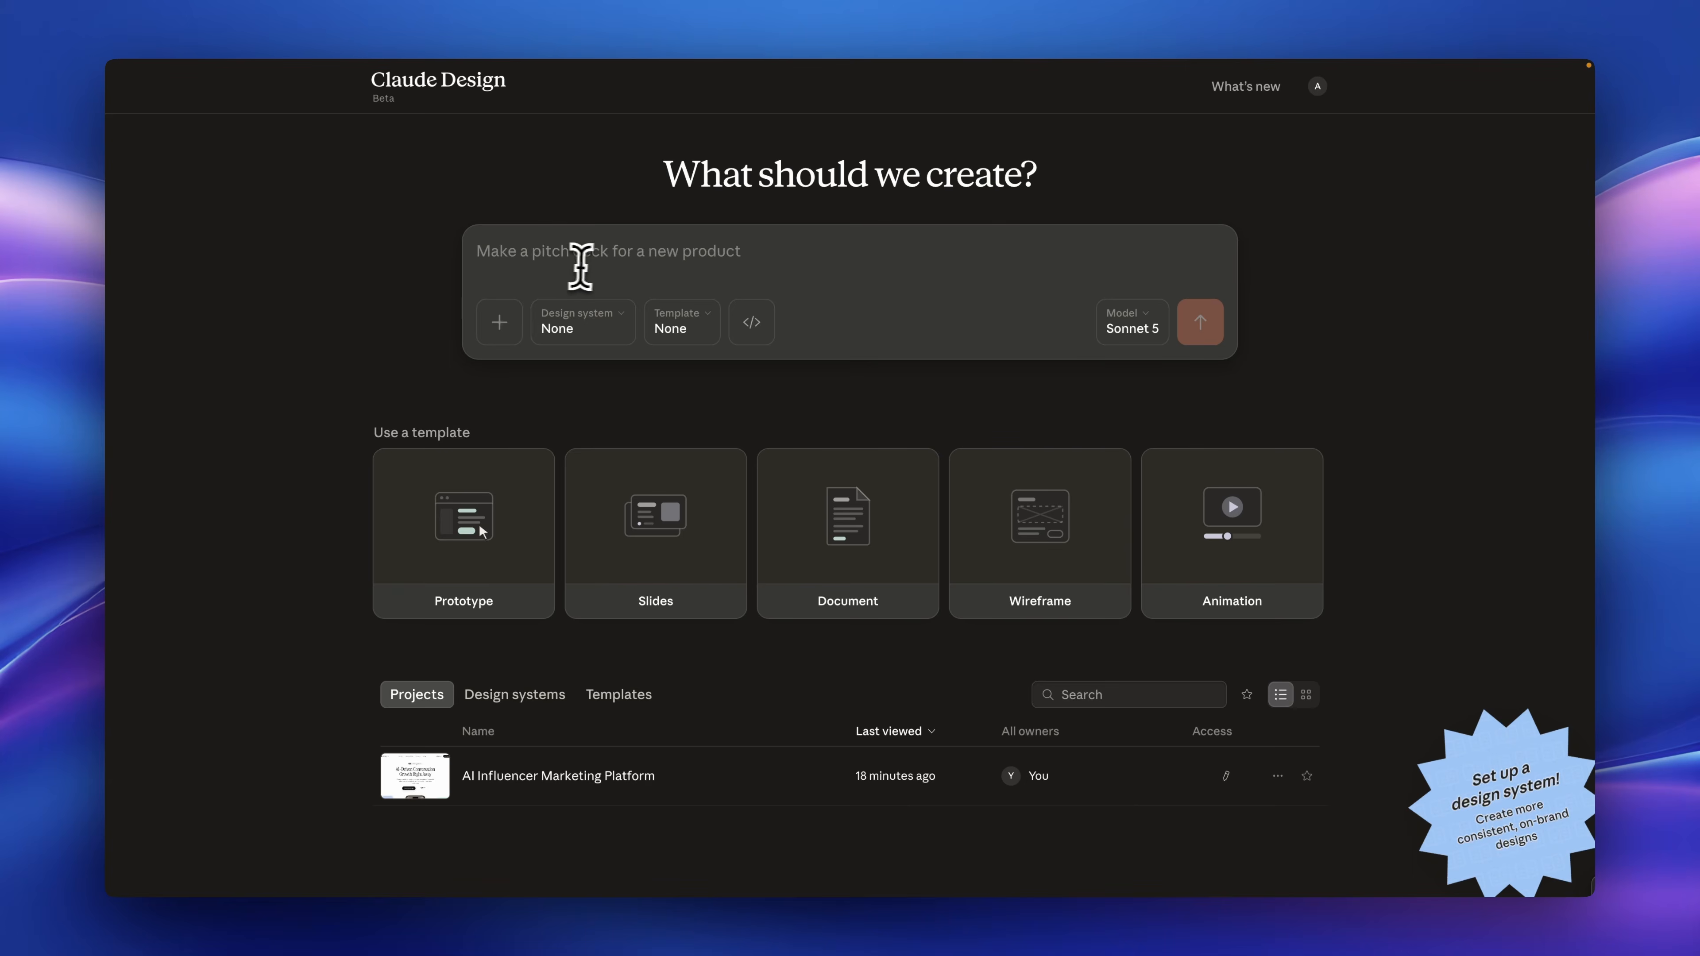
Switch to Claude Design, enter the same hero section prompt and choose the Prototype template.
{"action": "key", "text": "super+v"}
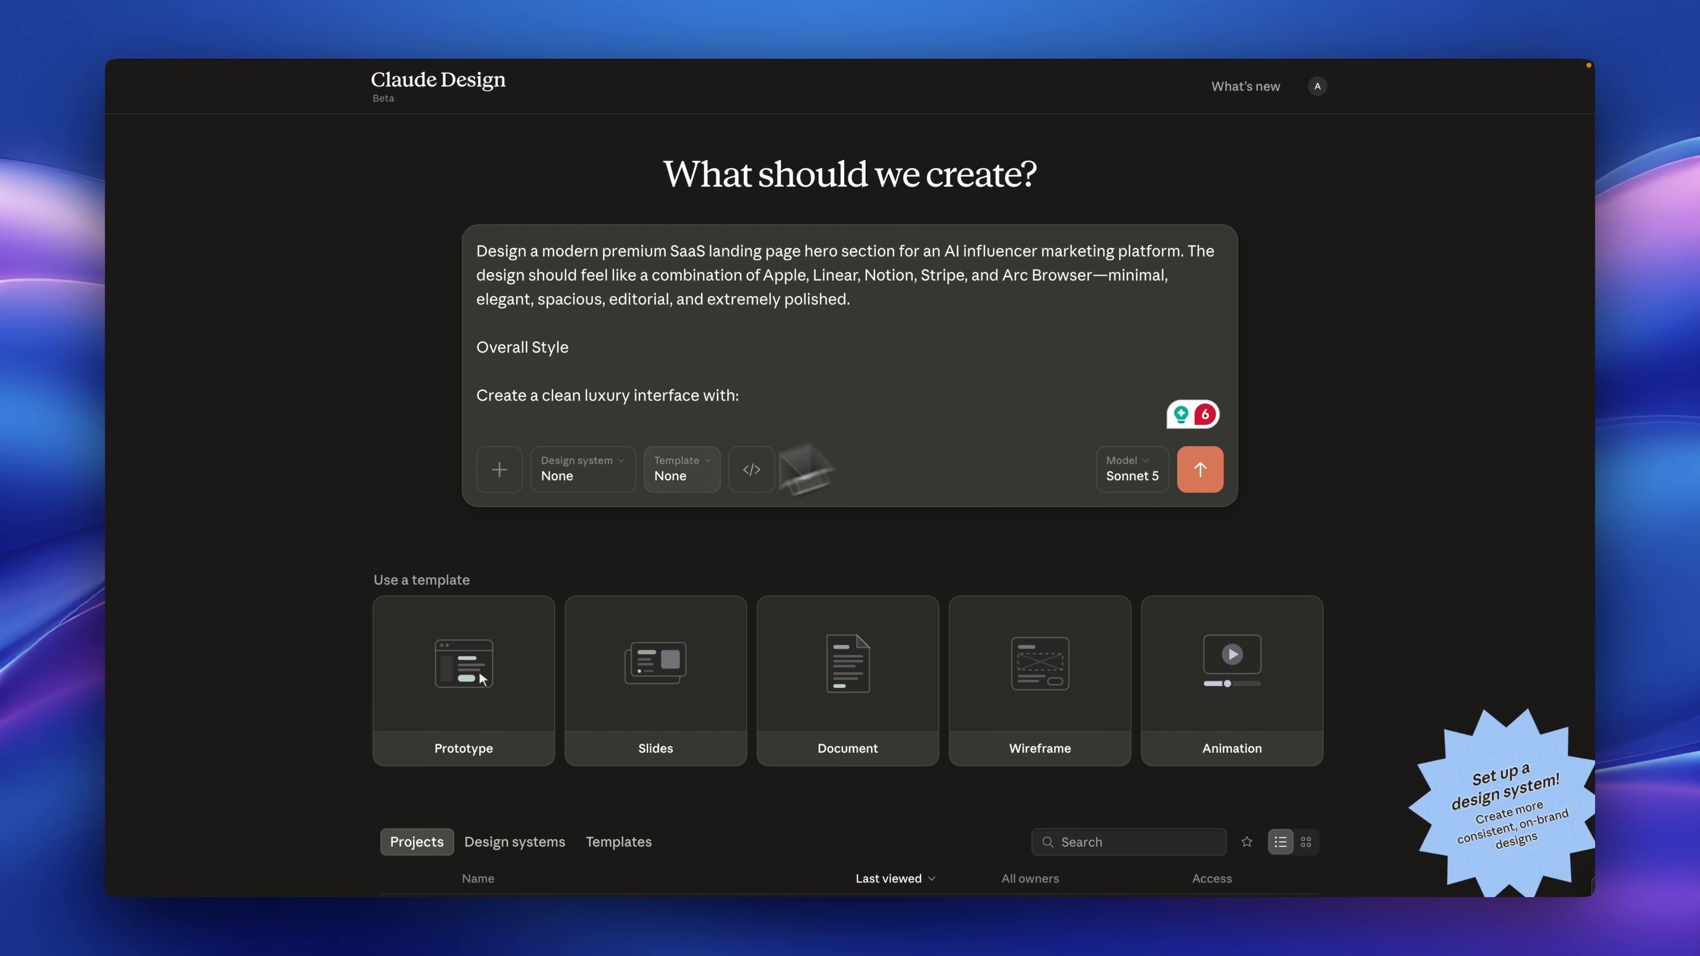
{"action": "left_click", "coordinate": [684, 476]}
{"action": "left_click", "coordinate": [786, 606]}
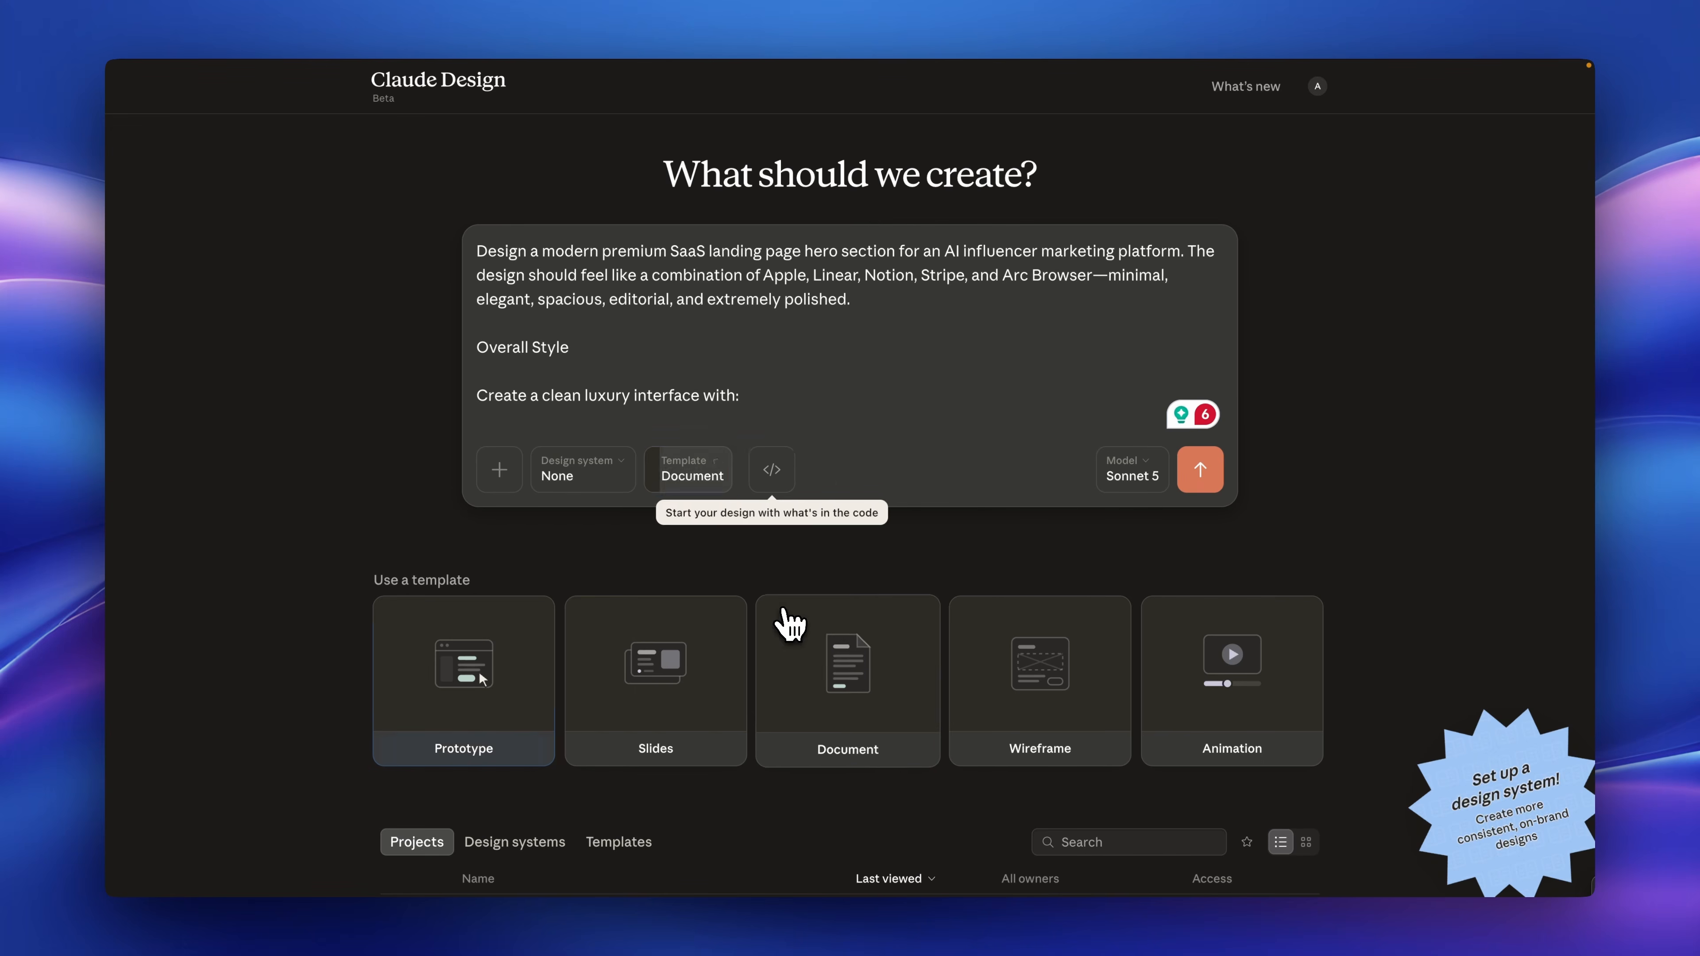
Set the model to Opus 4.8 and submit the hero section prompt.
{"action": "left_click", "coordinate": [1127, 477]}
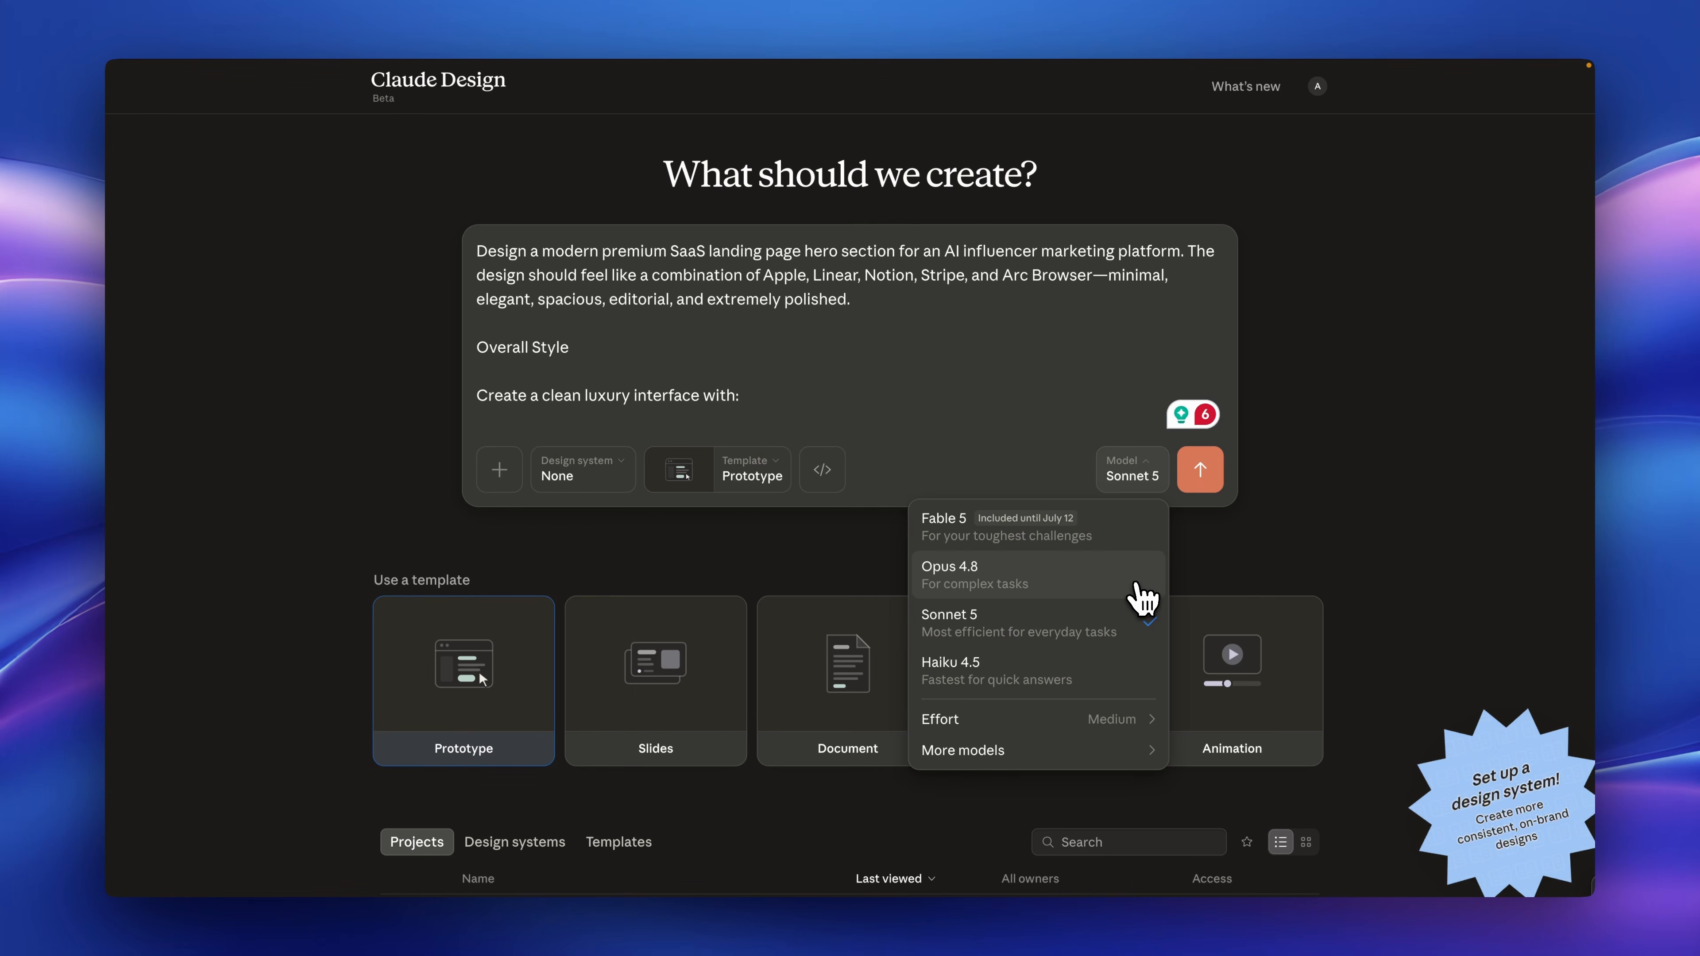
{"action": "left_click", "coordinate": [1144, 598]}
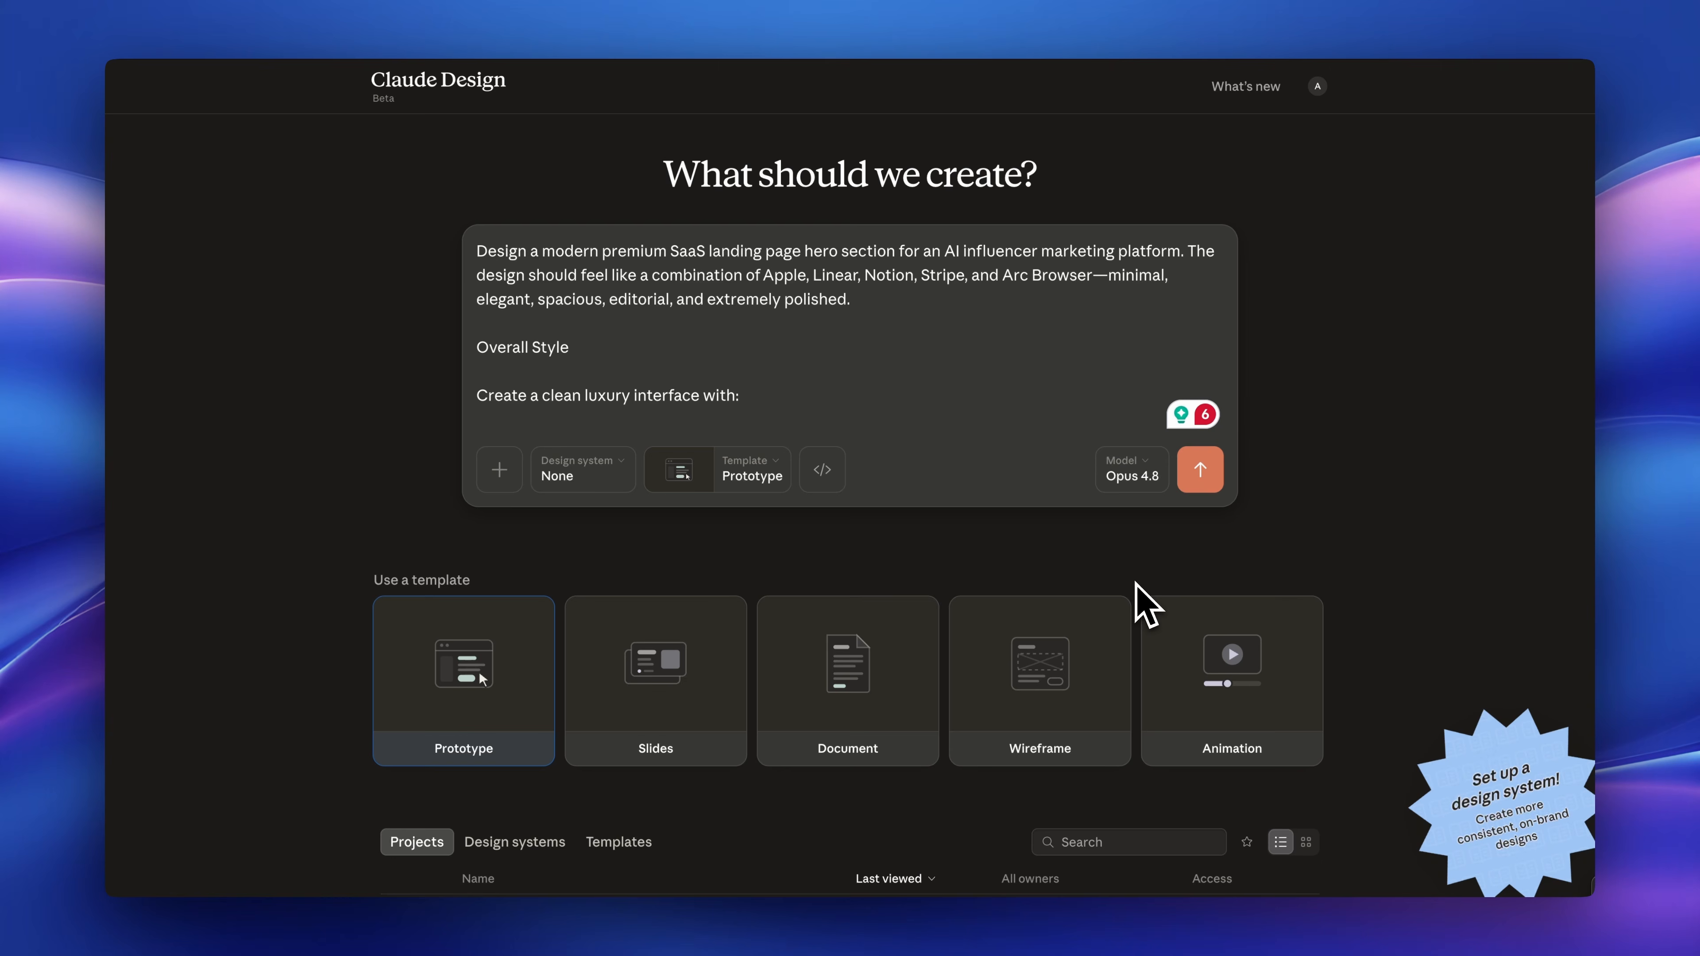
{"action": "left_click", "coordinate": [1200, 472]}
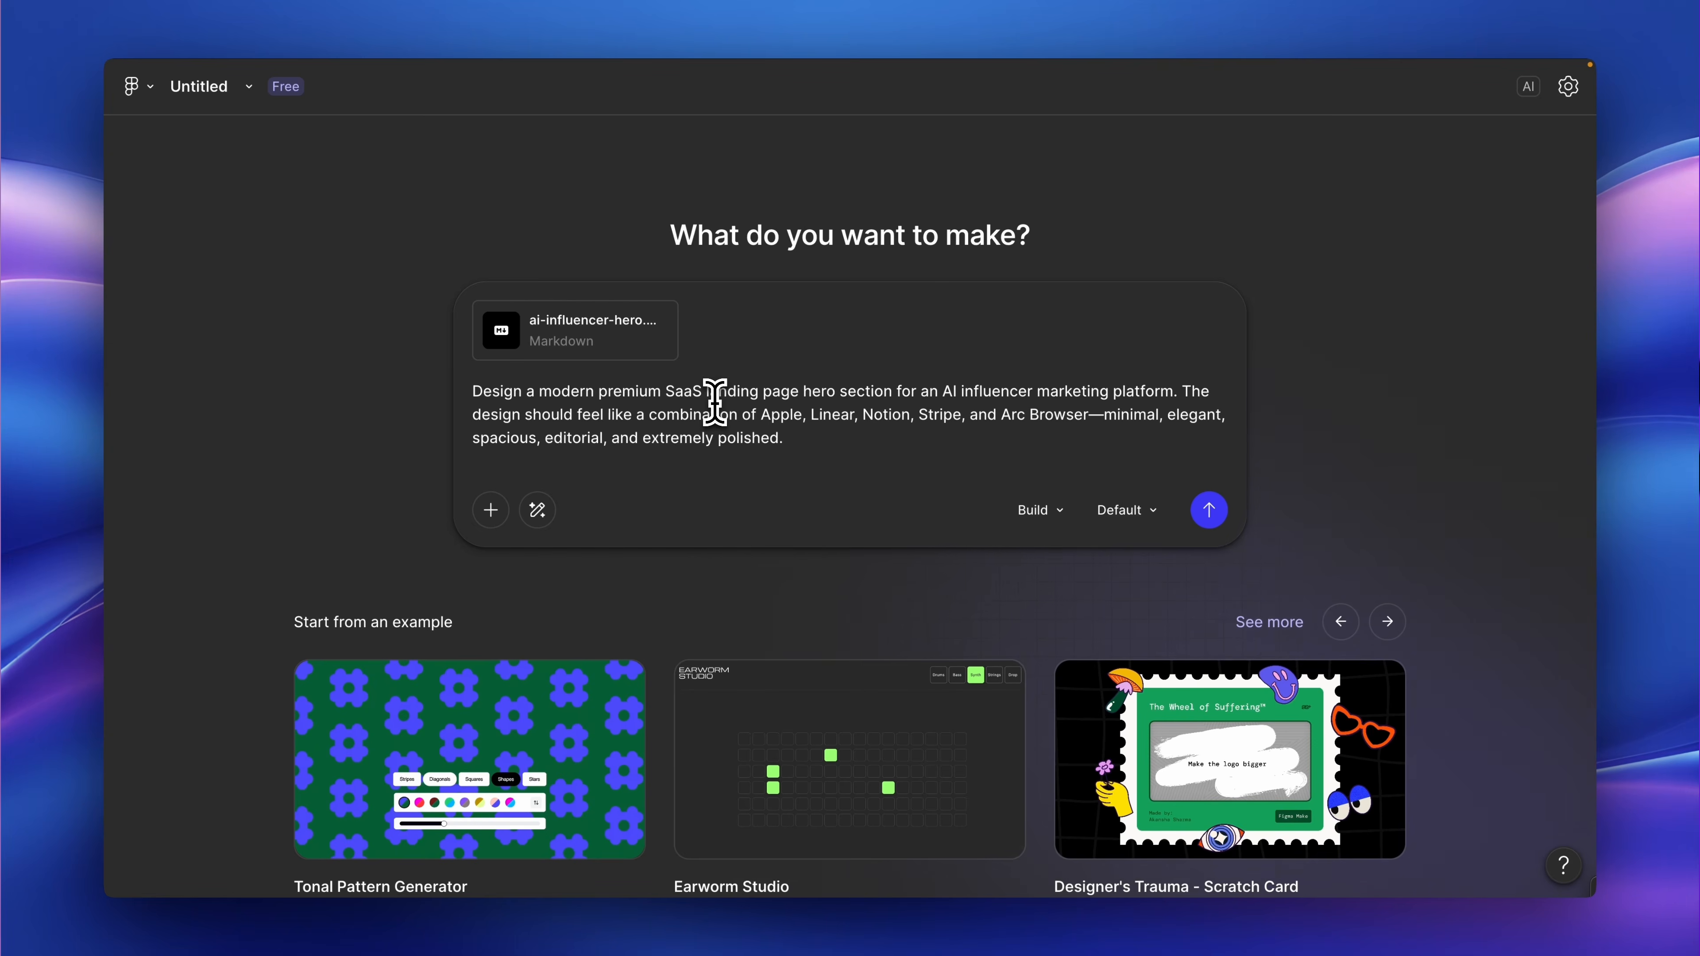
Switch to Figma Make and submit the hero section prompt together with the attached Markdown file.
{"action": "left_click", "coordinate": [1208, 512]}
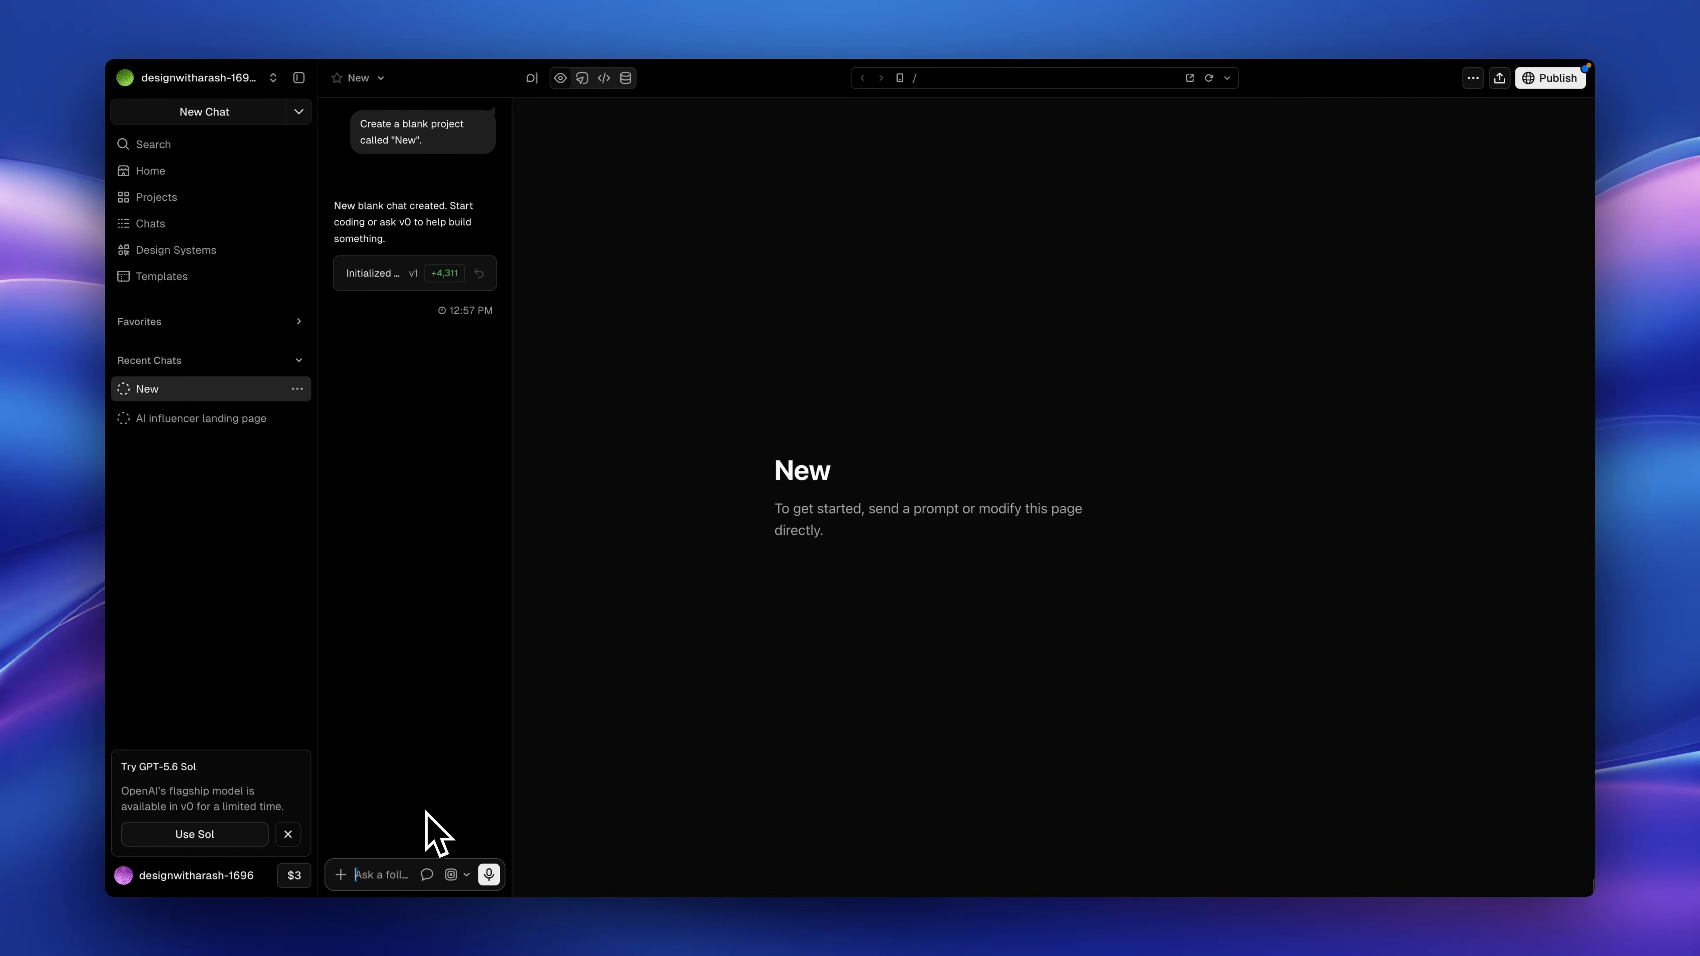
{"action": "type", "text": "Design a modern premium SaaS landing page hero section for an AI influencer marketing platform. The design should feel like a combination of Apple, Linear, Notion, Stripe, and Arc Browser—minimal, elegant, spacious, editorial, and extremely polished."}
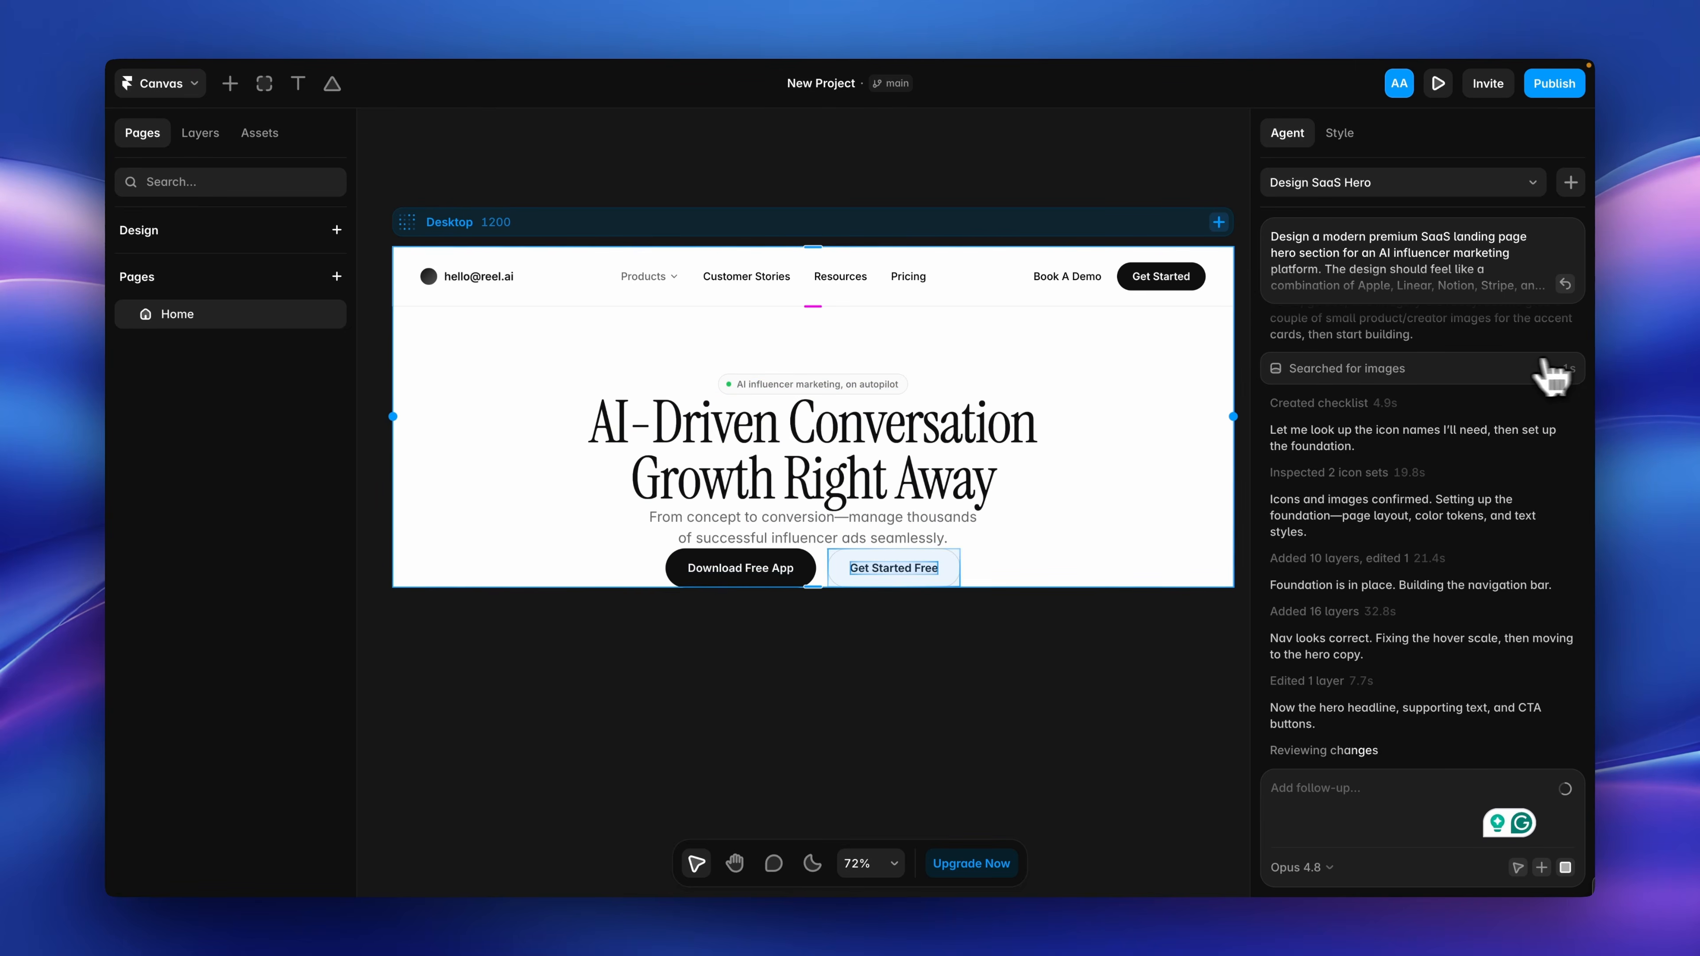
Switch back to Framer and set the size of the hero headline's Display text style to 80 px.
{"action": "left_click", "coordinate": [993, 463]}
{"action": "scroll", "coordinate": [1418, 686], "scroll_direction": "down", "scroll_amount": 8}
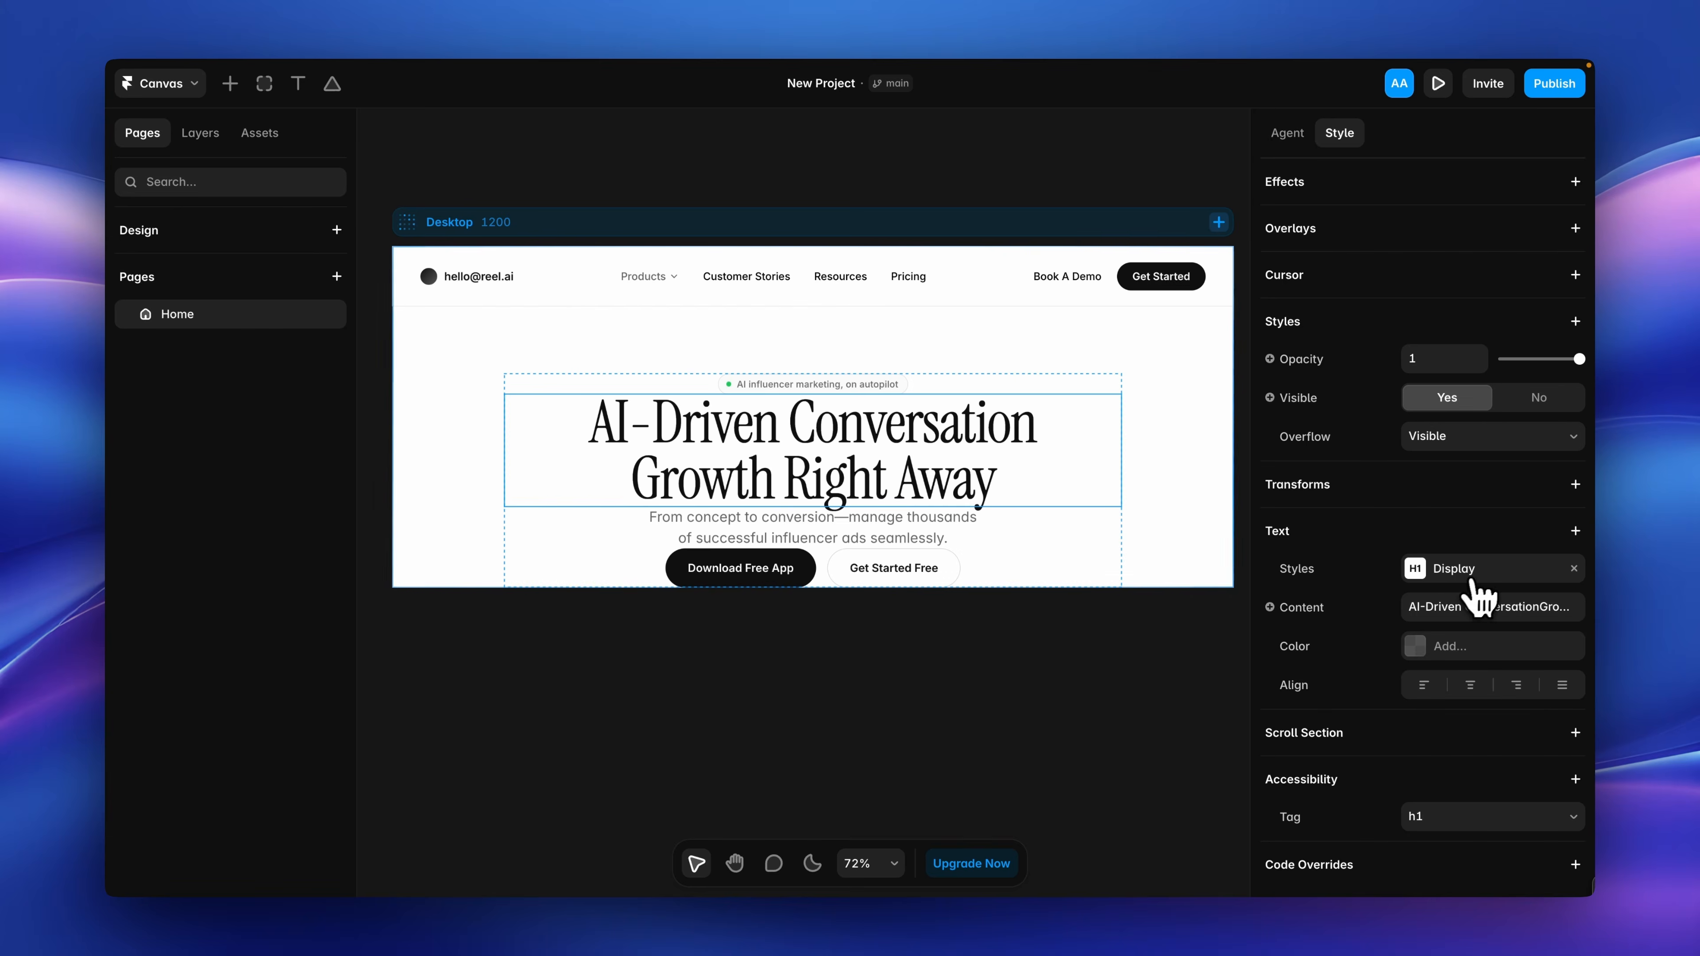
{"action": "left_click", "coordinate": [1472, 576]}
{"action": "left_click", "coordinate": [1212, 759]}
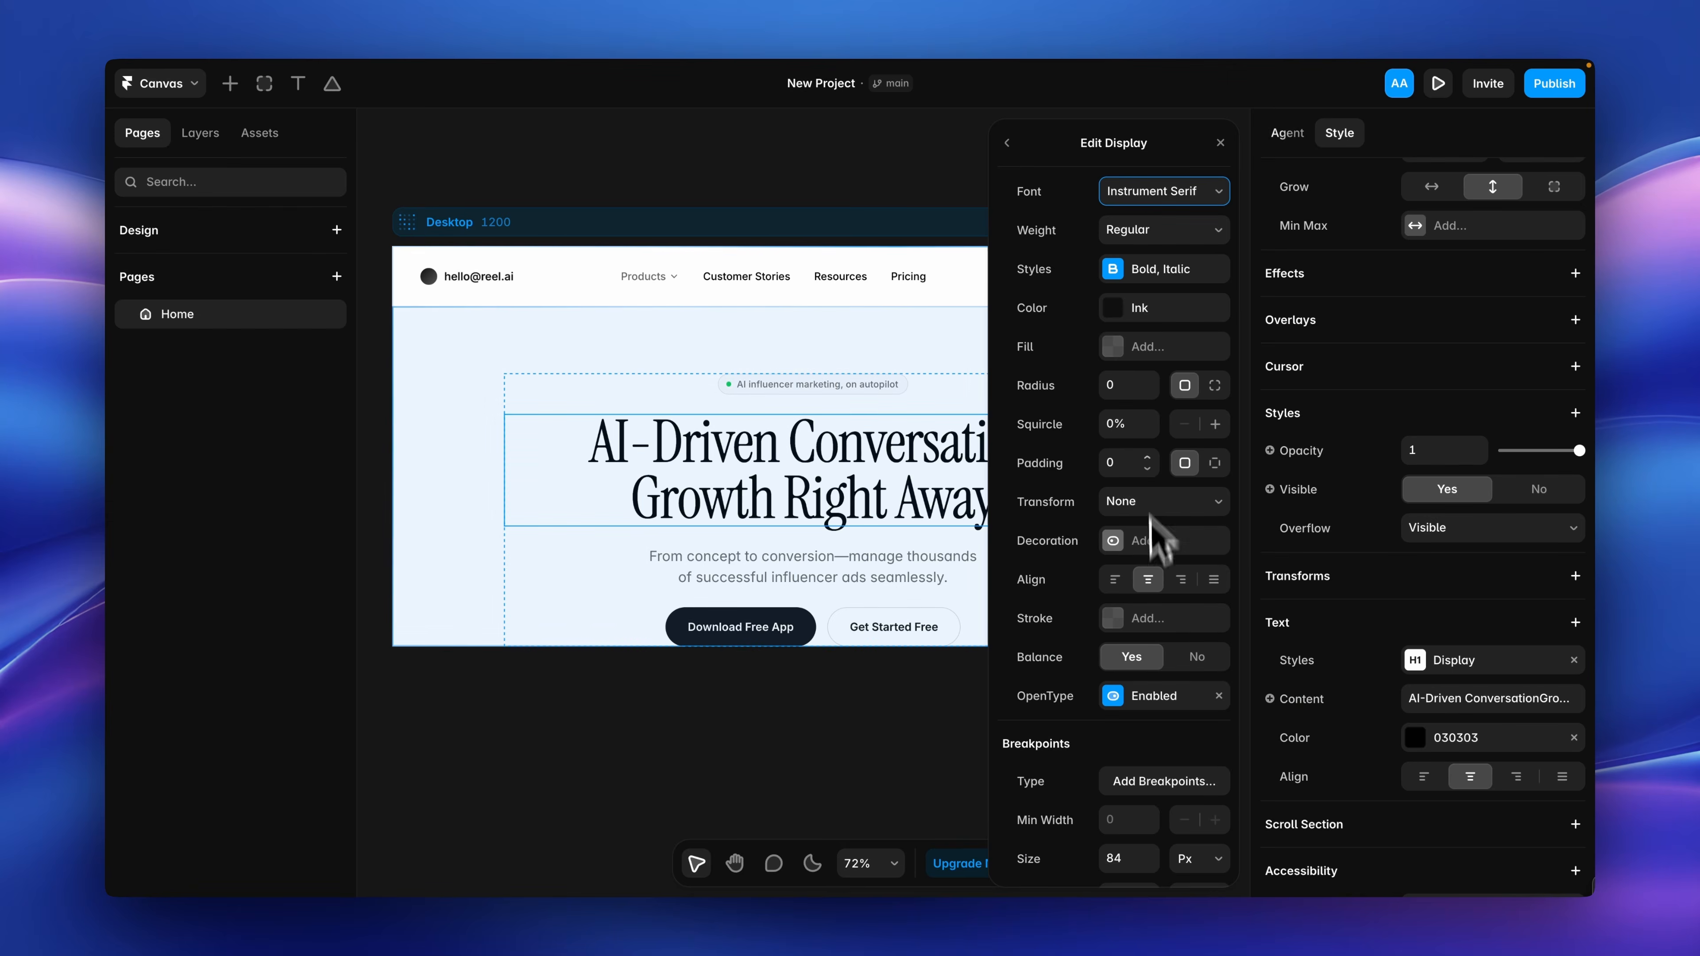
{"action": "scroll", "coordinate": [1161, 479], "scroll_direction": "down", "scroll_amount": 3}
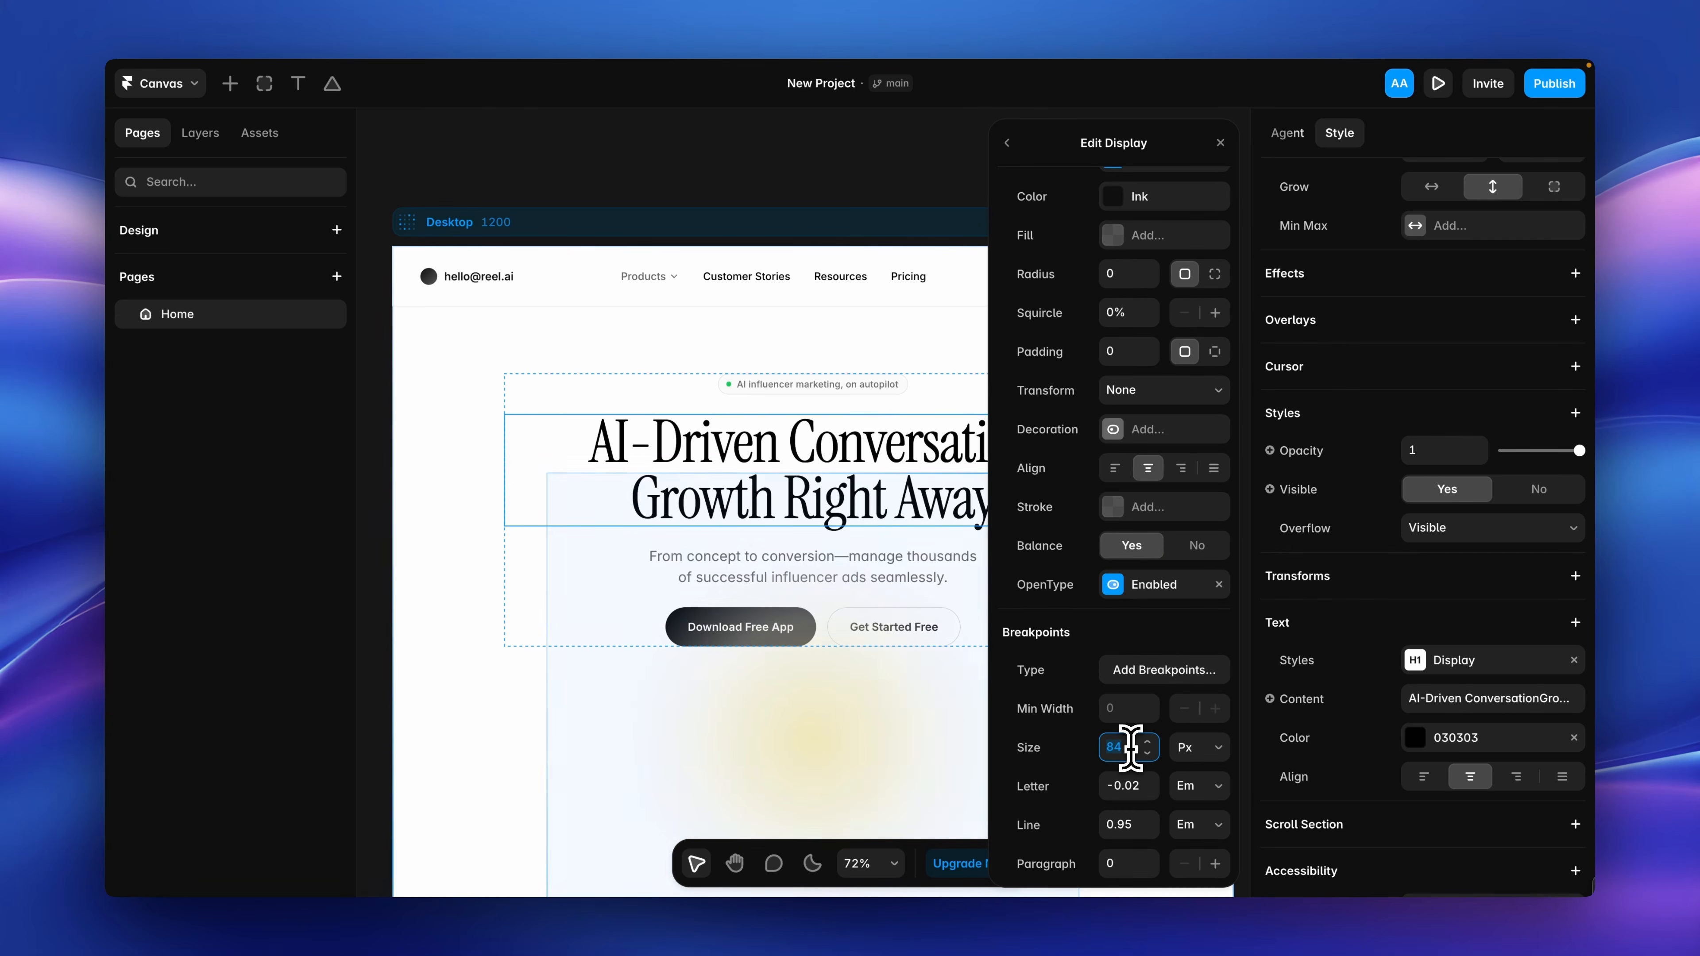
{"action": "type", "text": "80"}
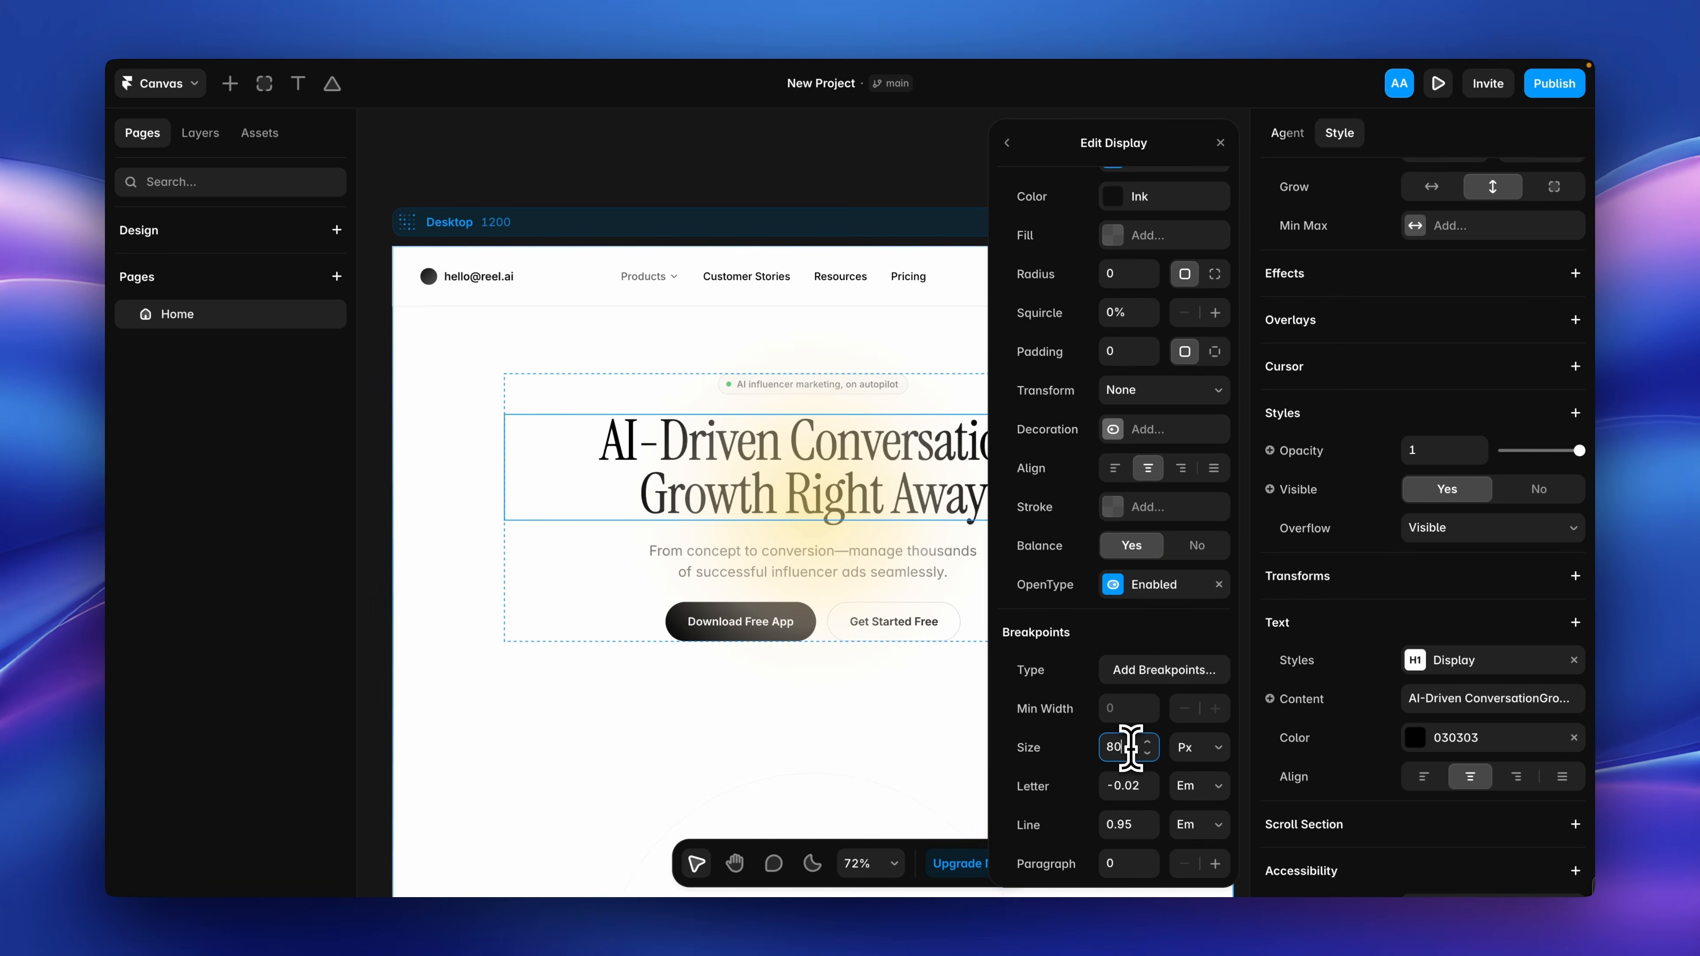
{"action": "left_click", "coordinate": [1219, 146]}
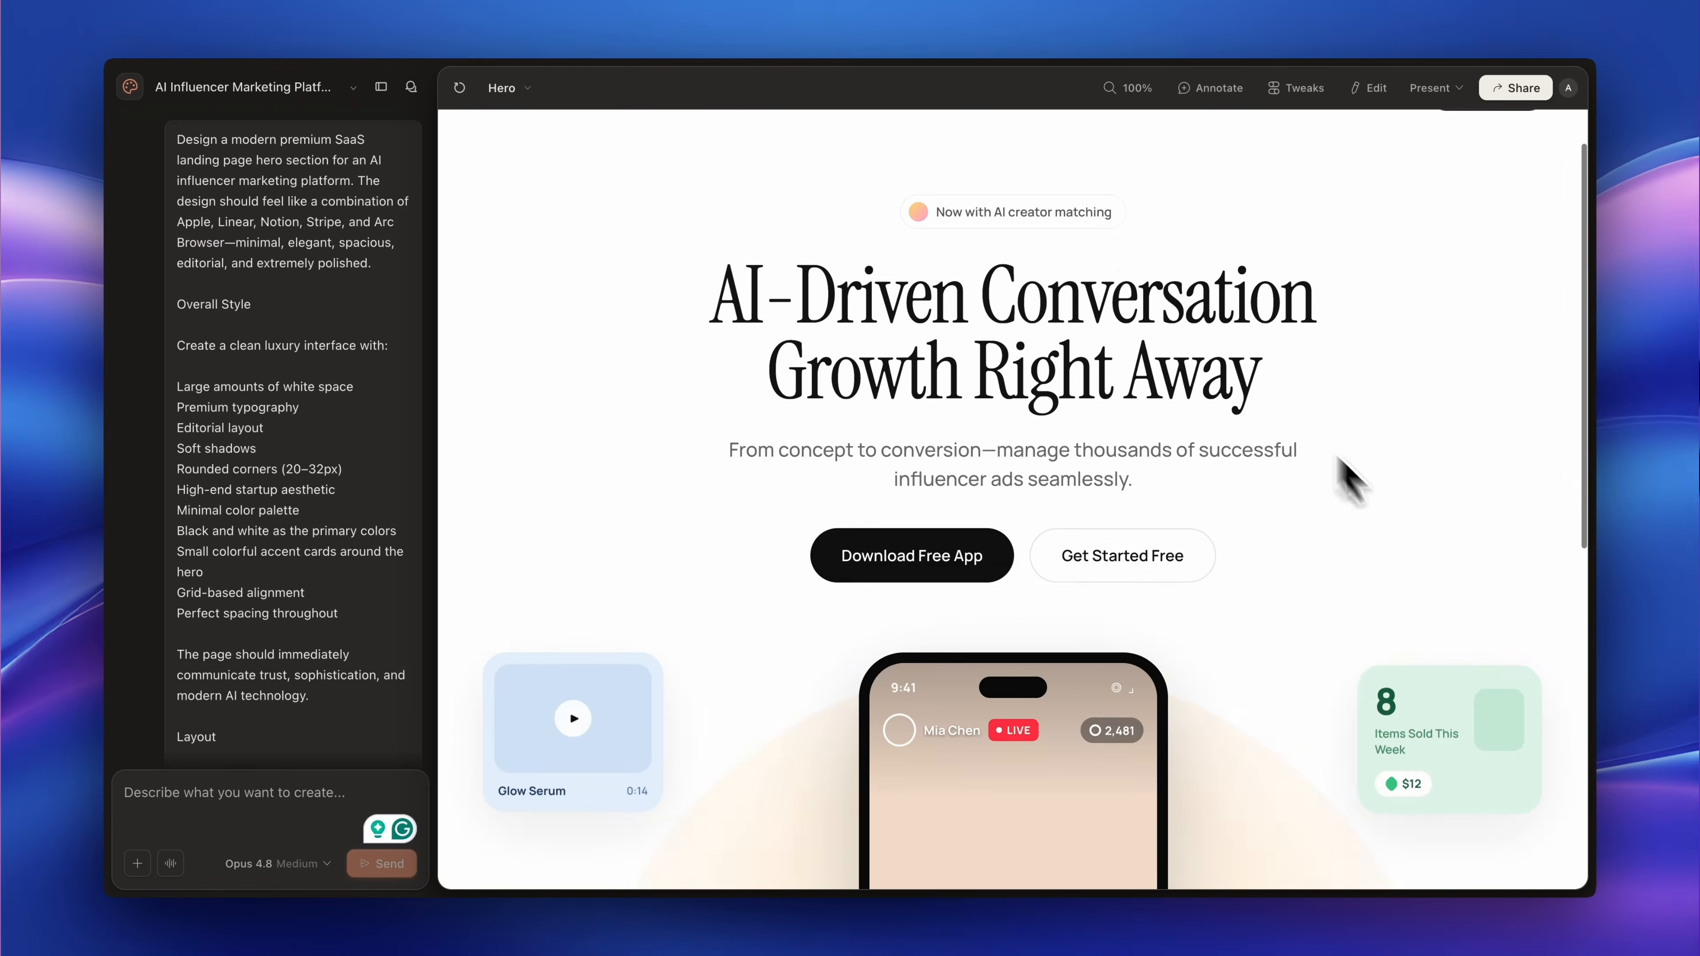
Compare the generated hero sections in Framer and Claude Design, examining the headline, phone mockup, floating cards and logo strip.
{"action": "scroll", "coordinate": [1339, 482], "scroll_direction": "down", "scroll_amount": 10}
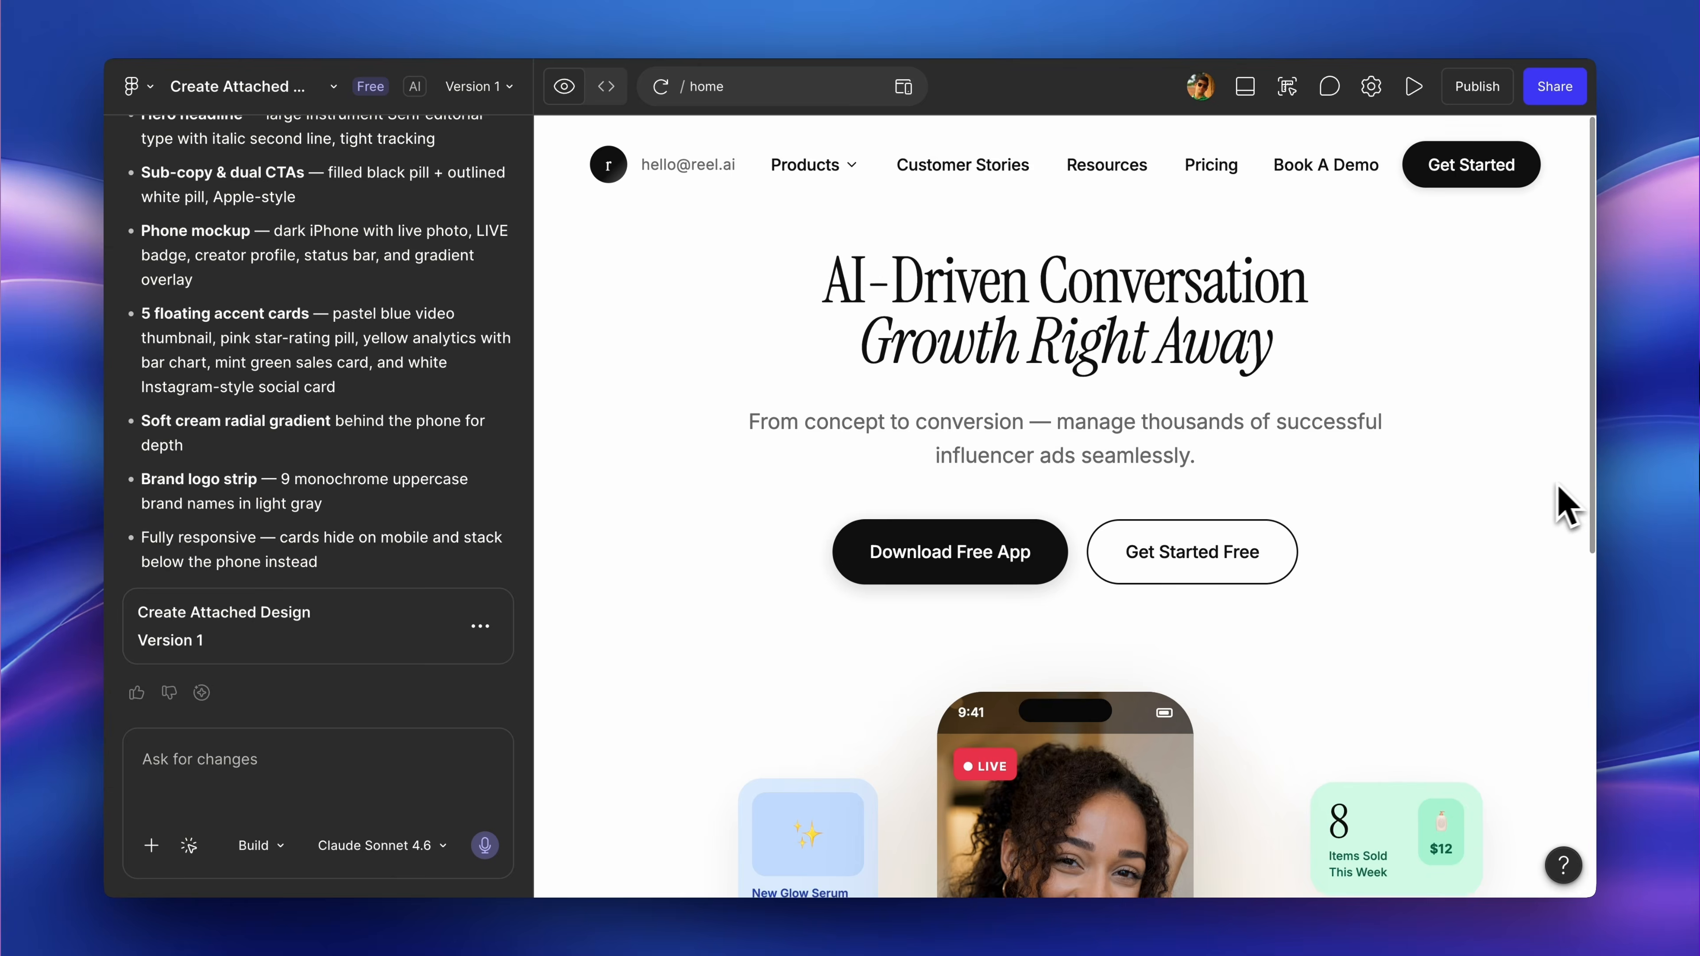
{"action": "scroll", "coordinate": [1558, 484], "scroll_direction": "down", "scroll_amount": 8}
{"action": "scroll", "coordinate": [1566, 502], "scroll_direction": "up", "scroll_amount": 8}
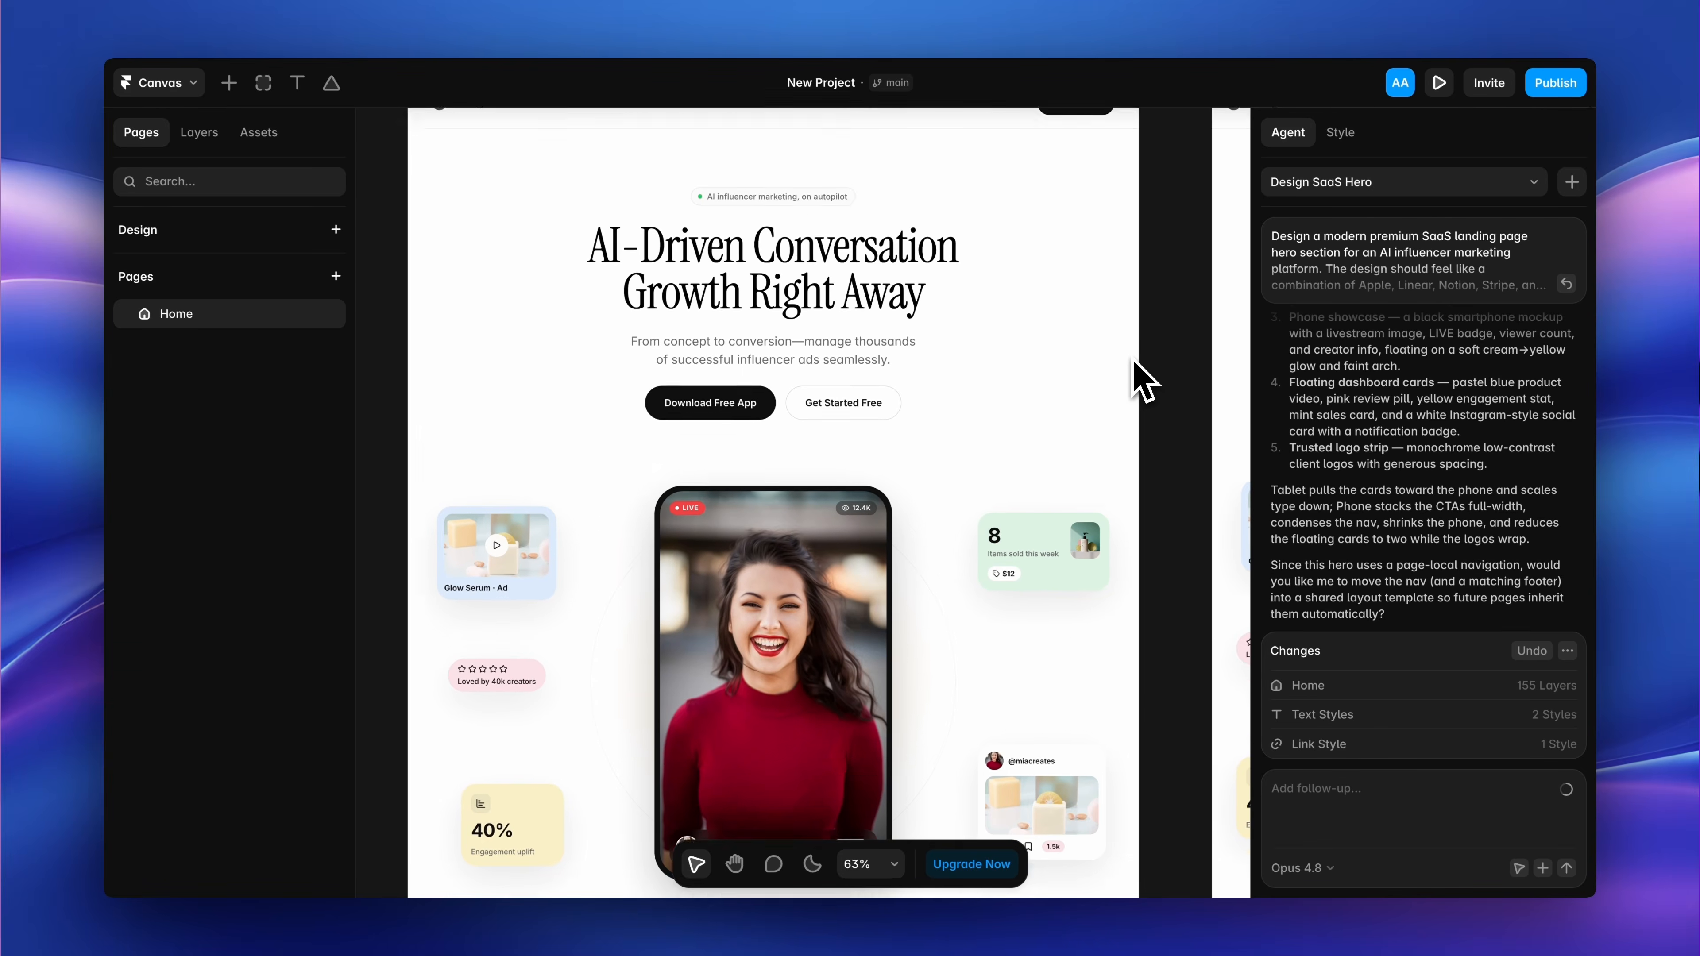
{"action": "scroll", "coordinate": [1133, 361], "scroll_direction": "down", "scroll_amount": 5}
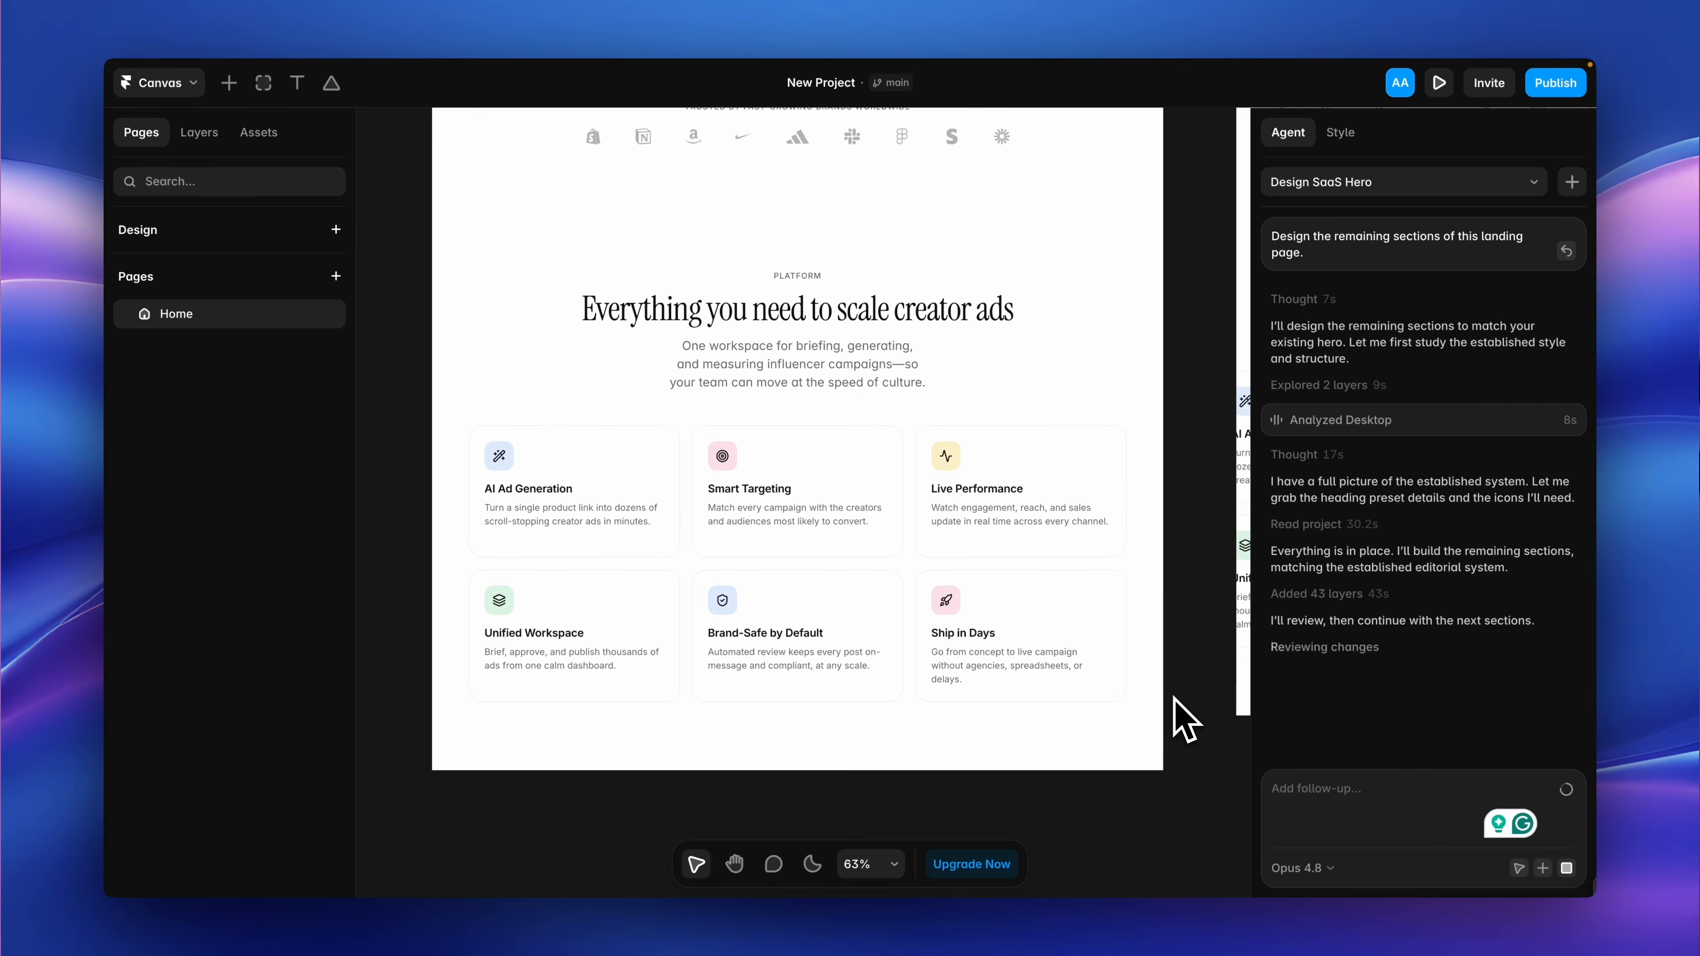
Set the font weight of the feature card titles in the Platform section to Bold.
{"action": "left_click", "coordinate": [775, 487]}
{"action": "left_click", "coordinate": [957, 482], "text": "shift"}
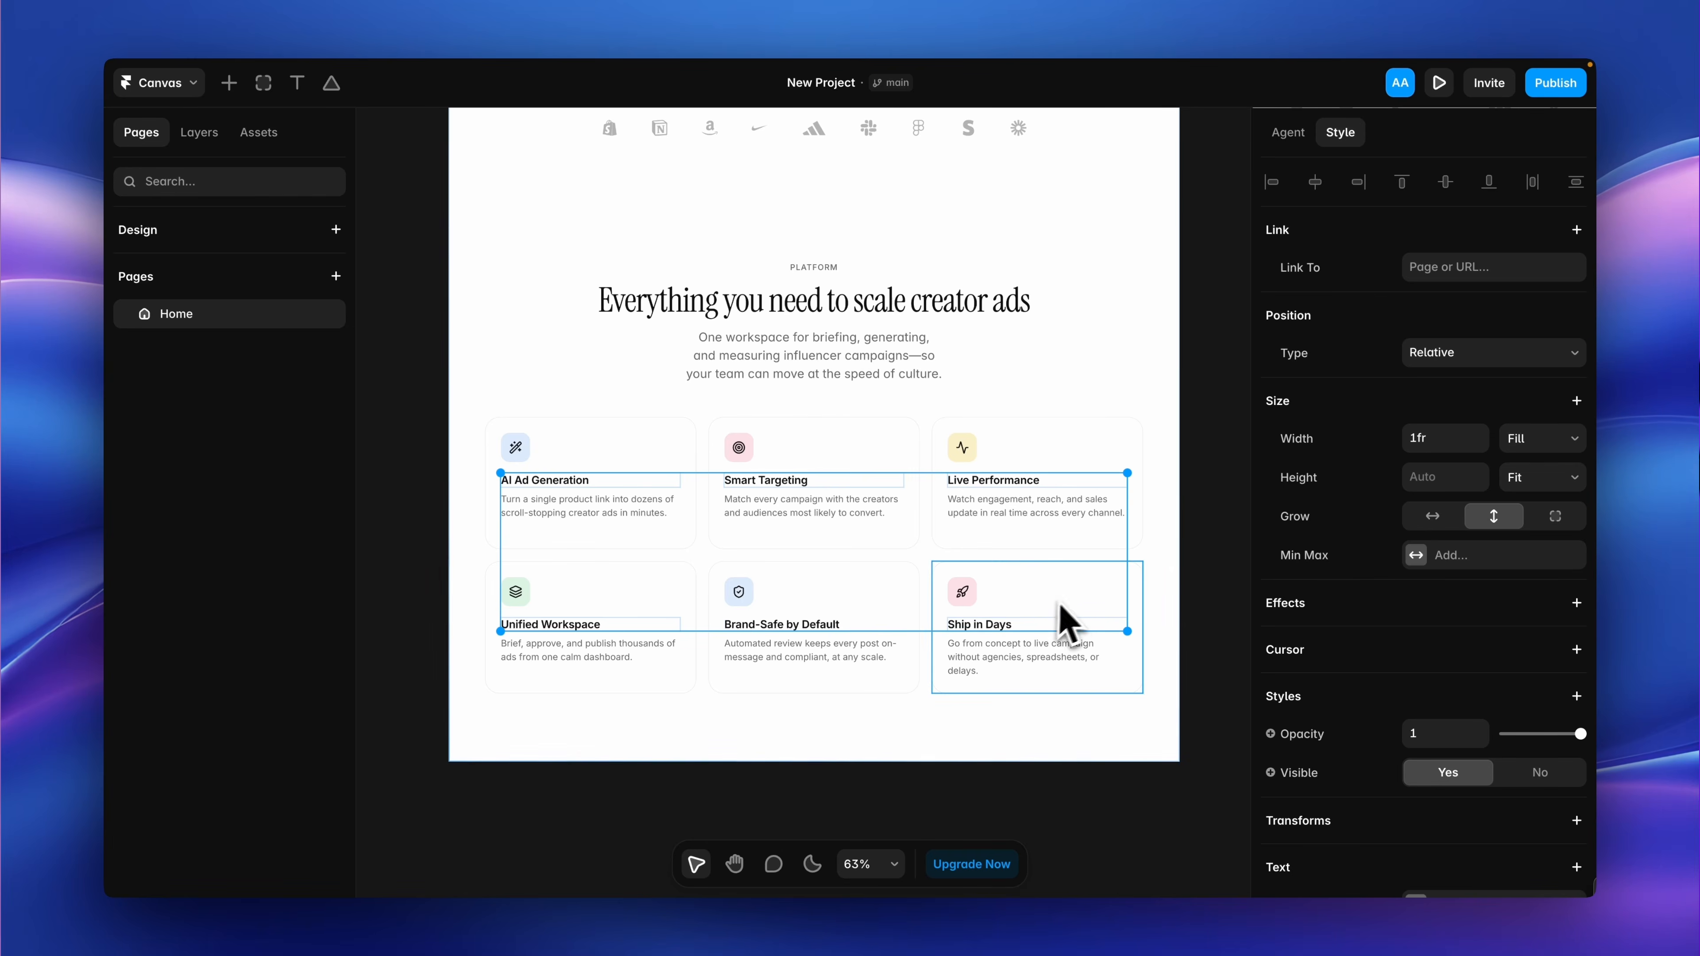
{"action": "scroll", "coordinate": [1373, 626], "scroll_direction": "down", "scroll_amount": 10}
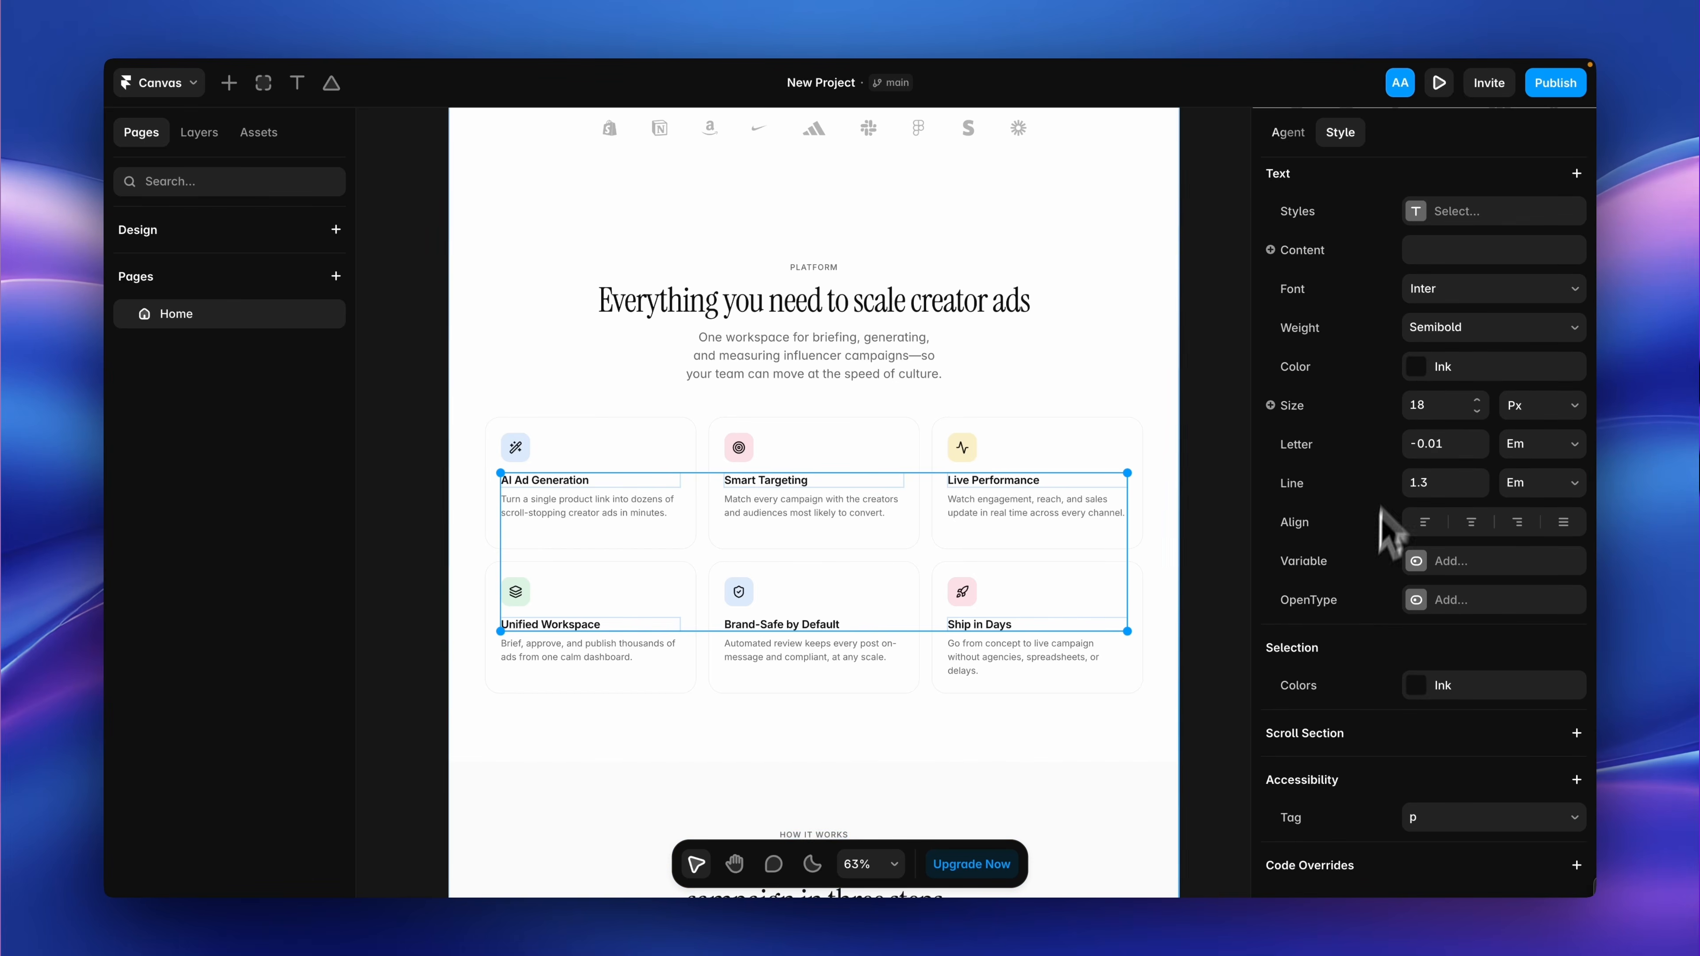
{"action": "left_click", "coordinate": [1459, 327]}
{"action": "left_click", "coordinate": [1453, 369]}
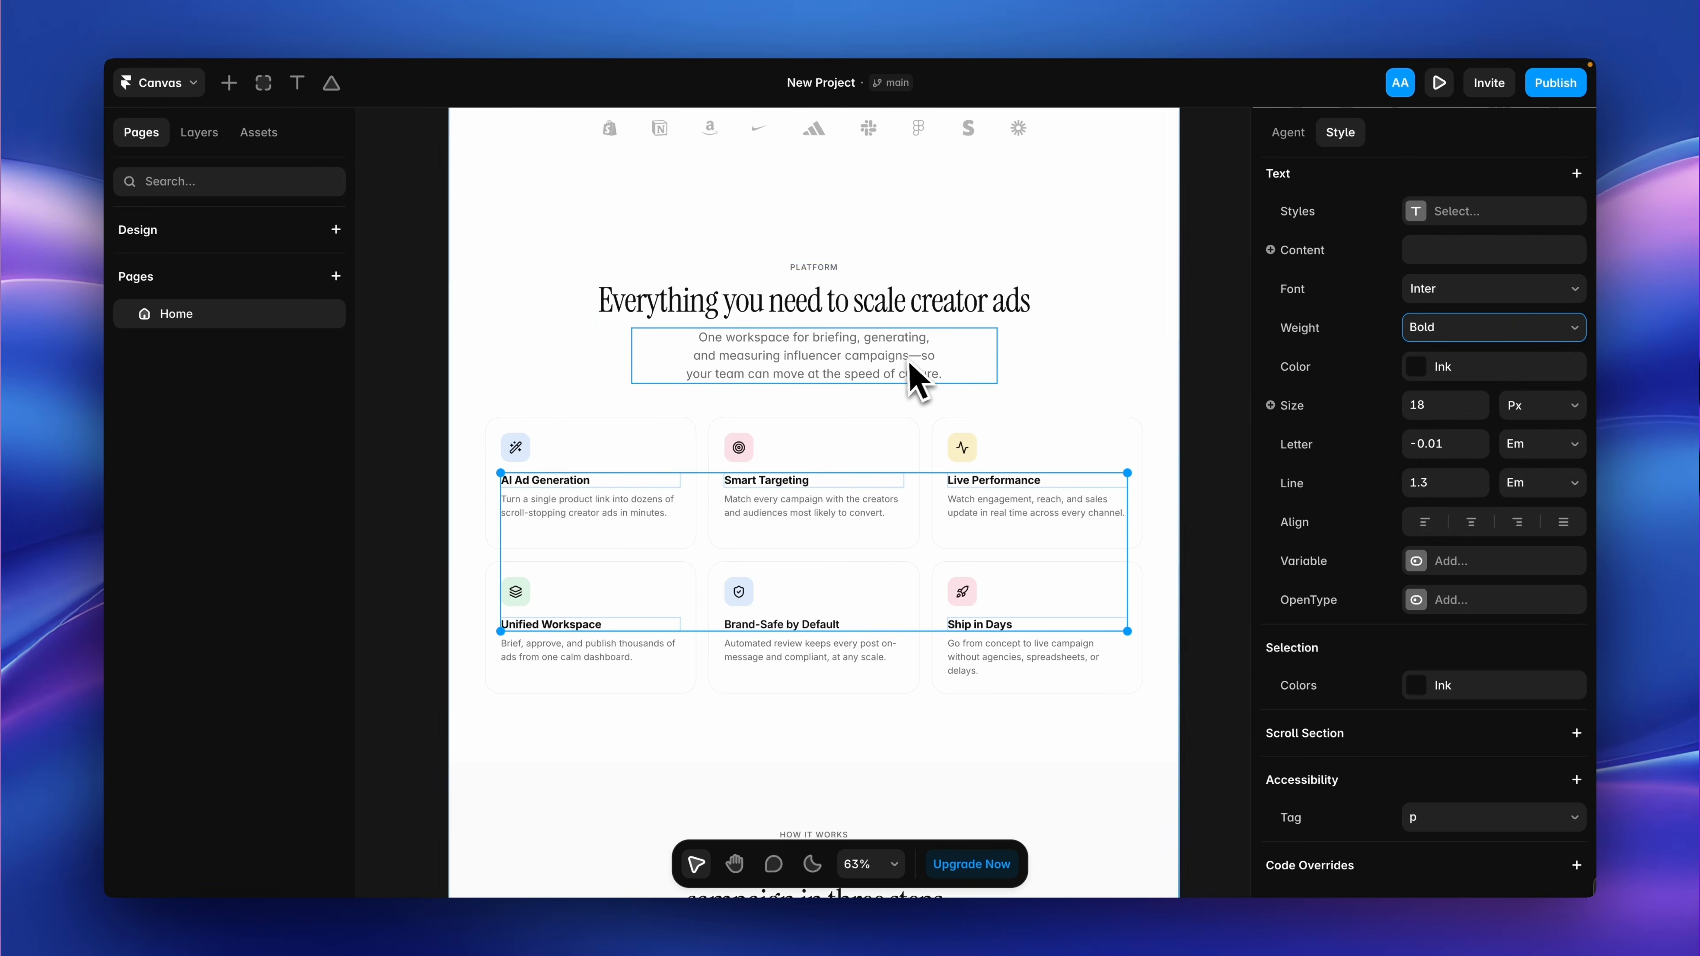
Set the maximum width of the paragraph below the "Everything you need to scale creator ads" heading to 800.
{"action": "left_click", "coordinate": [915, 379]}
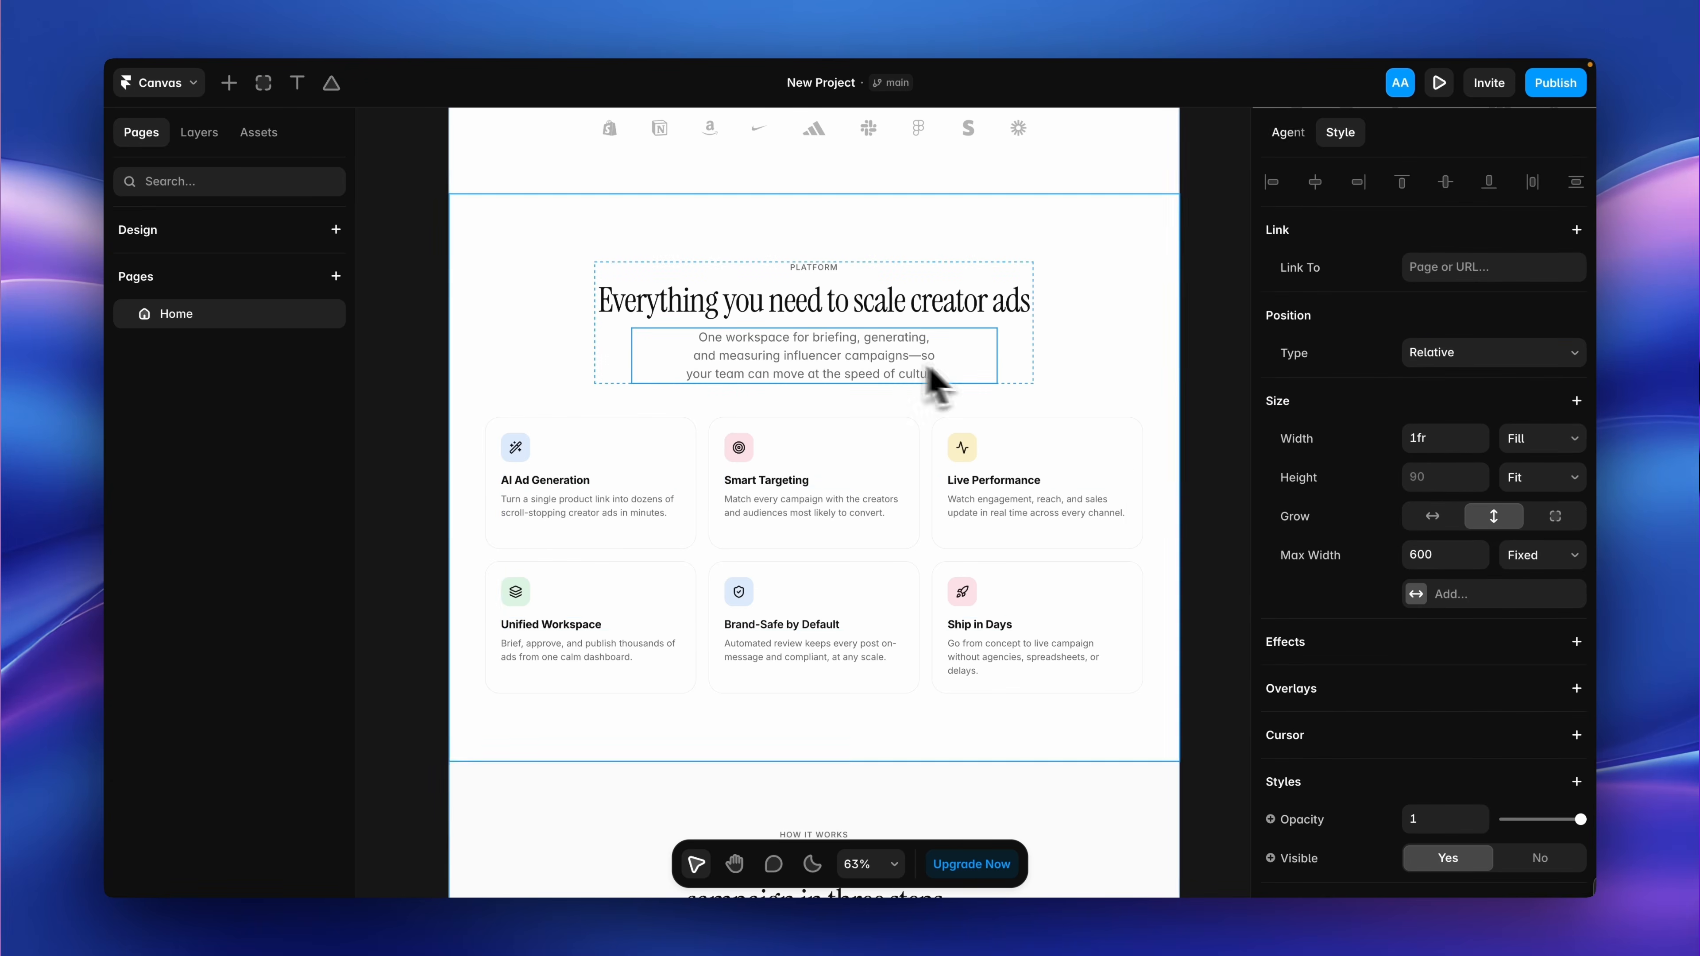
{"action": "left_click", "coordinate": [1434, 559]}
{"action": "type", "text": "80"}
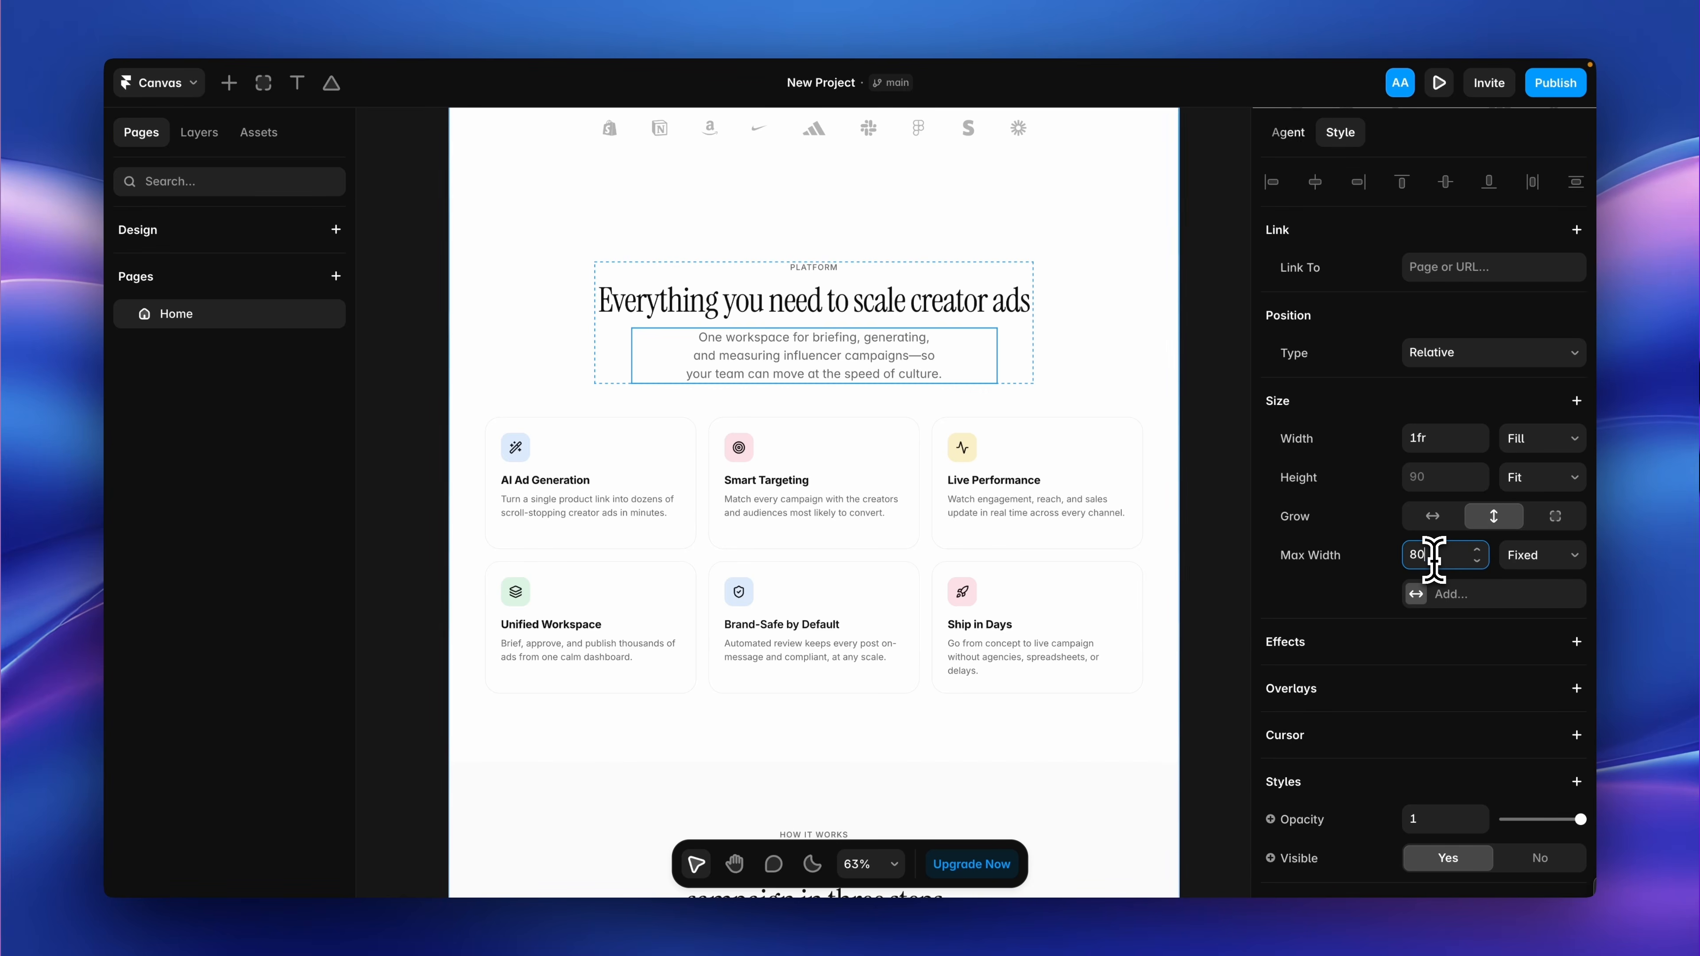
{"action": "type", "text": "0"}
{"action": "key", "text": "Return"}
{"action": "left_click", "coordinate": [1212, 476]}
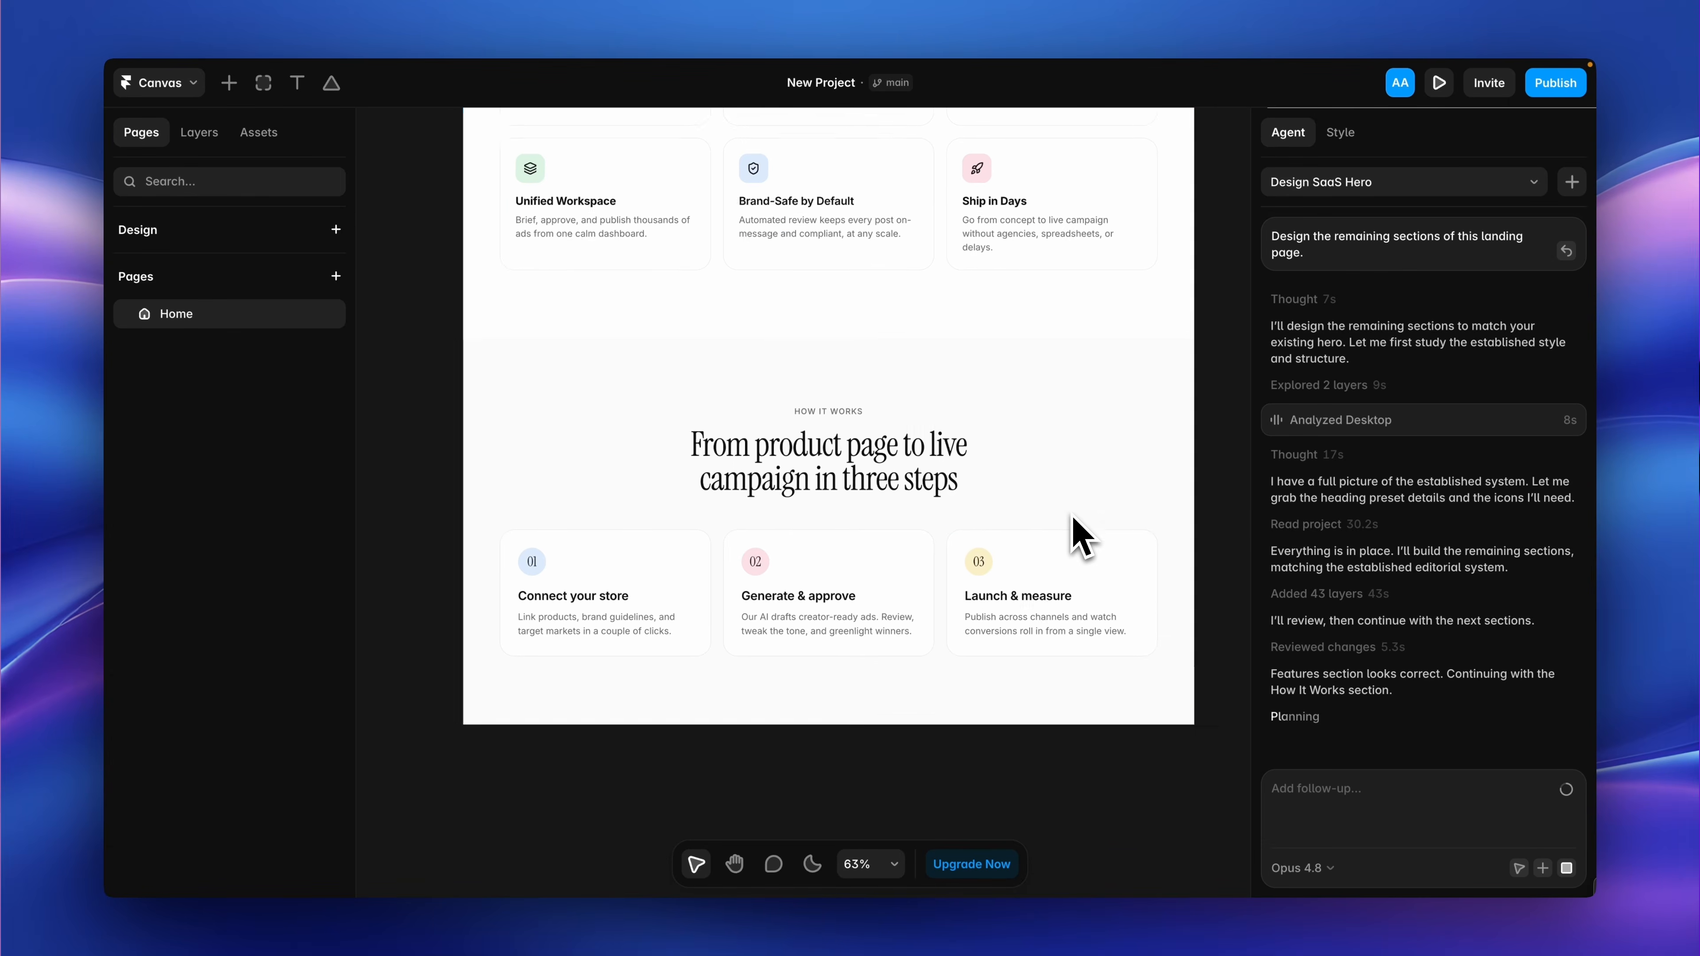
Set the opacity of the "How it works" section's 000000 background fill to 3%.
{"action": "left_click", "coordinate": [1110, 467]}
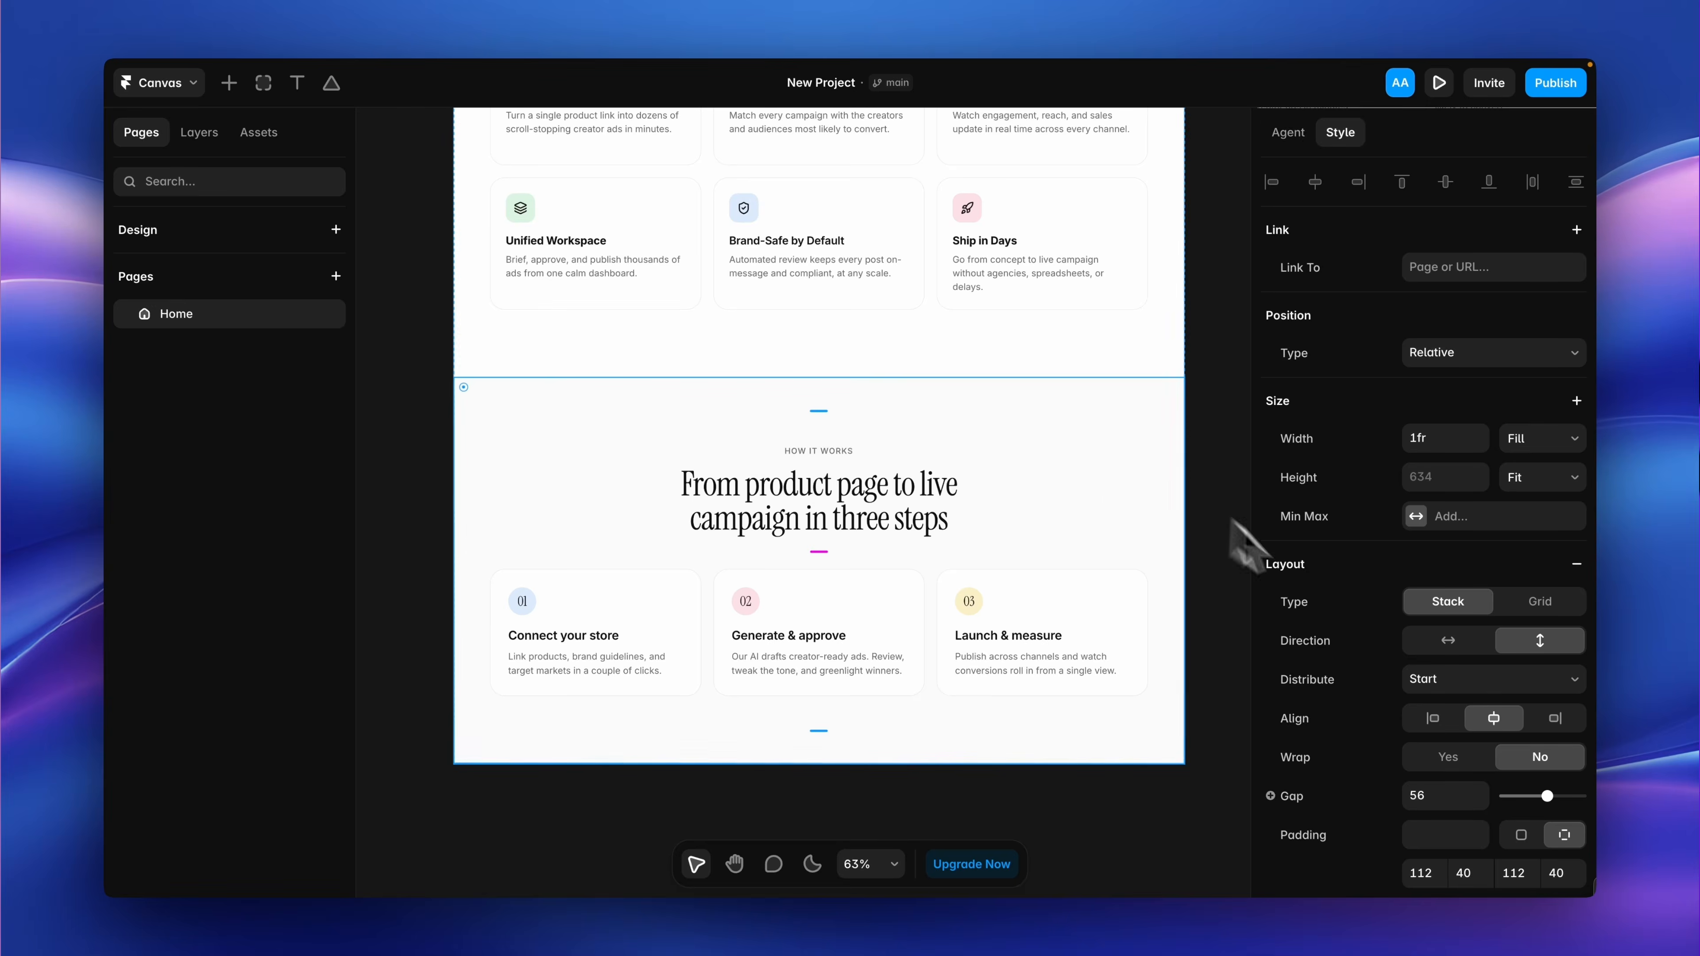
{"action": "scroll", "coordinate": [1372, 569], "scroll_direction": "down", "scroll_amount": 9}
{"action": "left_click", "coordinate": [1415, 576]}
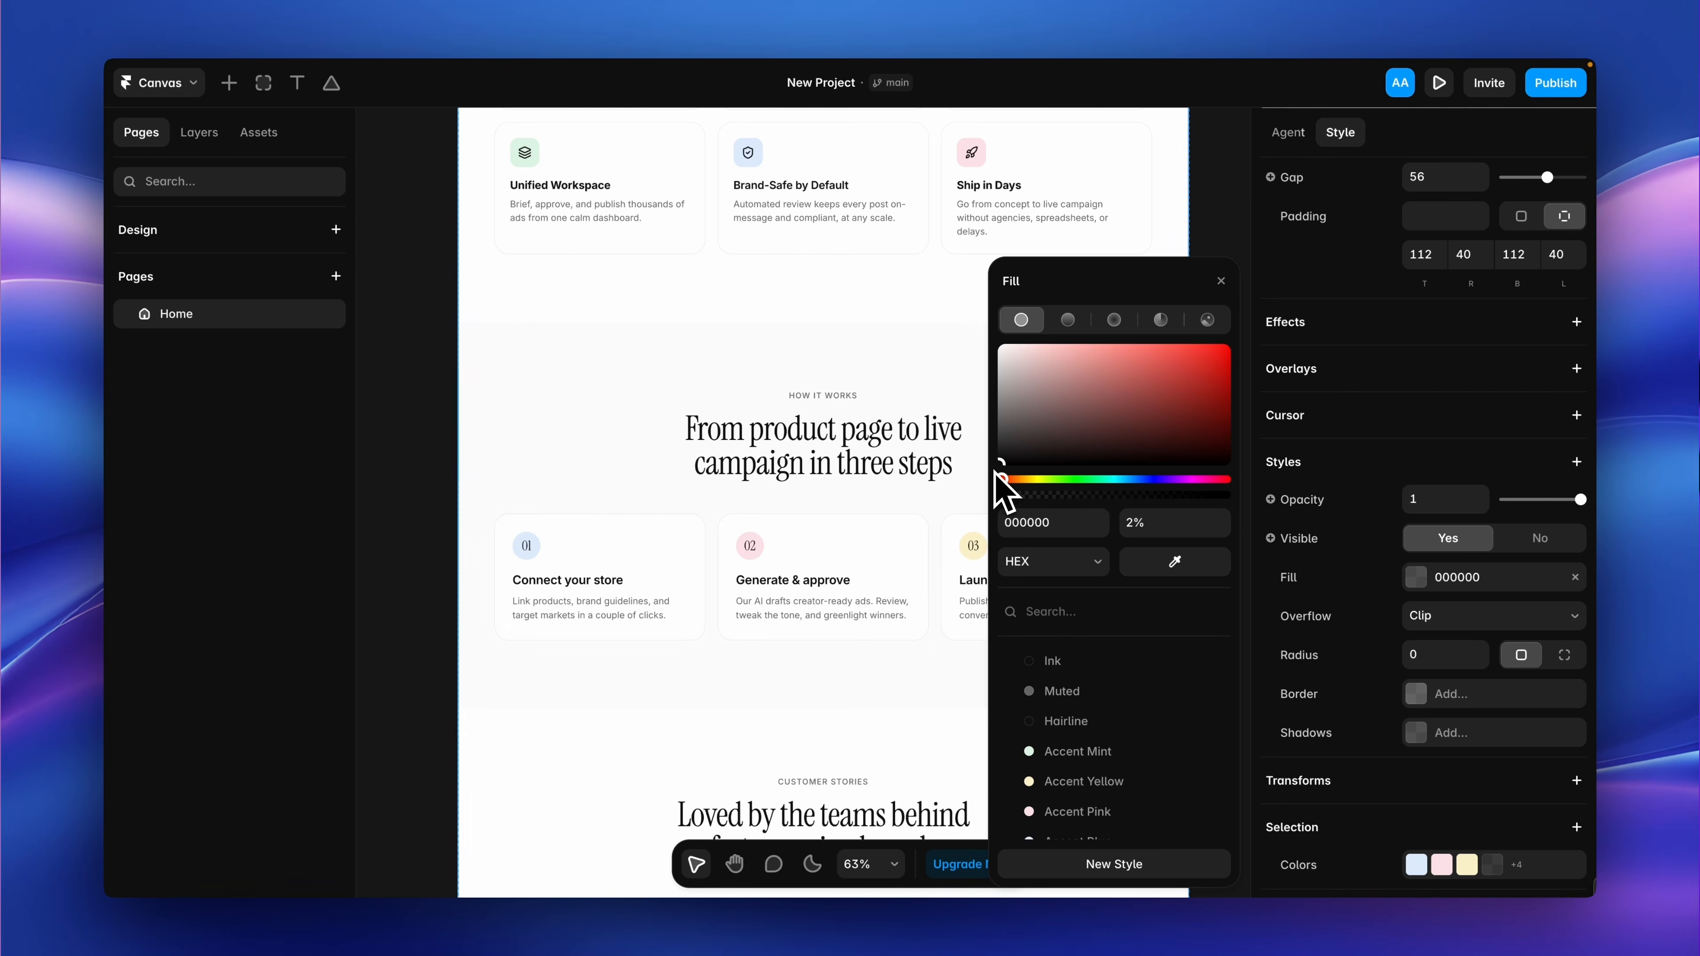
{"action": "mouse_move", "coordinate": [1007, 497]}
{"action": "left_mouse_down"}
{"action": "mouse_move", "coordinate": [1057, 496]}
{"action": "mouse_move", "coordinate": [1010, 496]}
{"action": "left_mouse_up"}
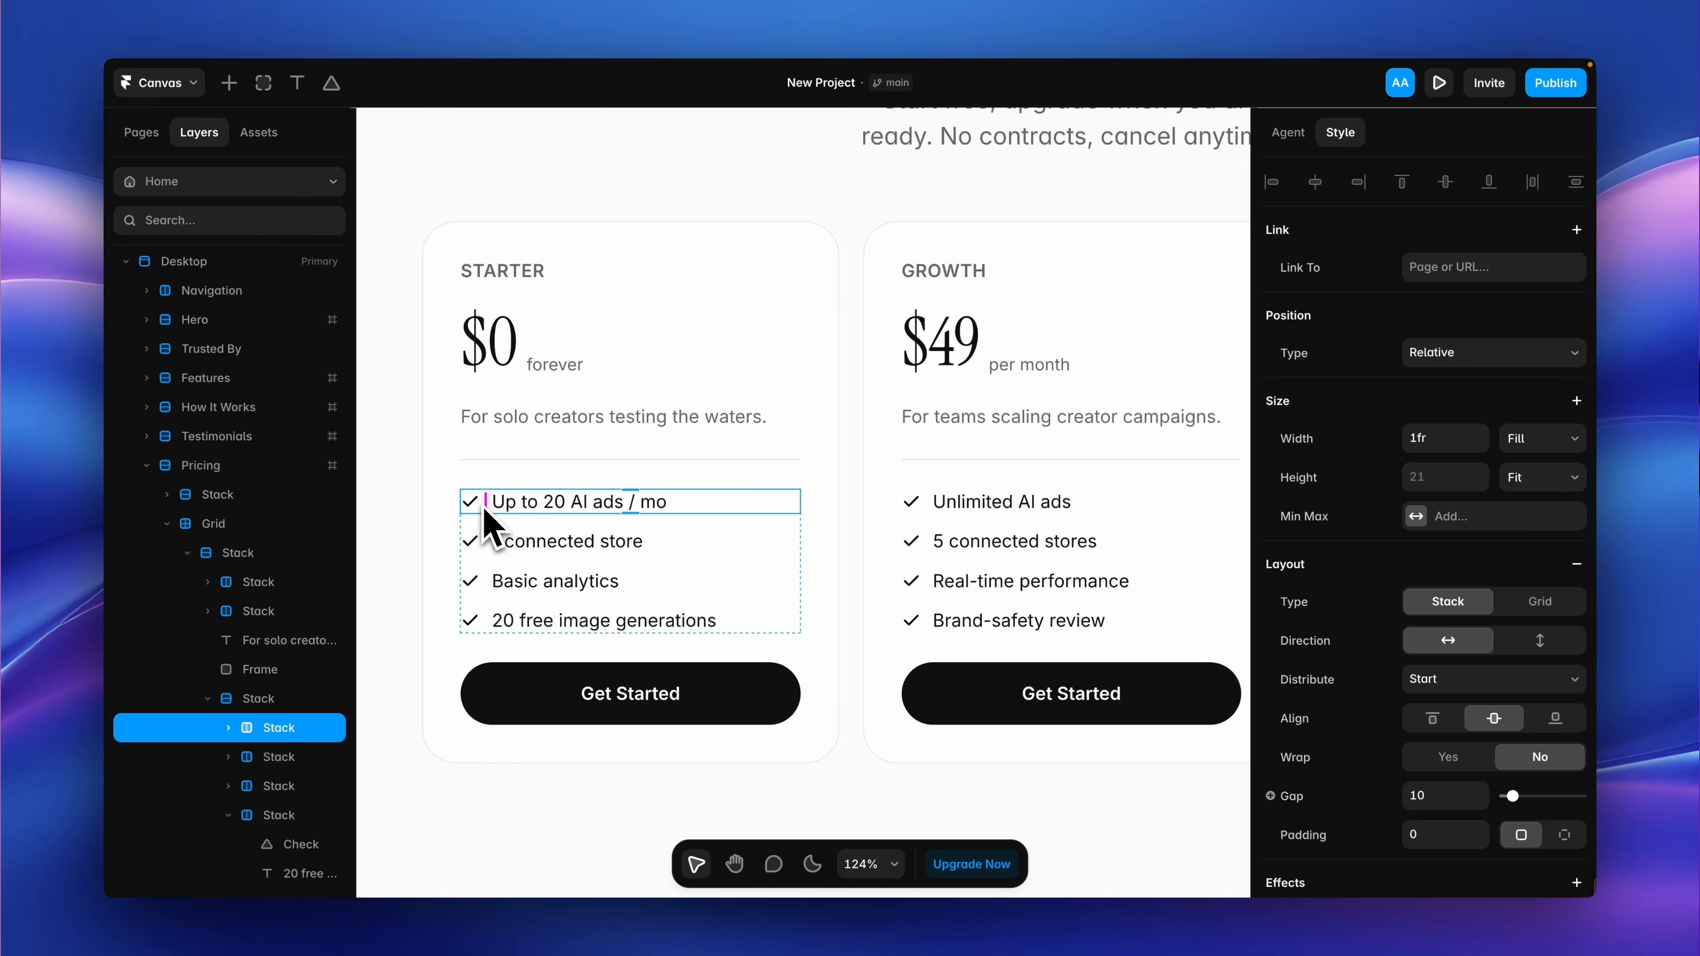
Move "Up to 20 AI ads / mo" to third place in the Starter plan's feature list and enlarge the plan's $0 price.
{"action": "left_click_drag", "start_coordinate": [483, 510], "coordinate": [481, 598]}
{"action": "left_click", "coordinate": [501, 343]}
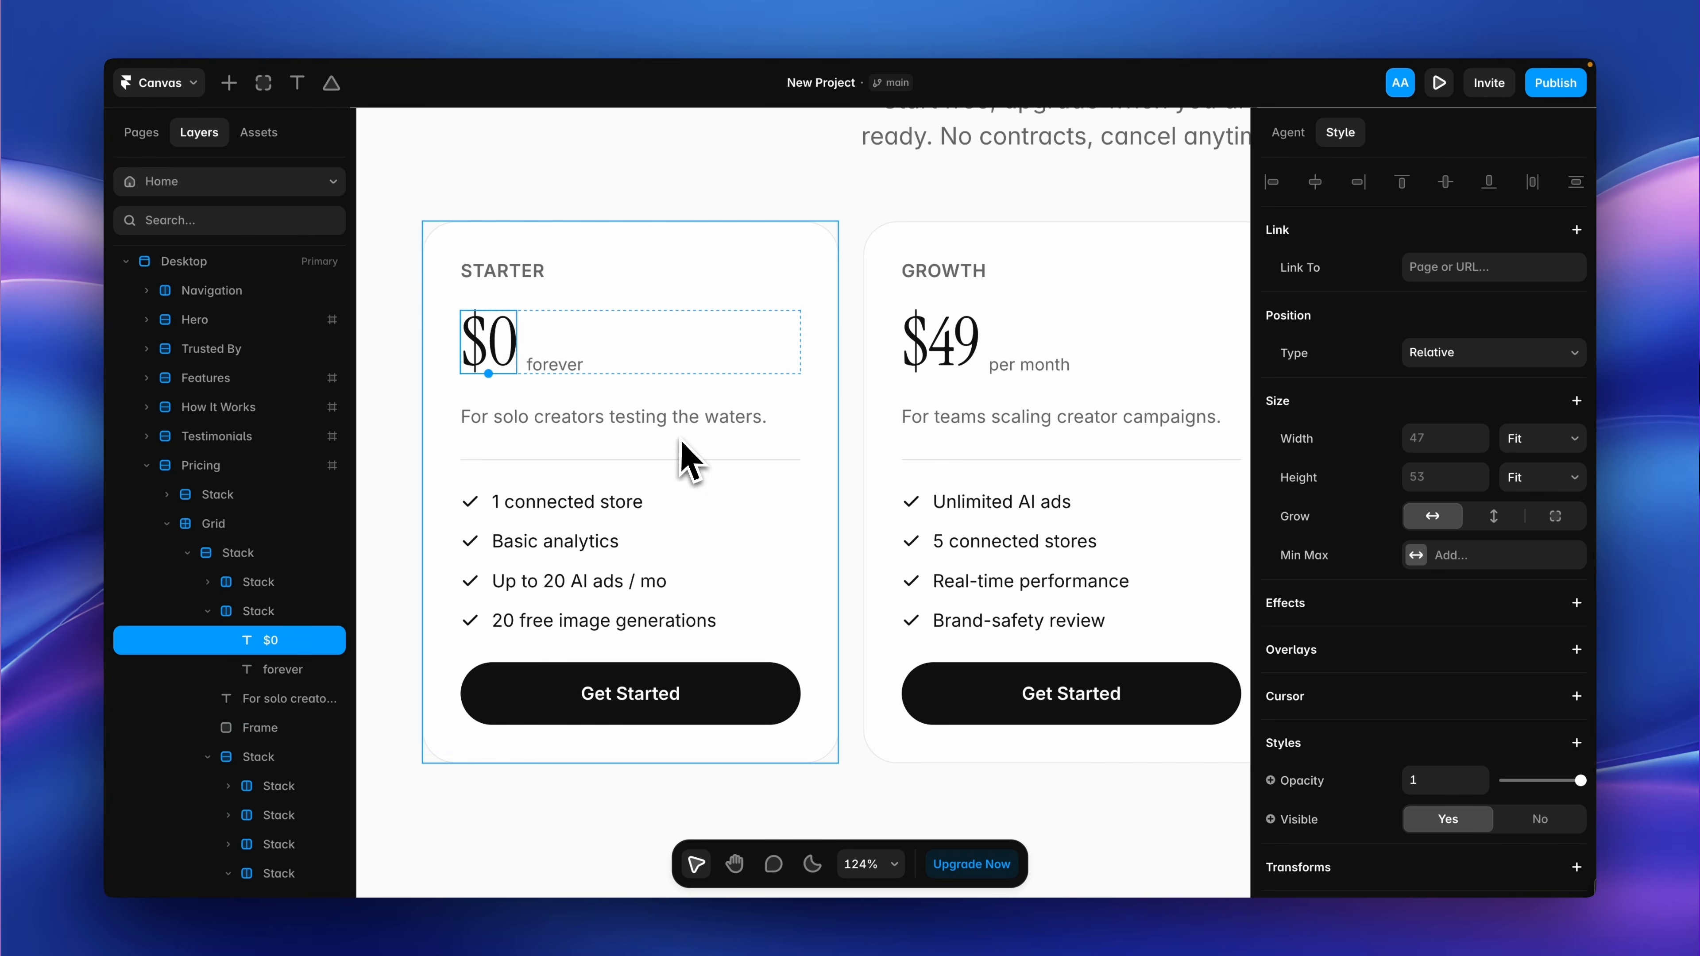
{"action": "left_click_drag", "start_coordinate": [489, 373], "coordinate": [491, 392]}
Adjust the text color of the "forever" label beside the Starter plan's price.
{"action": "left_click", "coordinate": [587, 400]}
{"action": "scroll", "coordinate": [1472, 535], "scroll_direction": "down", "scroll_amount": 8}
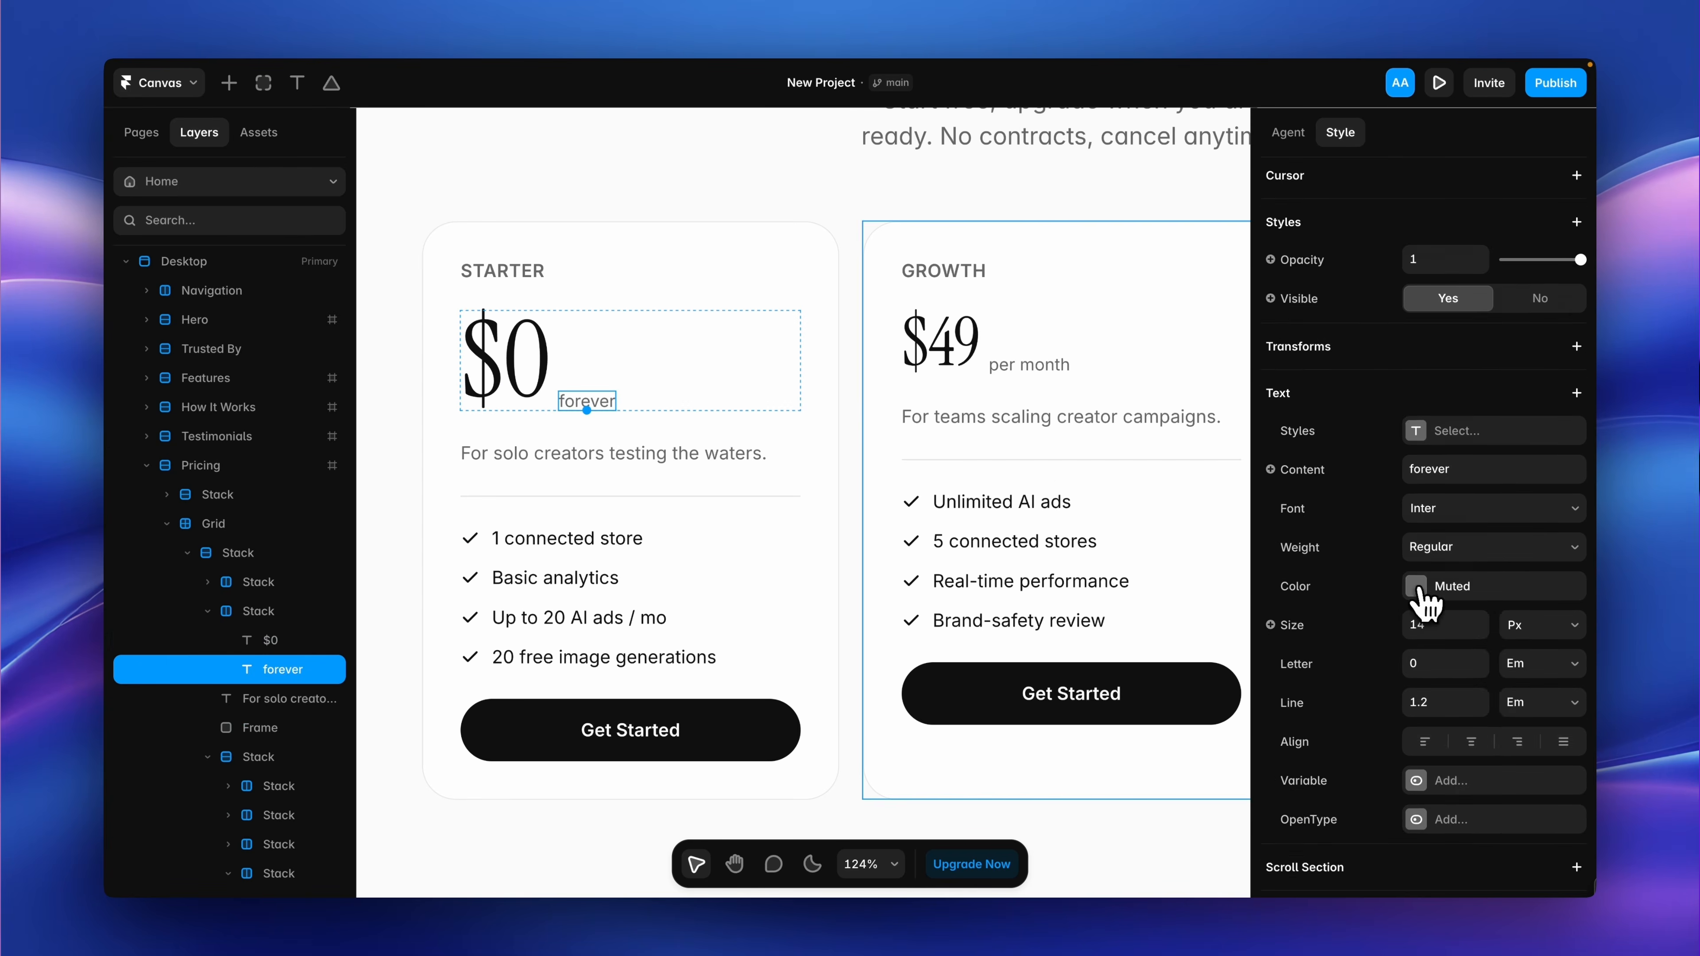
{"action": "left_click", "coordinate": [1446, 587]}
{"action": "left_click_drag", "start_coordinate": [1003, 437], "coordinate": [995, 444]}
{"action": "left_click", "coordinate": [1221, 282]}
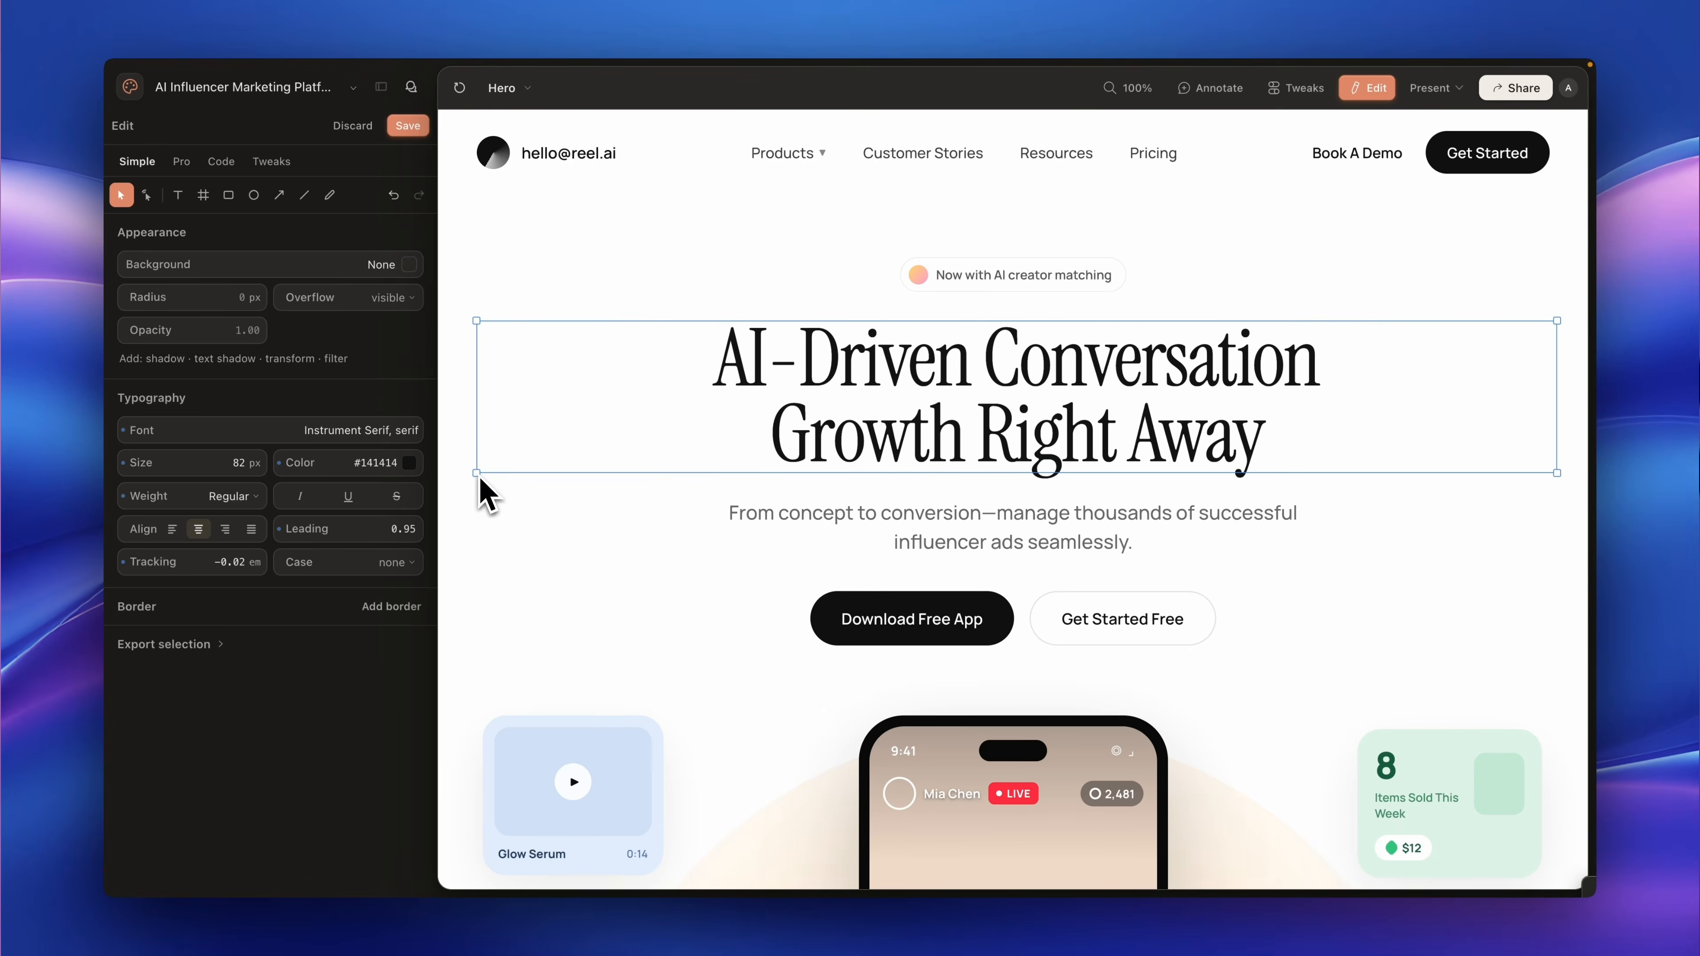
Switch to Claude Design and try resizing the hero headline, paragraph and Download Free App button, undoing the paragraph change.
{"action": "left_click_drag", "start_coordinate": [632, 478], "coordinate": [606, 497]}
{"action": "left_click_drag", "start_coordinate": [733, 536], "coordinate": [706, 565]}
{"action": "key", "text": "super+z"}
{"action": "left_click", "coordinate": [880, 638]}
{"action": "left_click_drag", "start_coordinate": [809, 663], "coordinate": [812, 692]}
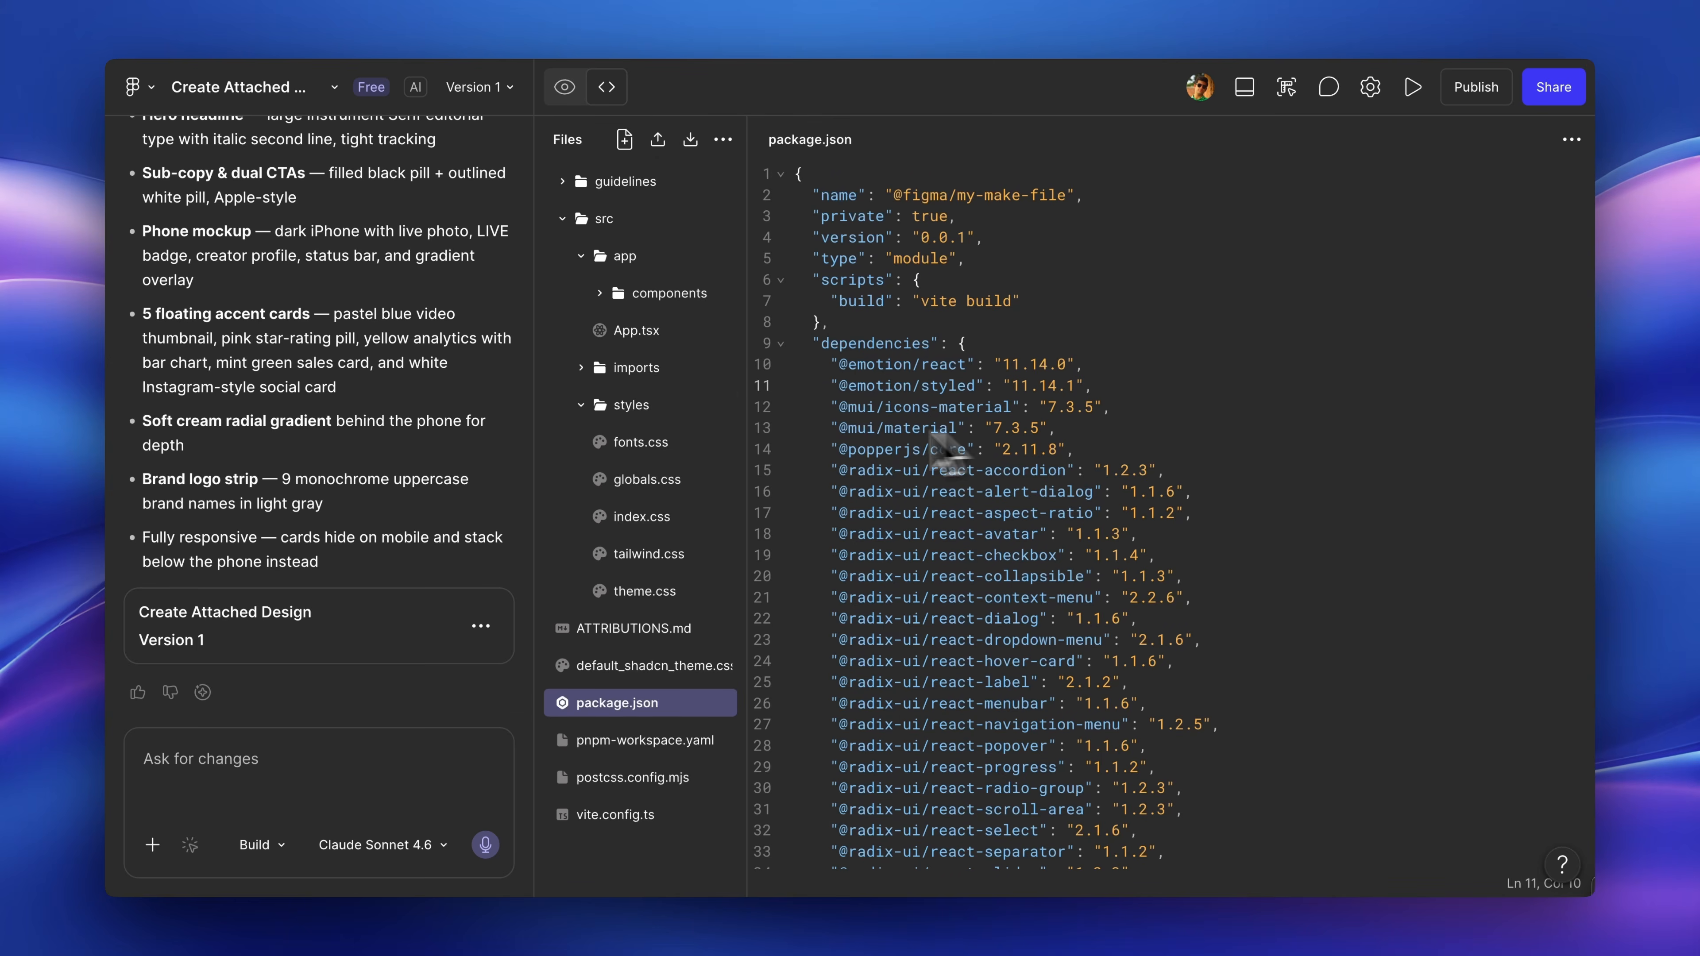
Switch to Figma Make and set the --font-size variable in src/styles/theme.css to 18px.
{"action": "left_click", "coordinate": [646, 493]}
{"action": "left_click", "coordinate": [663, 558]}
{"action": "left_click", "coordinate": [664, 594]}
{"action": "left_click", "coordinate": [958, 240]}
{"action": "key", "text": "BackSpace"}
{"action": "type", "text": "8px;"}
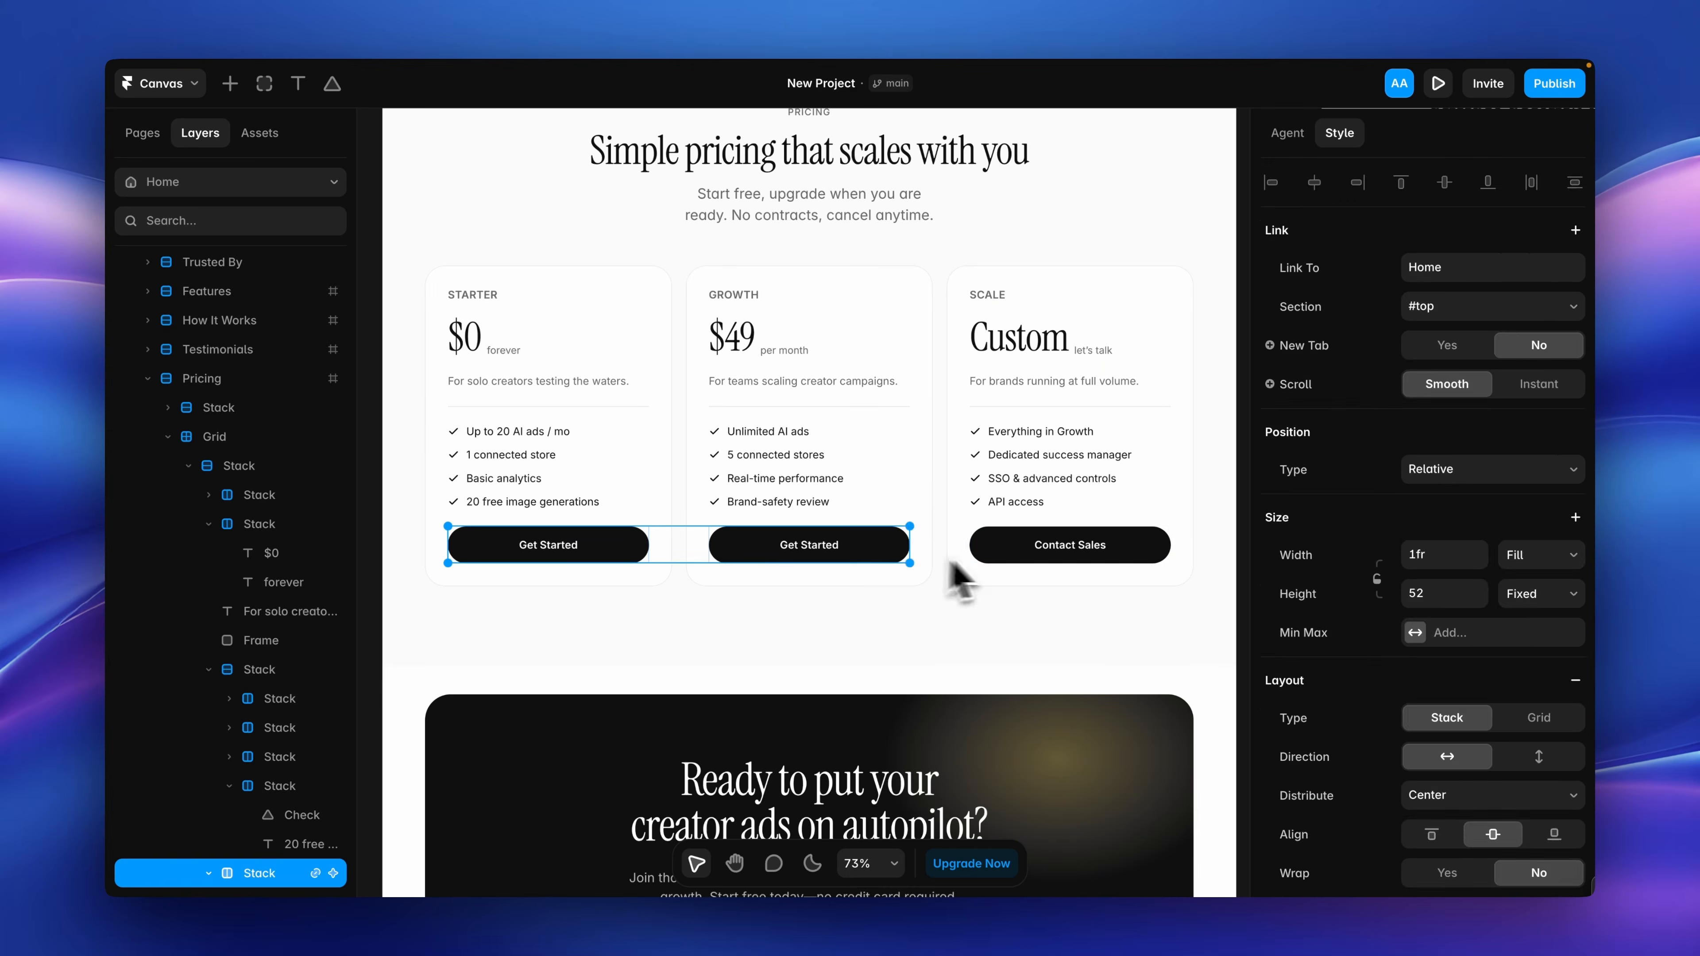
Switch back to Framer and slightly raise the opacity of the page section's background fill.
{"action": "scroll", "coordinate": [1405, 699], "scroll_direction": "down", "scroll_amount": 5}
{"action": "scroll", "coordinate": [1395, 676], "scroll_direction": "down", "scroll_amount": 5}
{"action": "left_click", "coordinate": [1420, 362]}
{"action": "left_click_drag", "start_coordinate": [1003, 459], "coordinate": [1012, 459]}
{"action": "left_click", "coordinate": [904, 619]}
Set the corner radius of the dark "Ready to put your creator ads on autopilot?" card to 56.
{"action": "scroll", "coordinate": [903, 619], "scroll_direction": "down", "scroll_amount": 4}
{"action": "double_click", "coordinate": [653, 458]}
{"action": "scroll", "coordinate": [1328, 673], "scroll_direction": "down", "scroll_amount": 10}
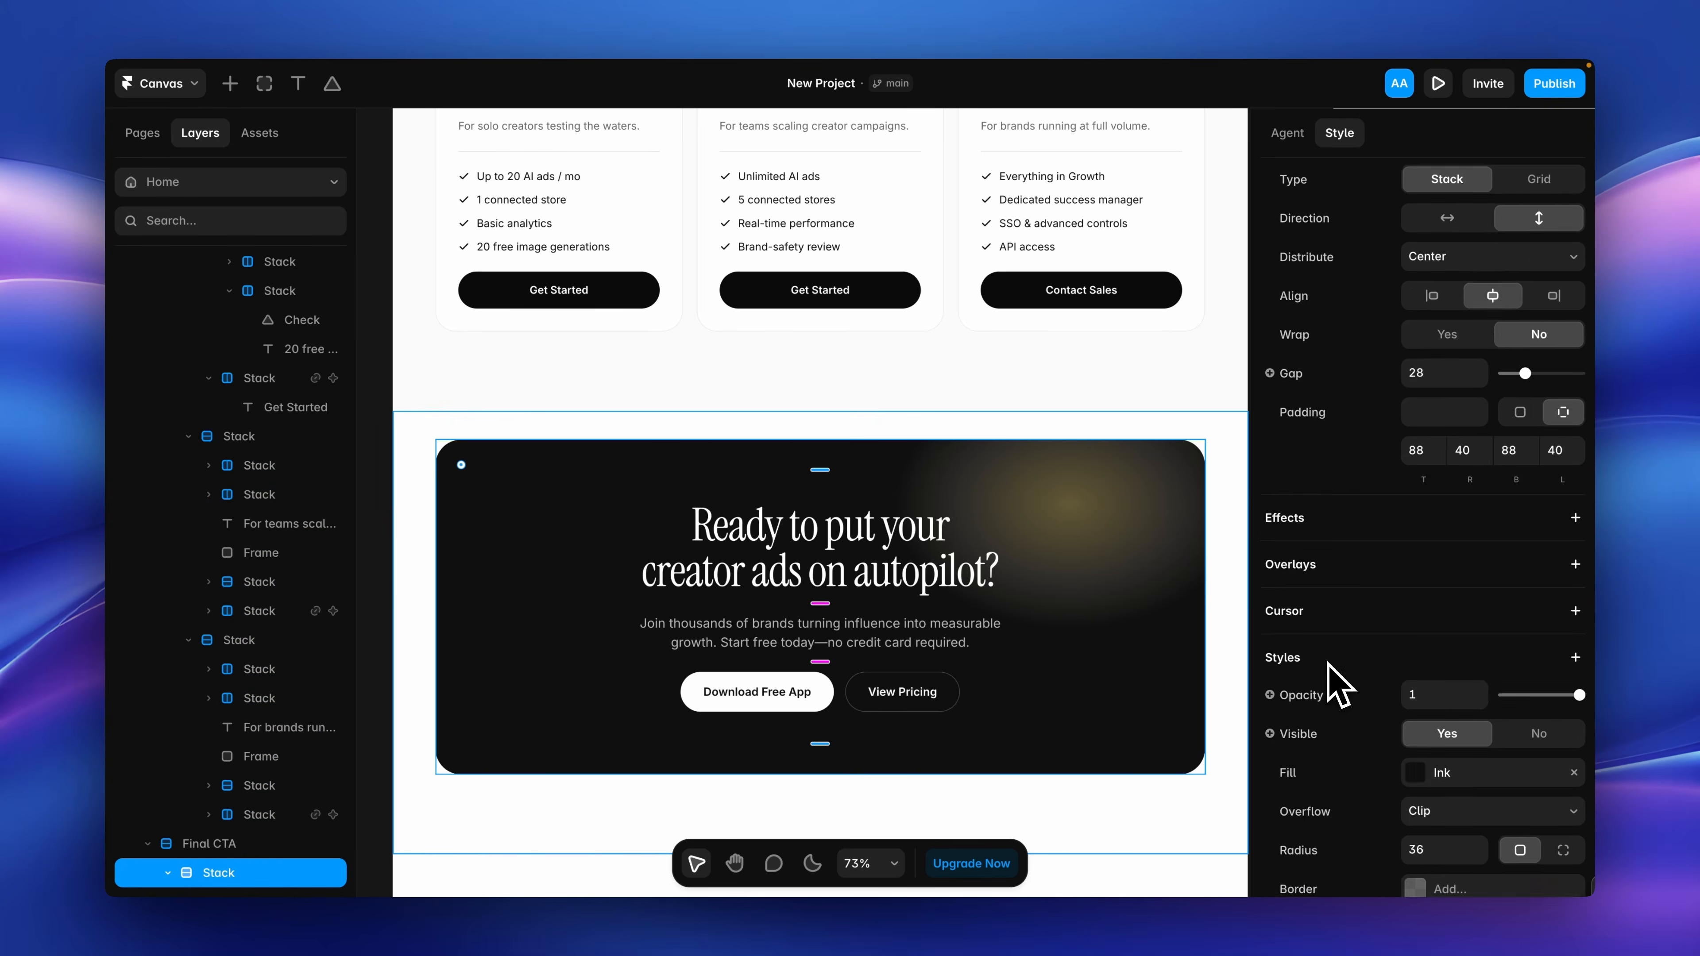
{"action": "left_click", "coordinate": [1437, 396]}
{"action": "key", "text": "shift+Up"}
{"action": "key", "text": "shift+Up"}
{"action": "scroll", "coordinate": [1034, 582], "scroll_direction": "down", "scroll_amount": 3}
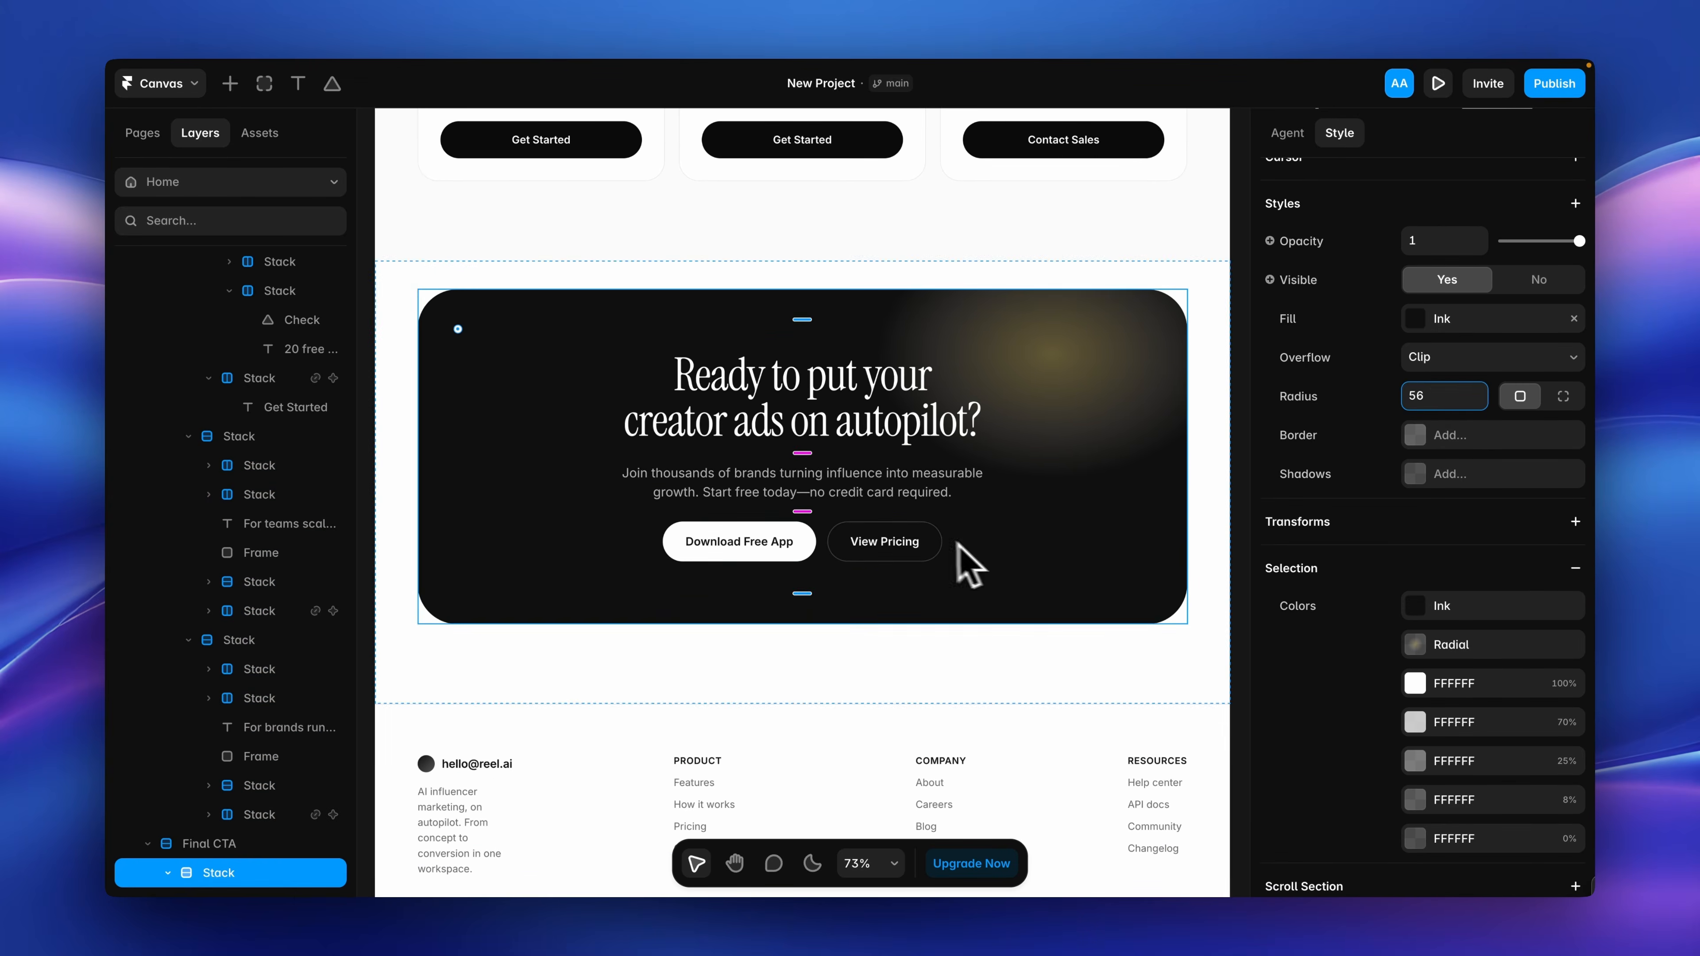
Set the corner radius of both the Download Free App and View Pricing buttons in the dark call-to-action card to 36.
{"action": "left_click", "coordinate": [927, 549], "text": "super"}
{"action": "left_click", "coordinate": [807, 546], "text": "shift+super"}
{"action": "scroll", "coordinate": [1335, 600], "scroll_direction": "down", "scroll_amount": 10}
{"action": "left_click", "coordinate": [1446, 646]}
{"action": "type", "text": "36"}
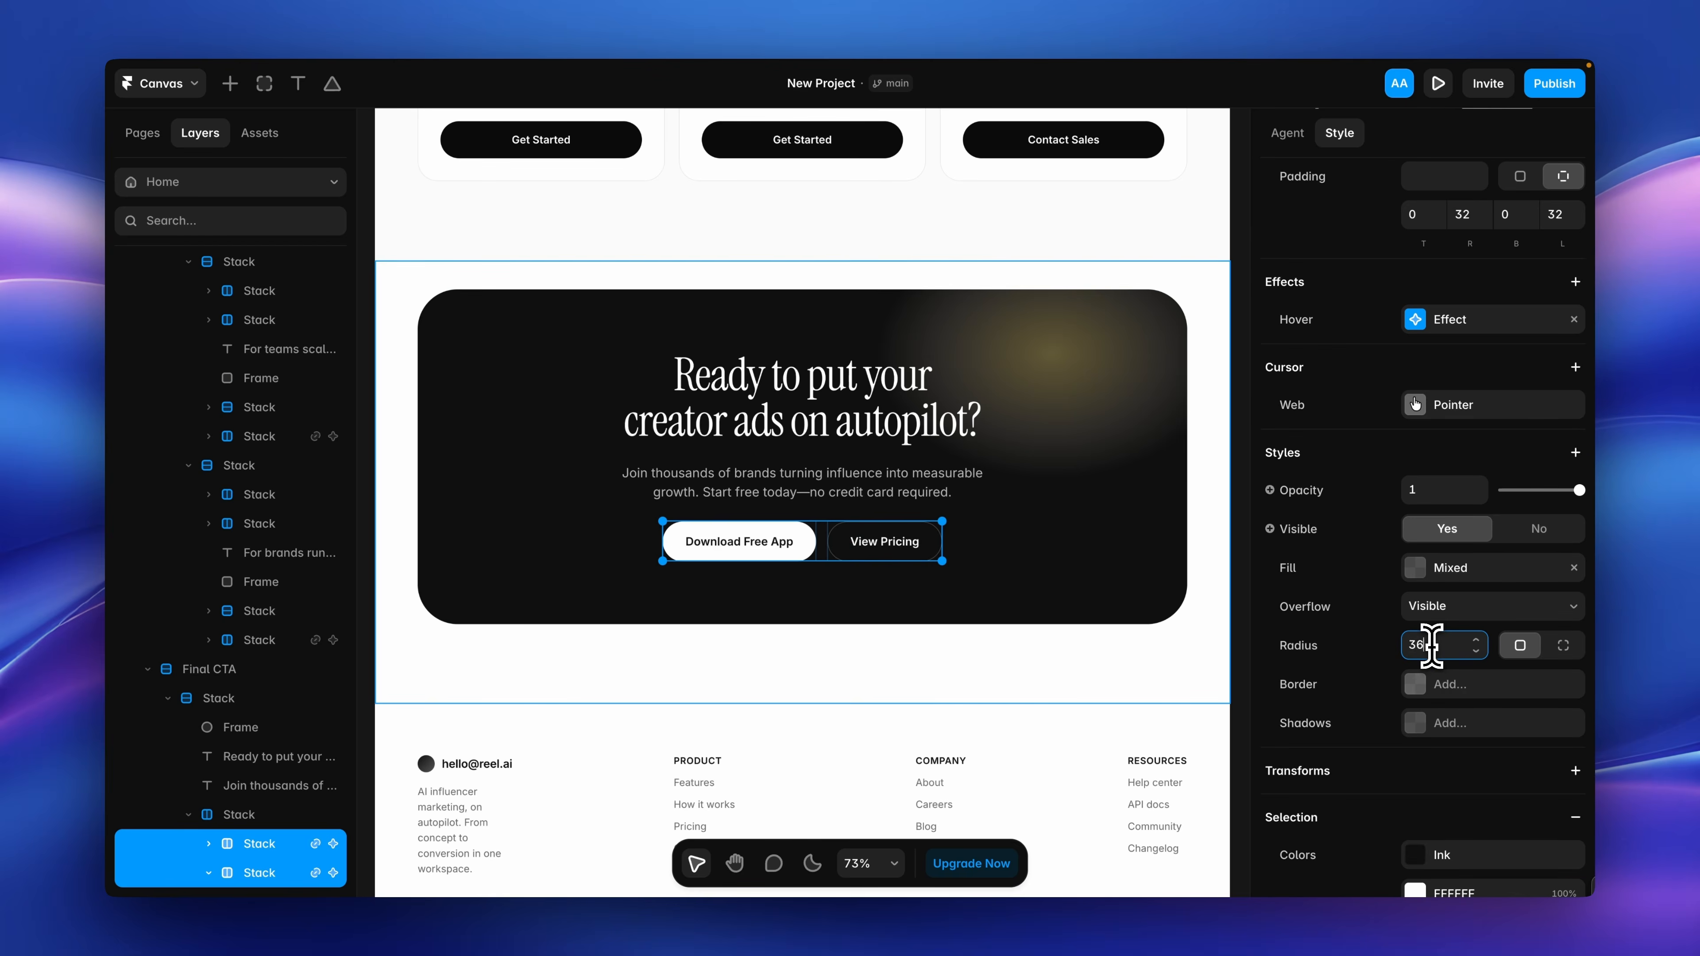
{"action": "left_click", "coordinate": [995, 645]}
Examine how the finished page sections are laid out across the Desktop, Tablet and Phone breakpoints.
{"action": "scroll", "coordinate": [1004, 660], "scroll_direction": "down", "scroll_amount": 3}
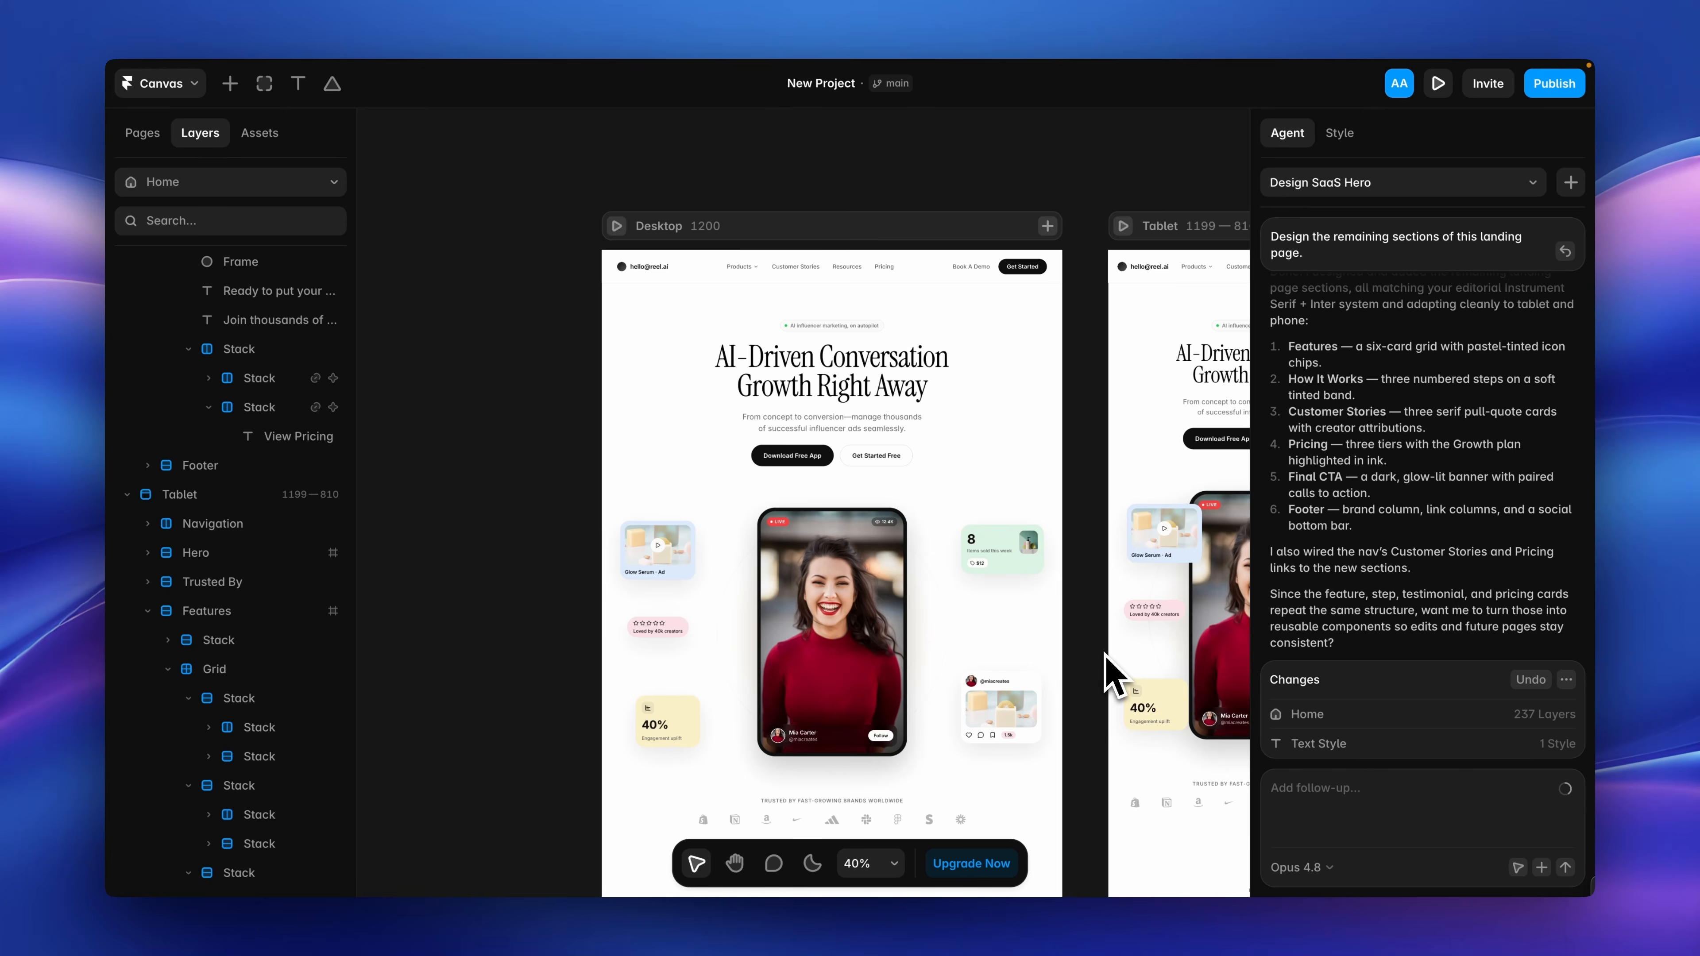
{"action": "scroll", "coordinate": [1104, 655], "scroll_direction": "down", "scroll_amount": 3}
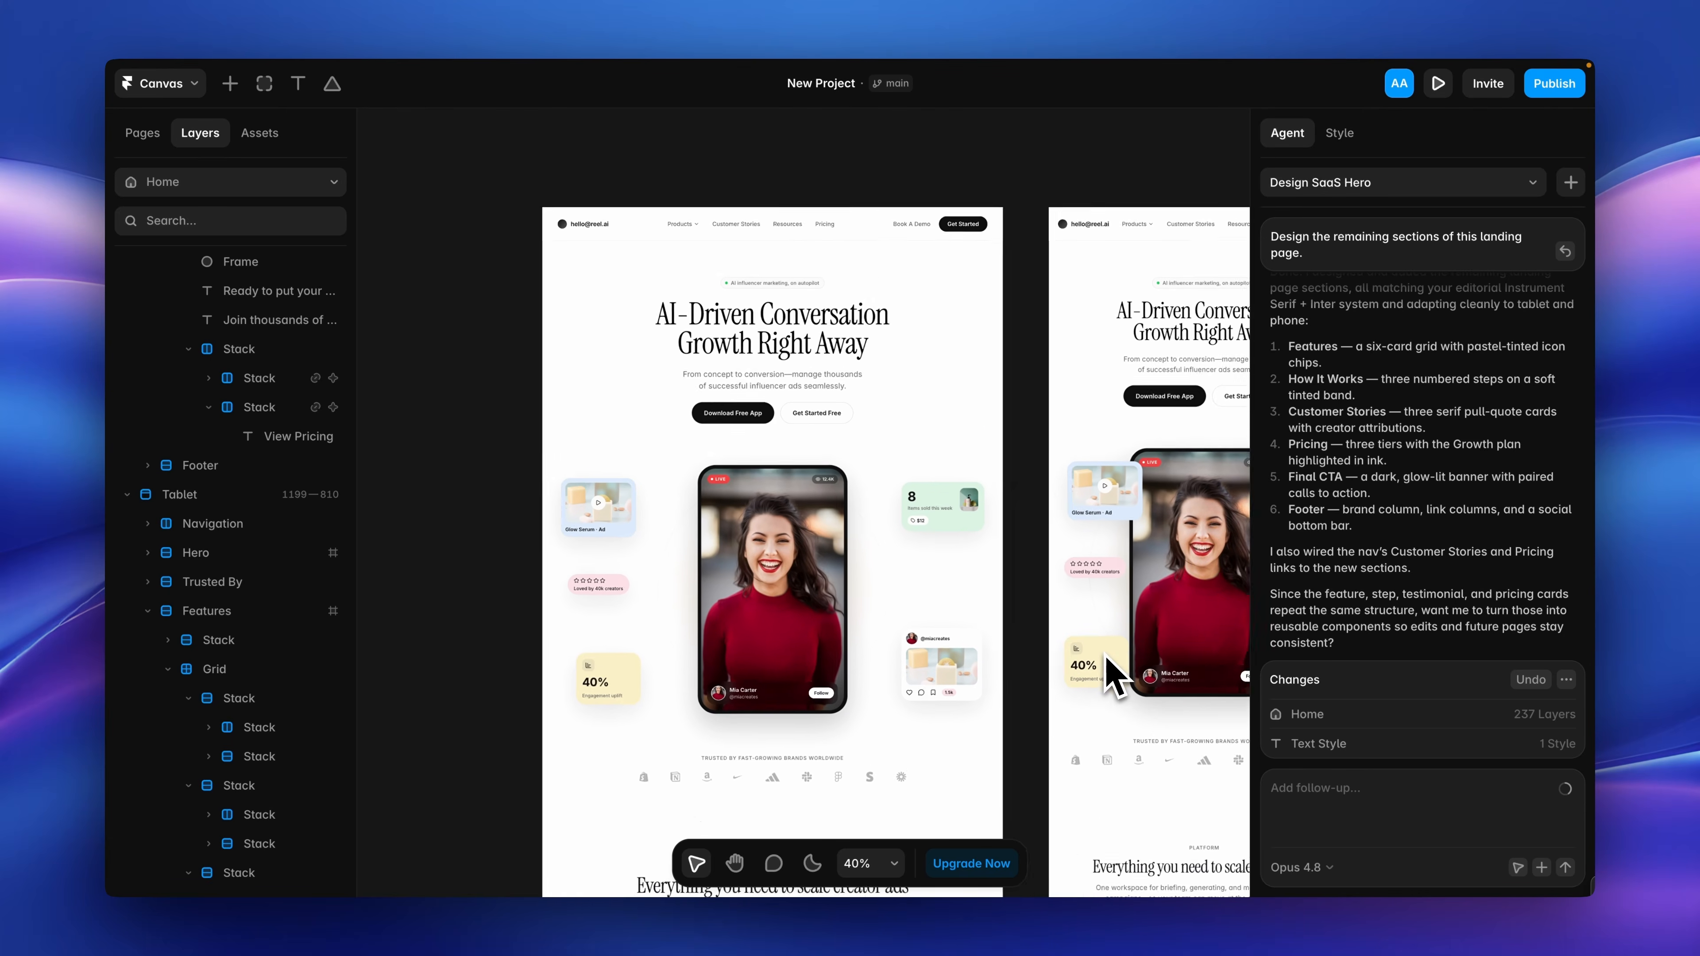
{"action": "scroll", "coordinate": [1105, 654], "scroll_direction": "right", "scroll_amount": 4}
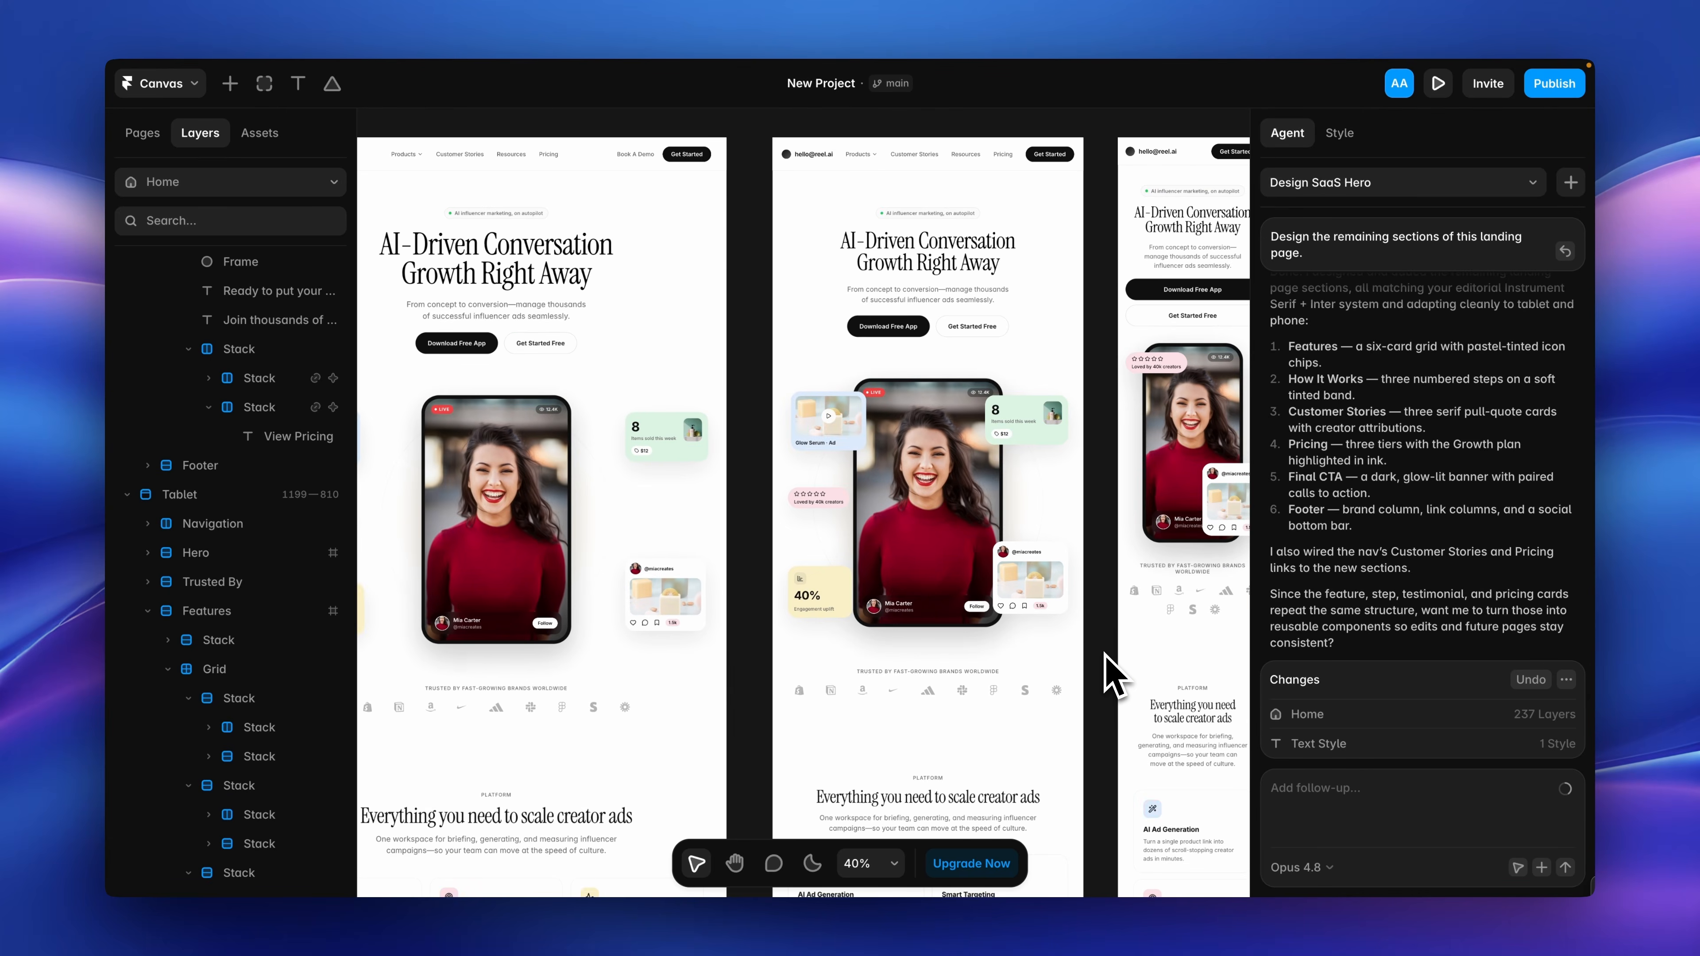
{"action": "scroll", "coordinate": [1105, 655], "scroll_direction": "down", "scroll_amount": 4}
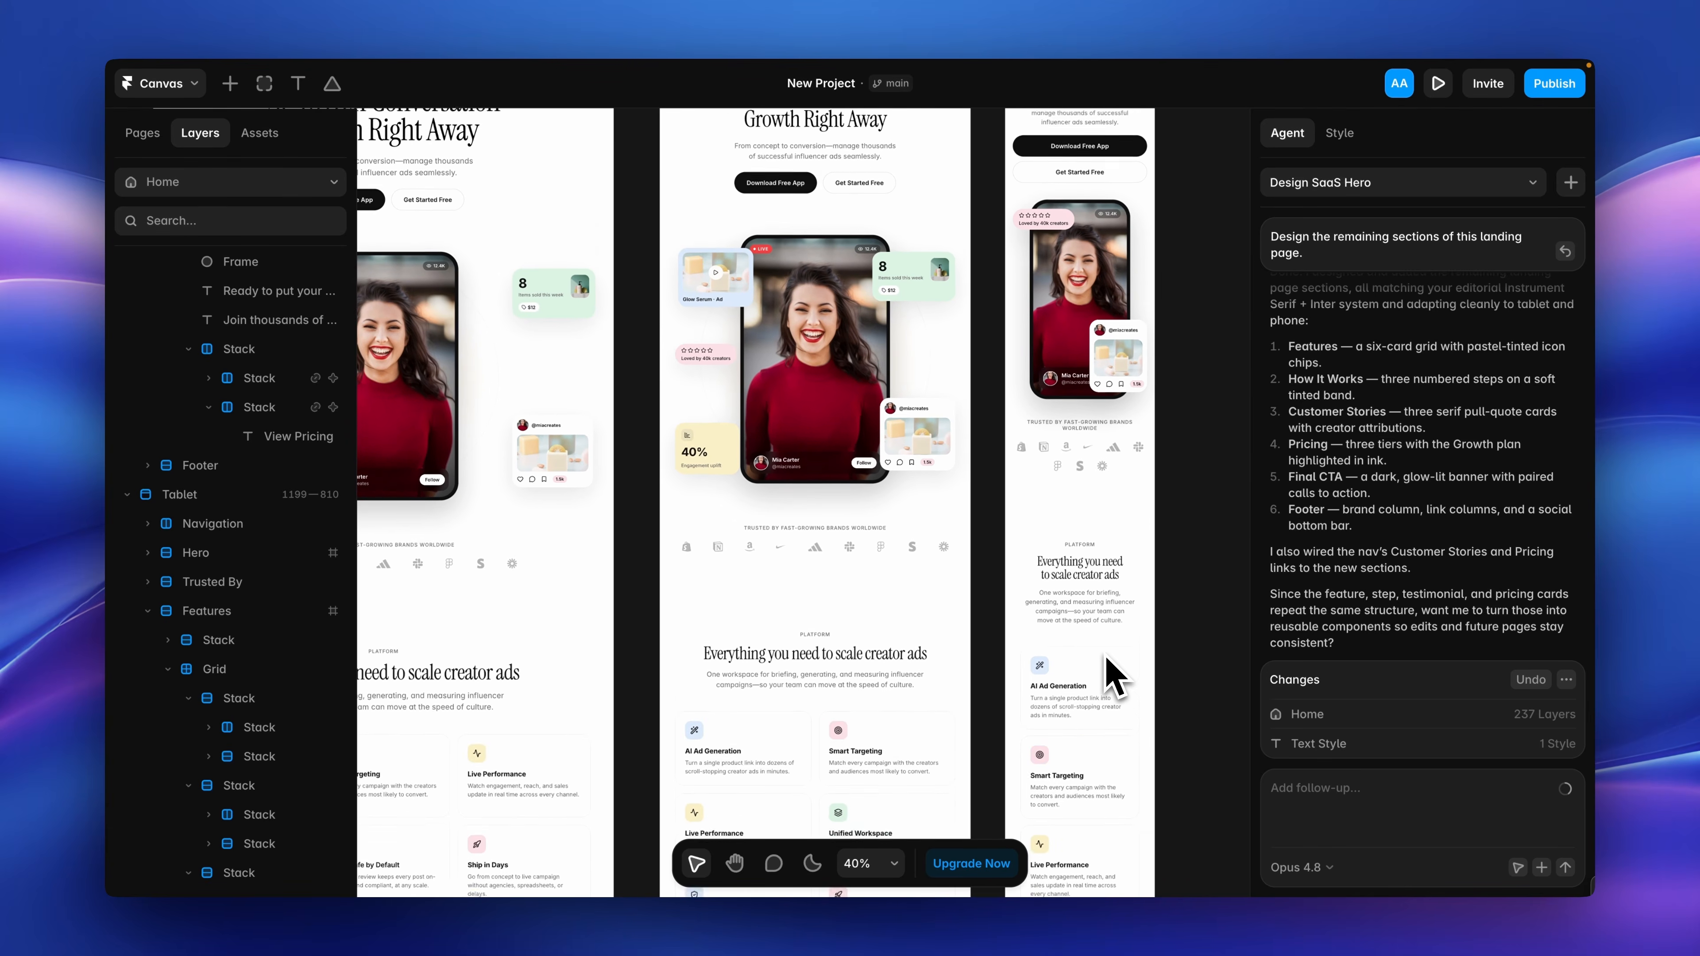
{"action": "scroll", "coordinate": [1105, 654], "scroll_direction": "down", "scroll_amount": 3}
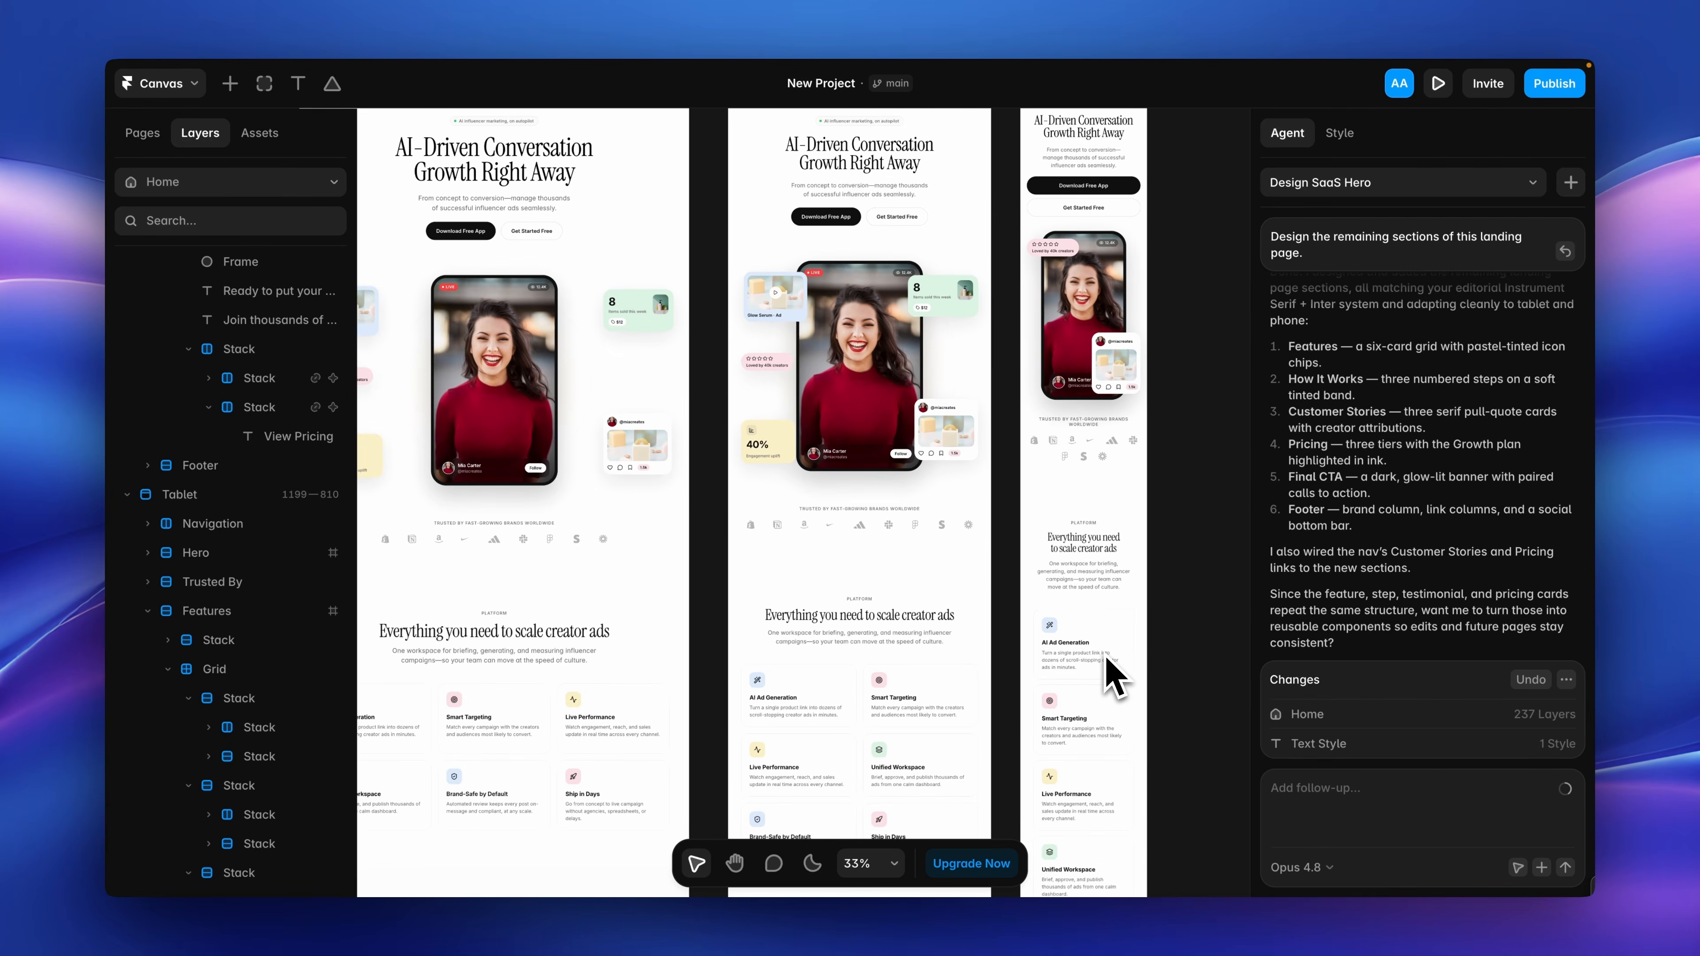
{"action": "scroll", "coordinate": [1105, 654], "scroll_direction": "down", "scroll_amount": 1}
{"action": "scroll", "coordinate": [1105, 654], "scroll_direction": "down", "scroll_amount": 1}
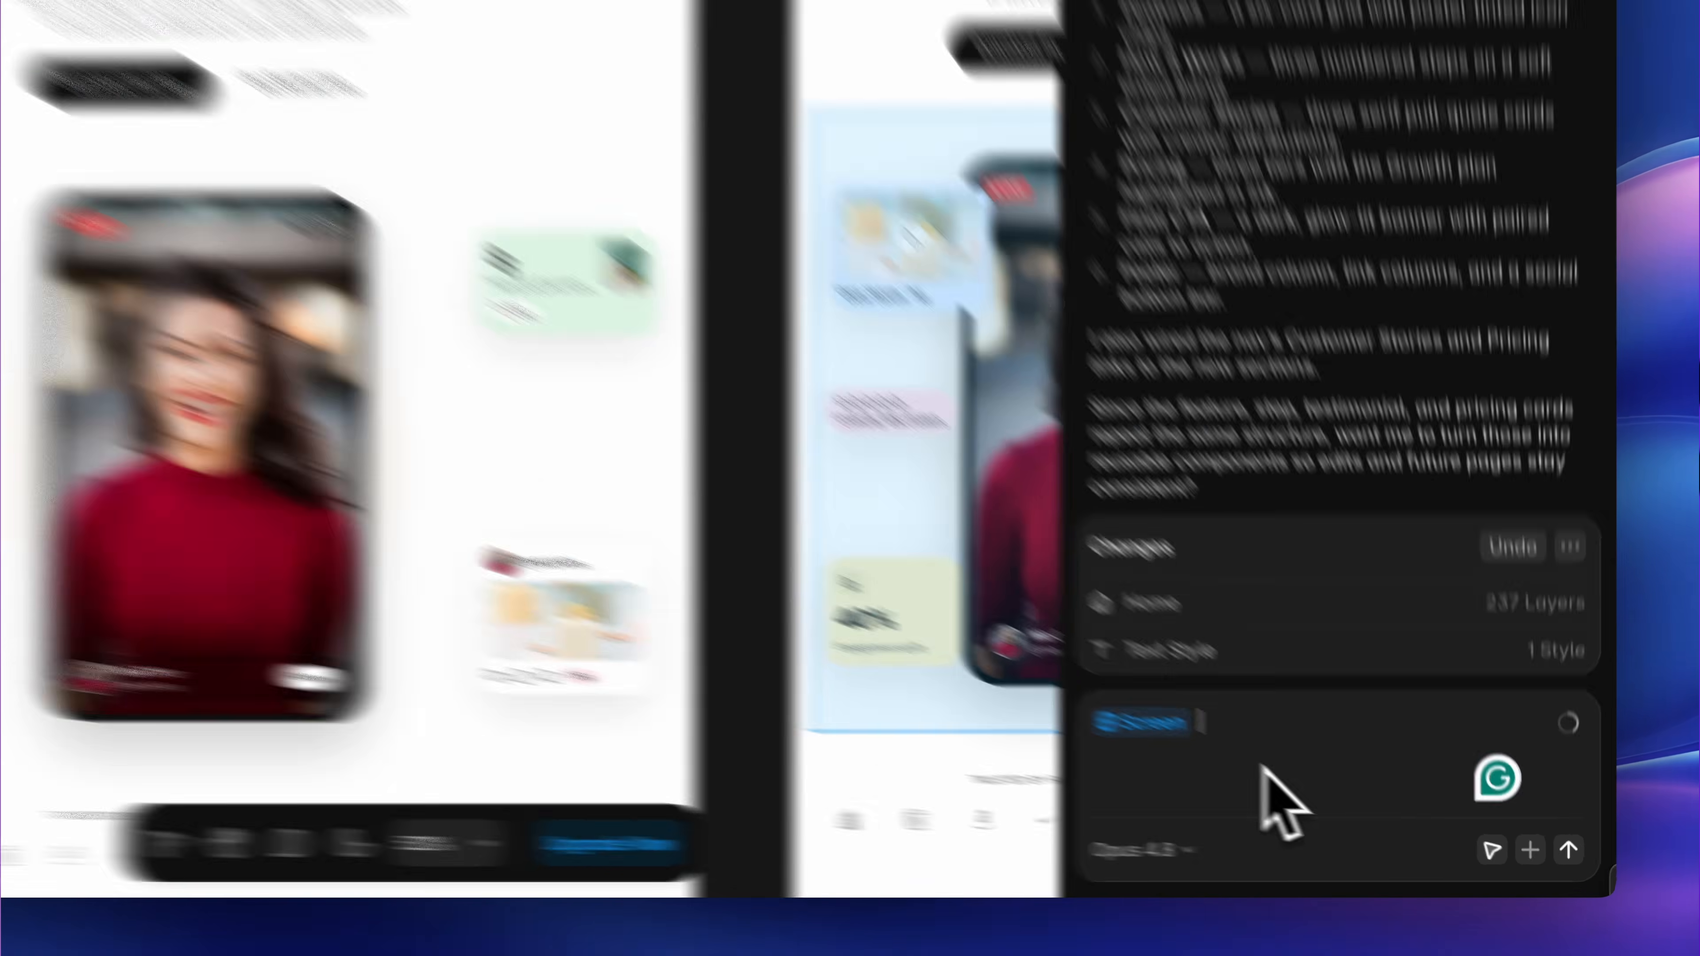
Ask the agent to swap the image of the phone mockup's Screen layer.
{"action": "type", "text": "Swap"}
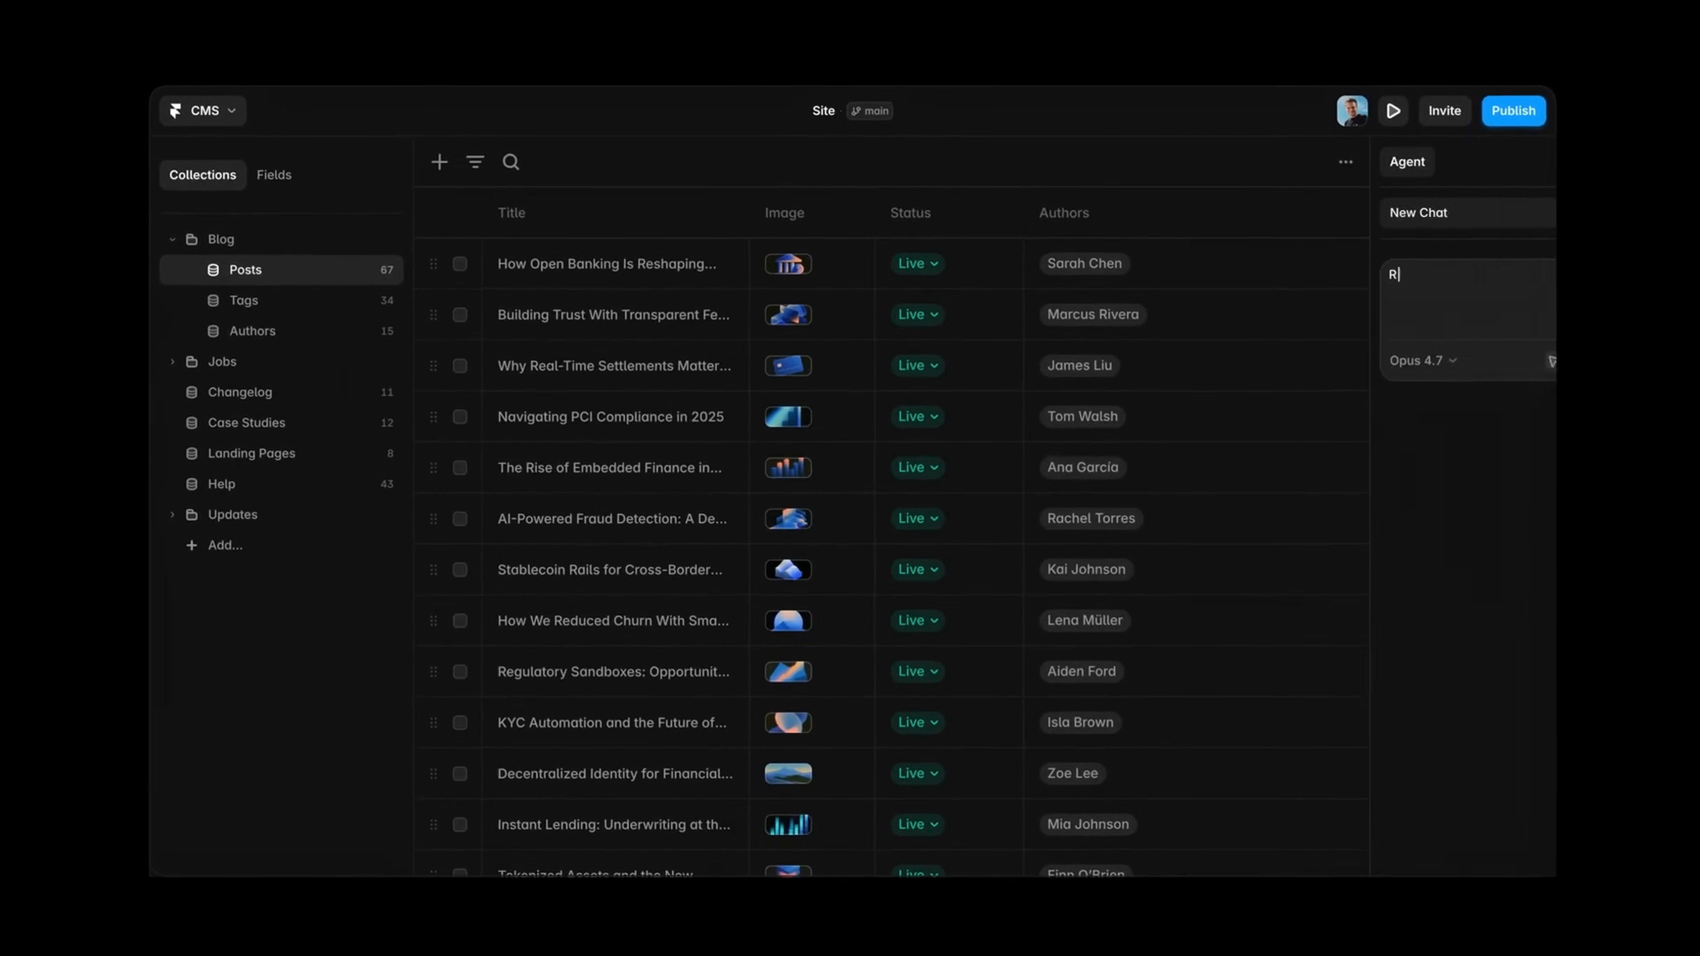
{"action": "type", "text": "ead the blogs and put each post in a category"}
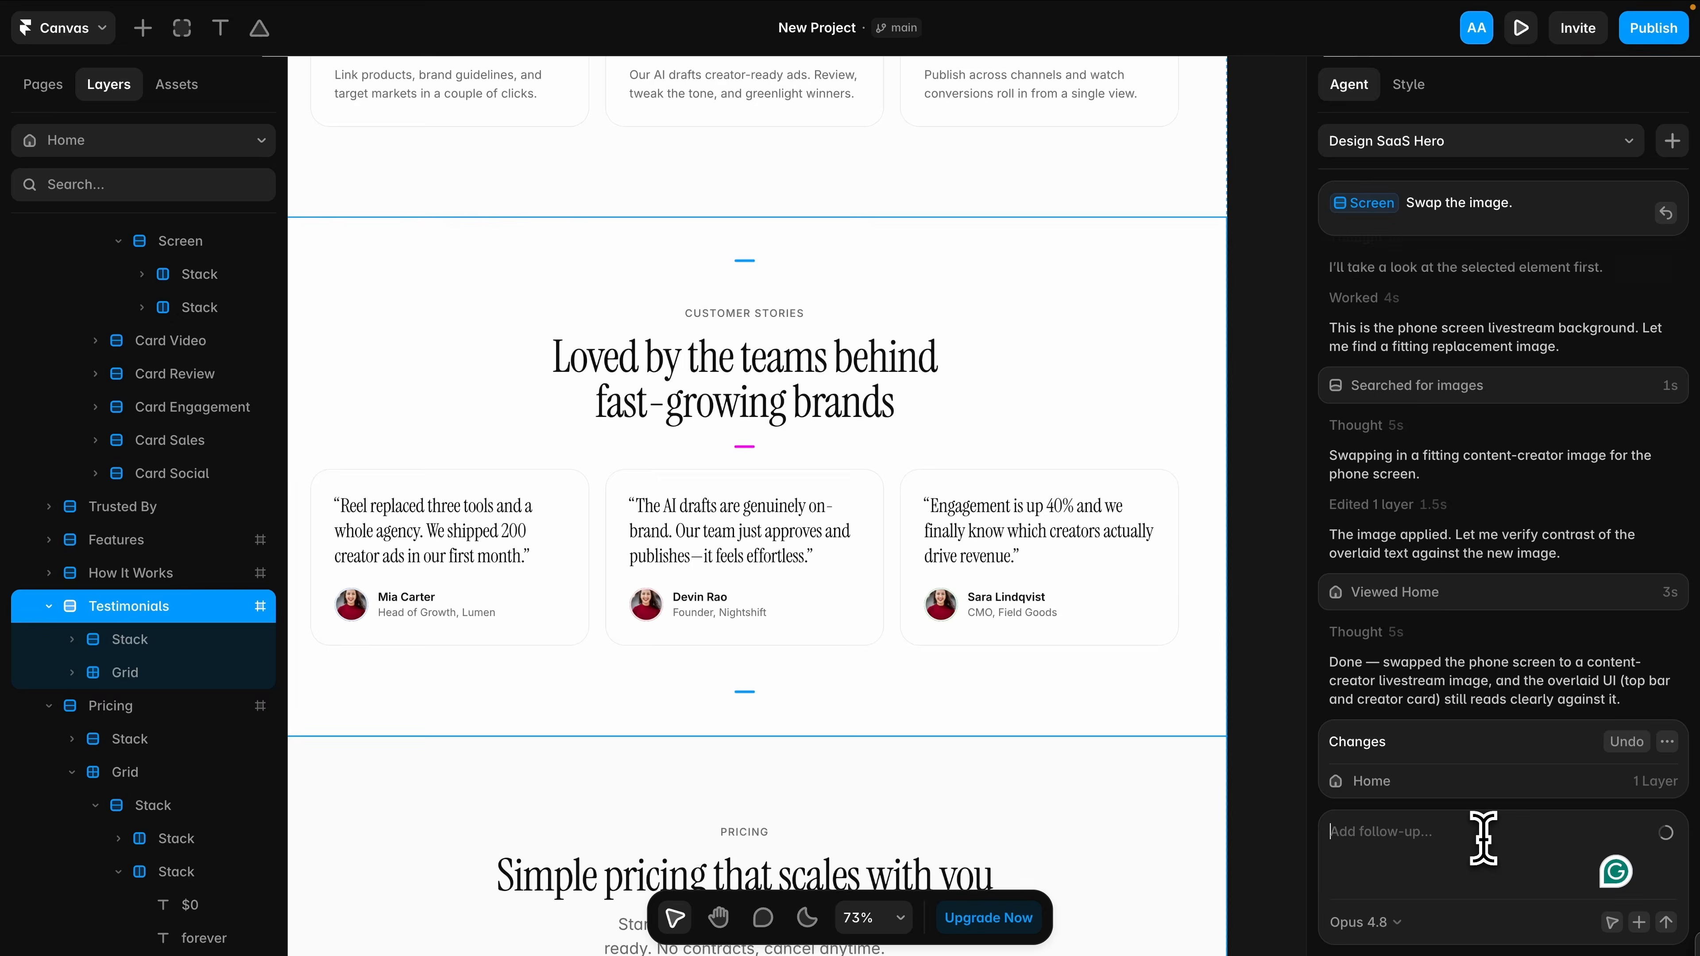
Ask the agent to create a CMS collection with default content for the testimonial section and update the content on the landing page.
{"action": "type", "text": "Create a "}
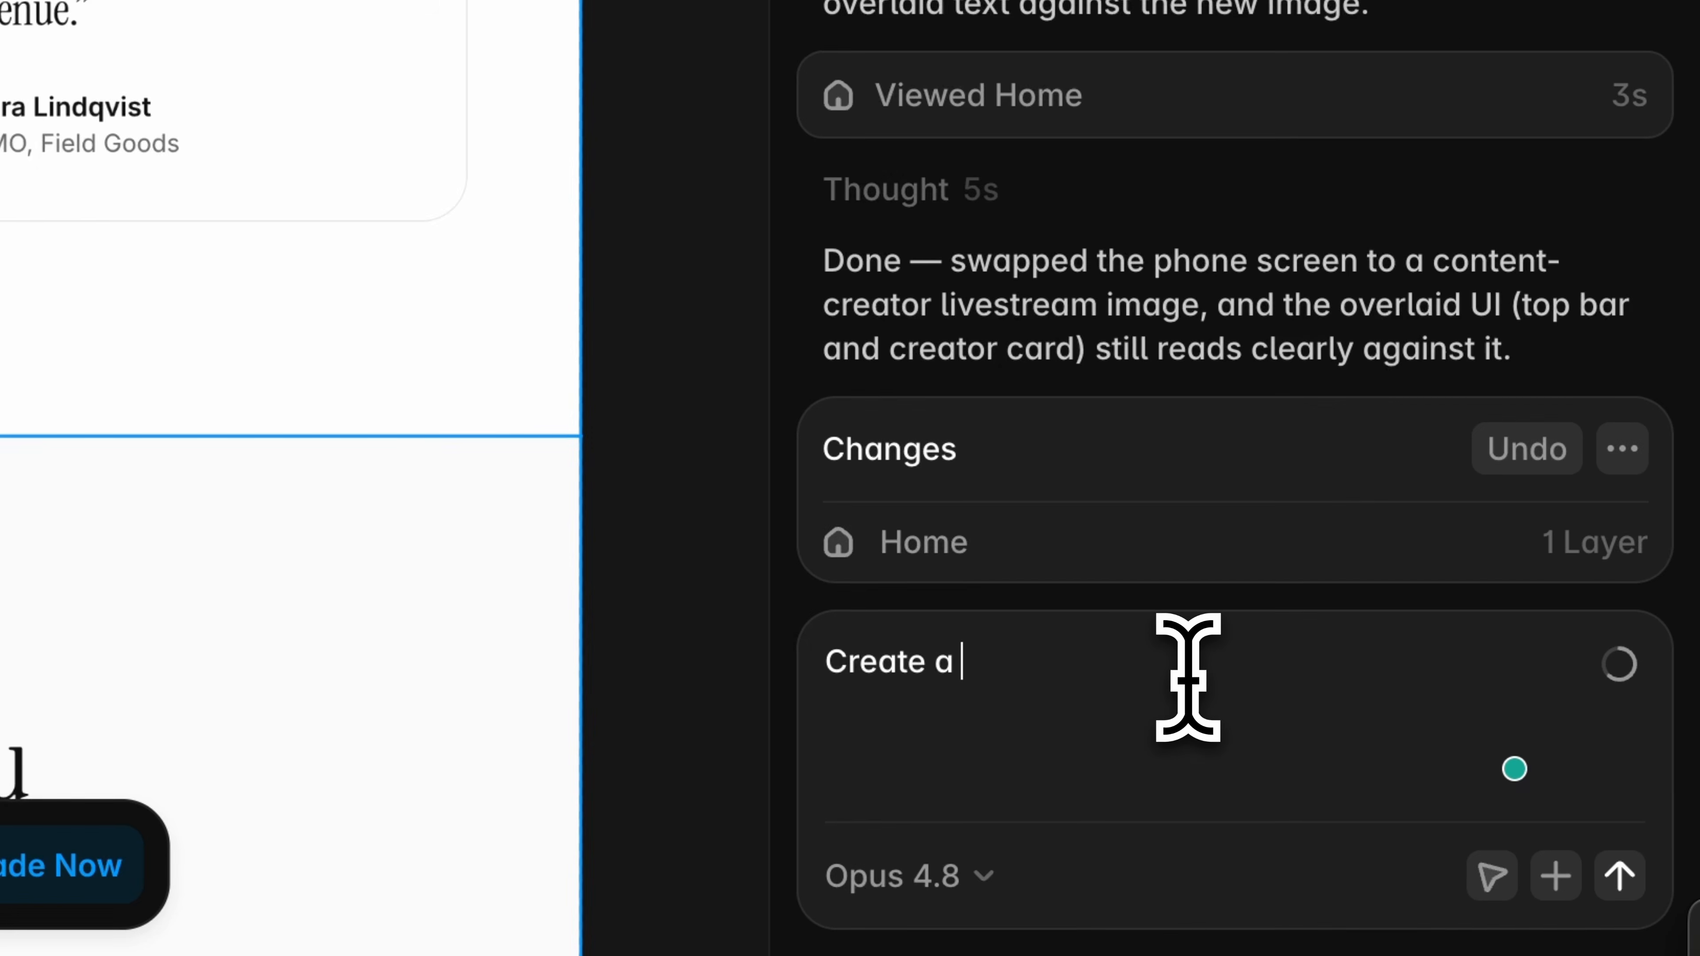
{"action": "type", "text": "CMS collection with def"}
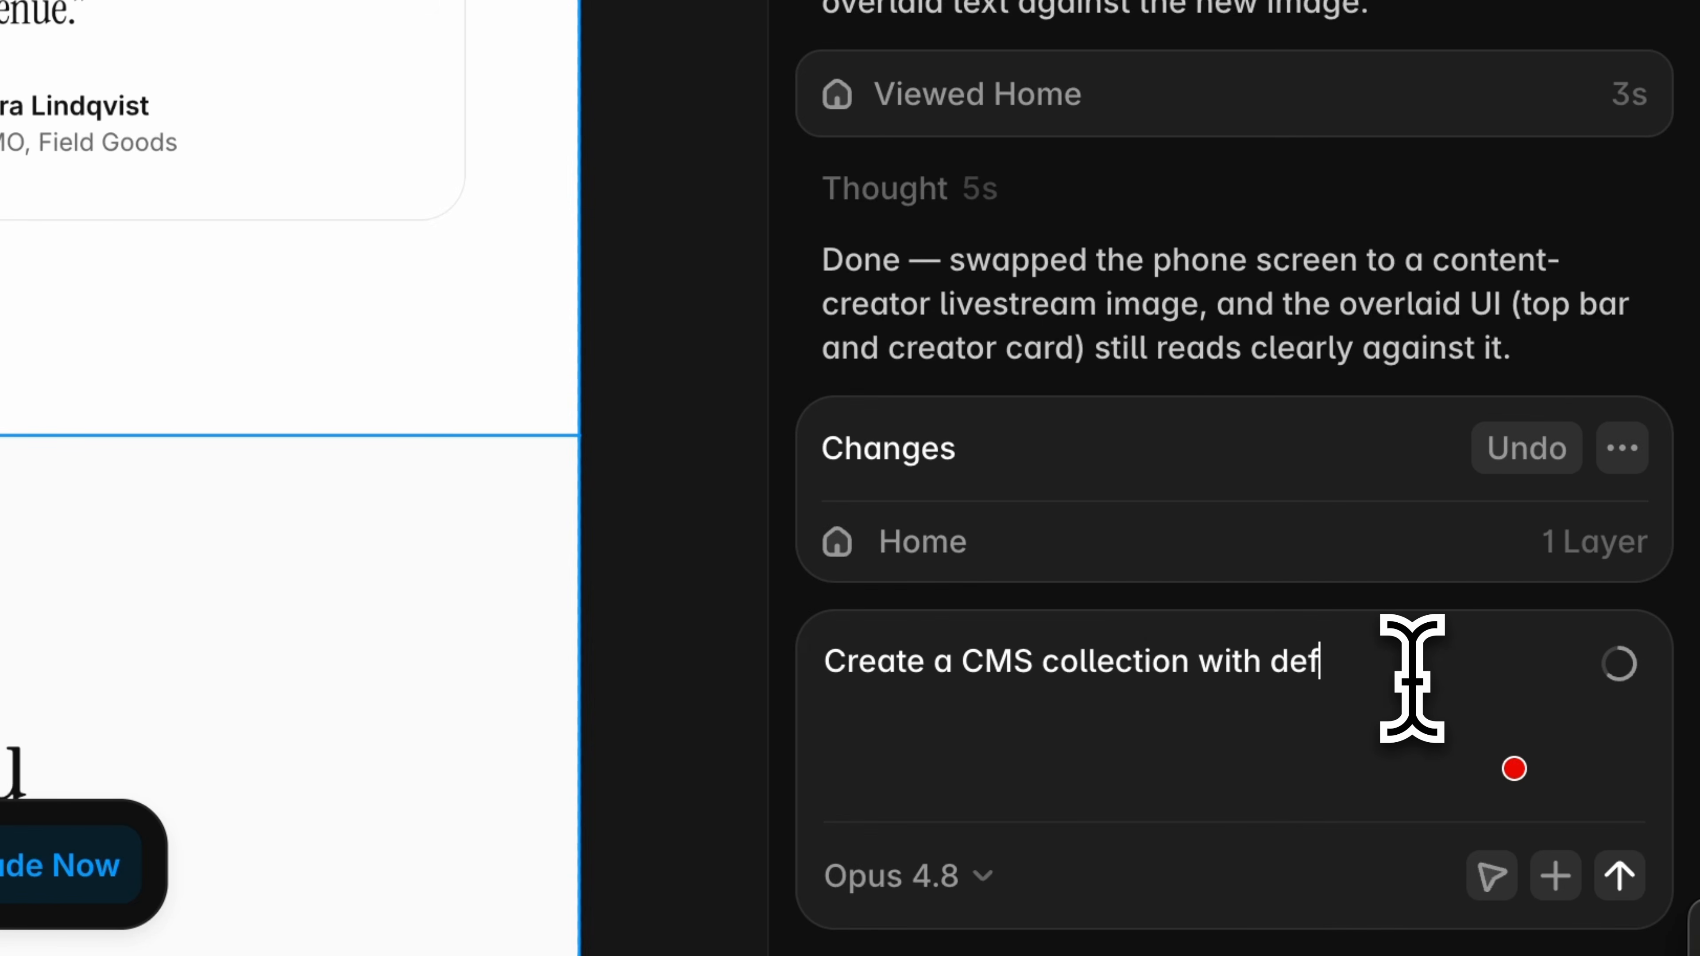
{"action": "type", "text": "ault content for the testimonial section and update the content"}
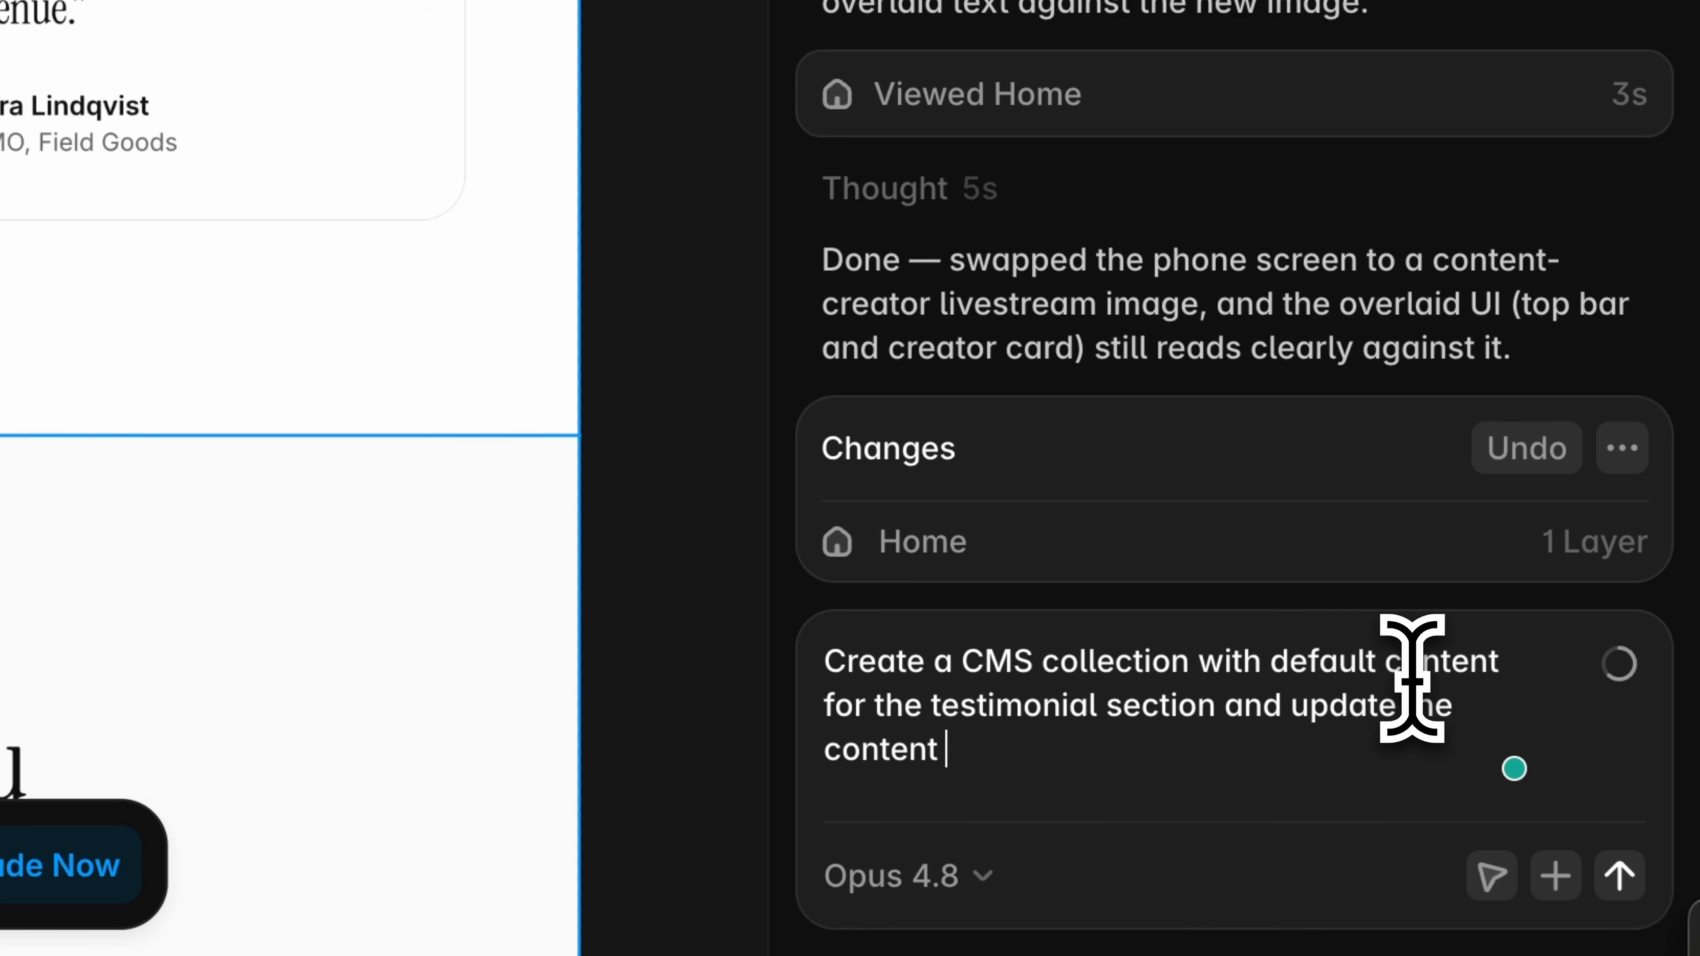
{"action": "type", "text": " on the landing page."}
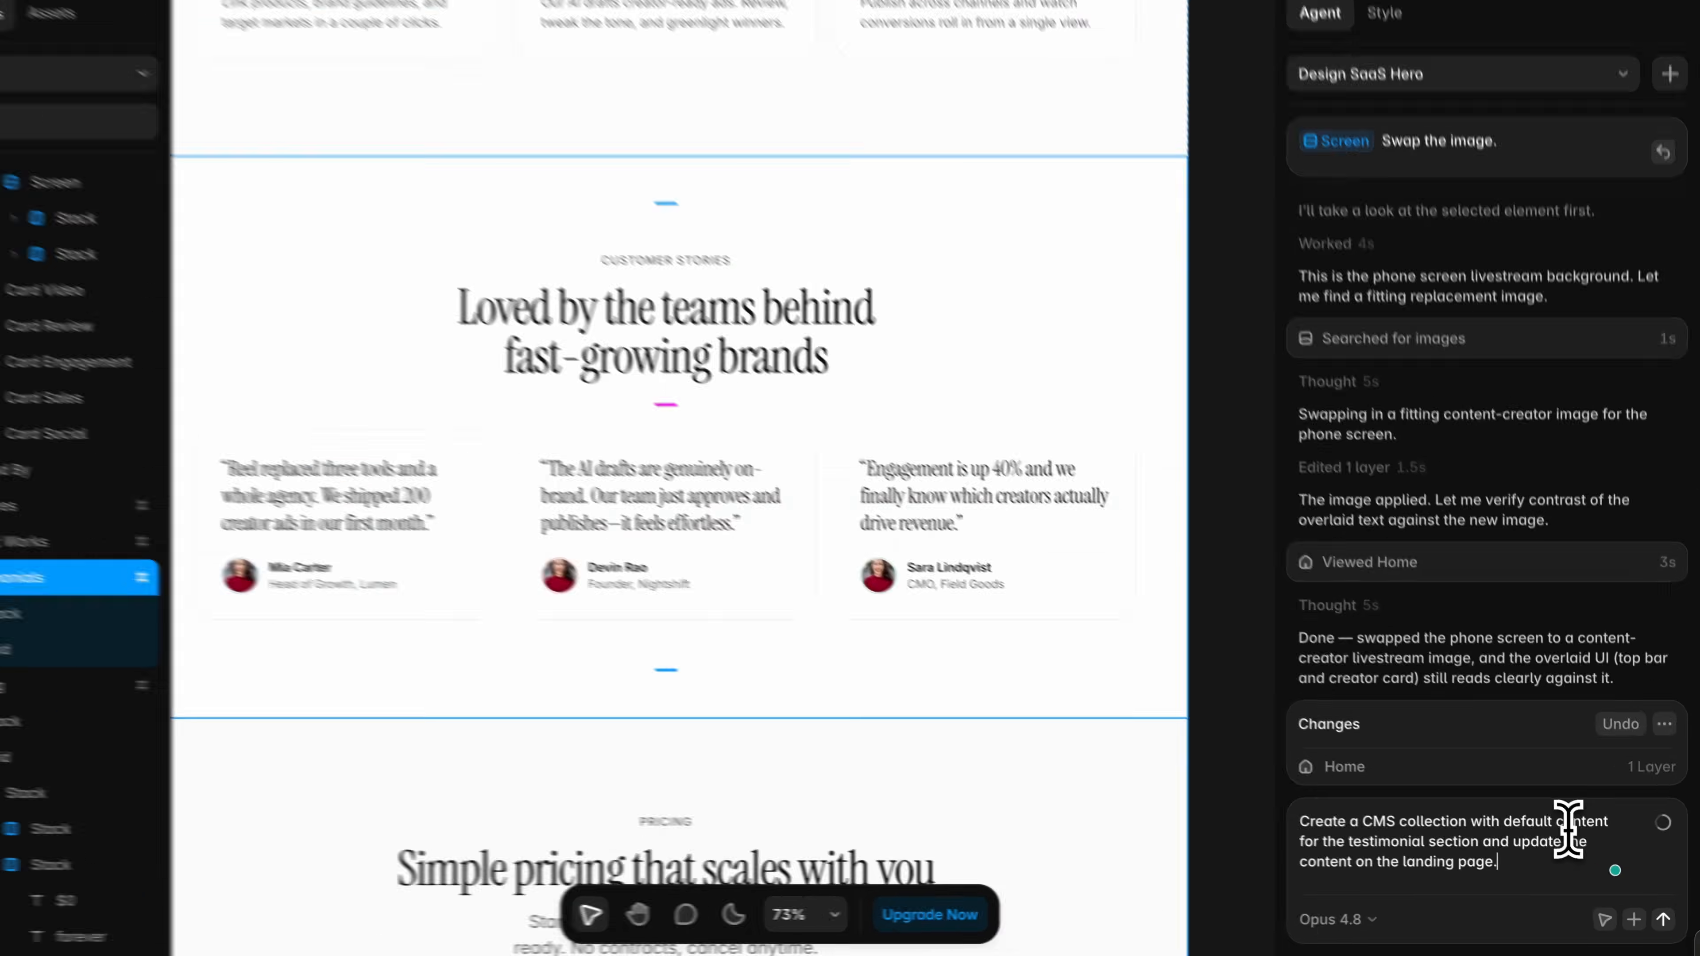
{"action": "key", "text": "Return"}
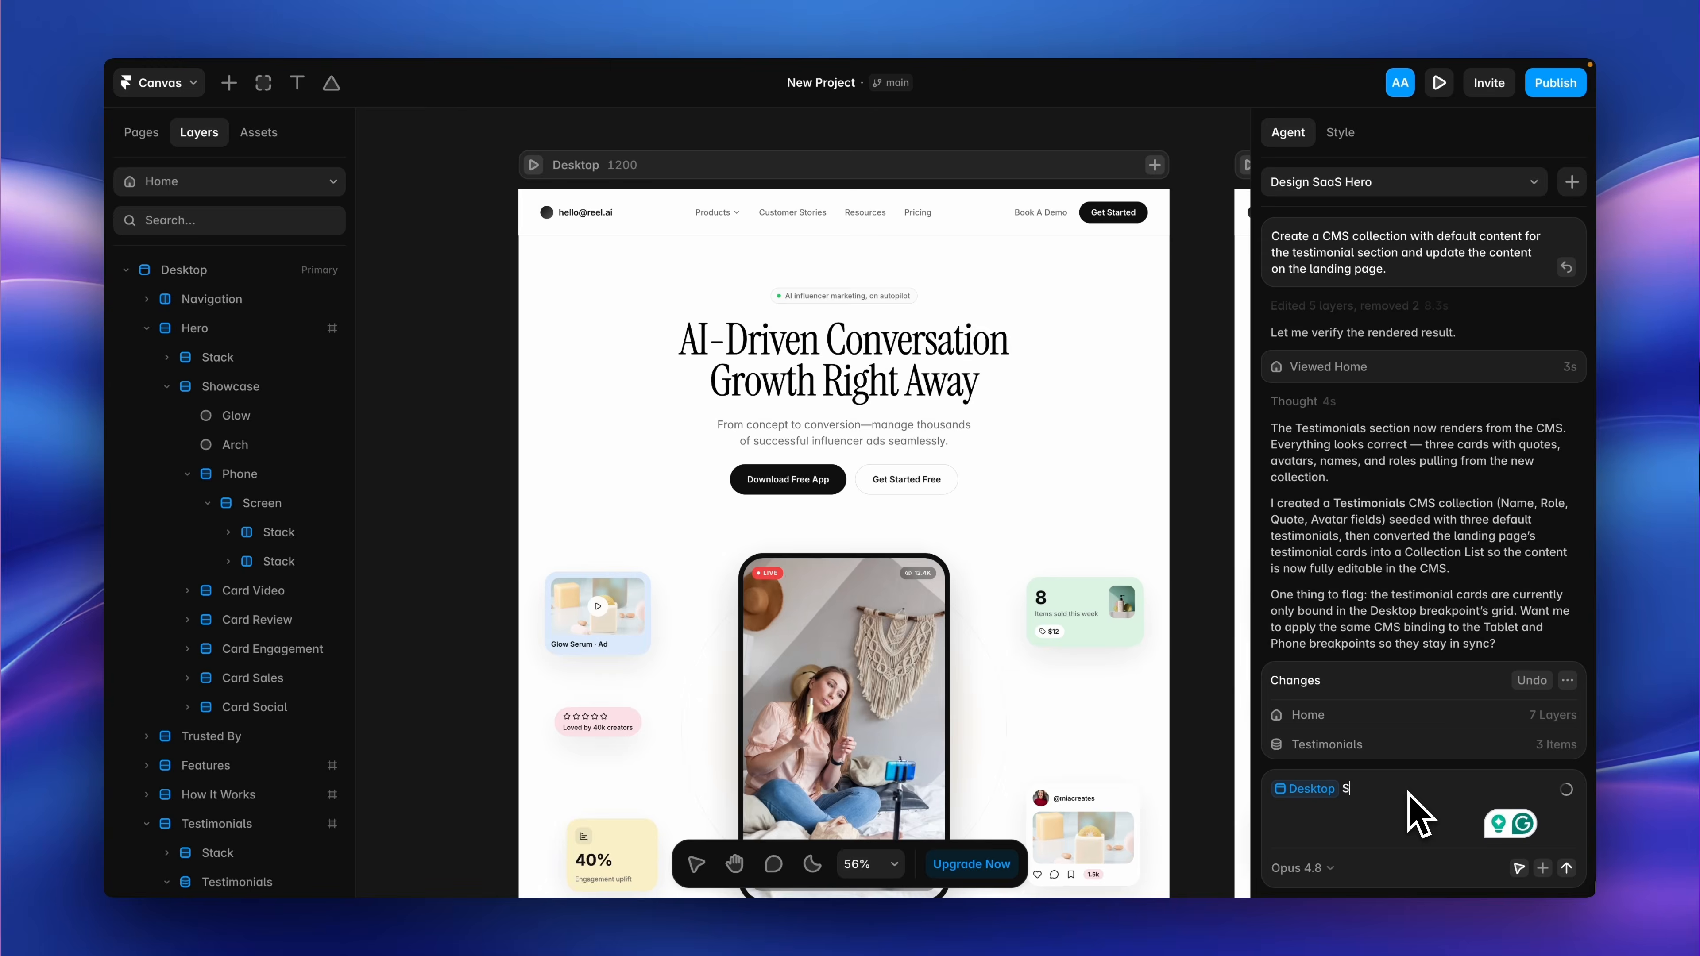
Ask the agent to scan the Desktop page for SEO issues and optimize it.
{"action": "type", "text": "Scan this page for SEO is"}
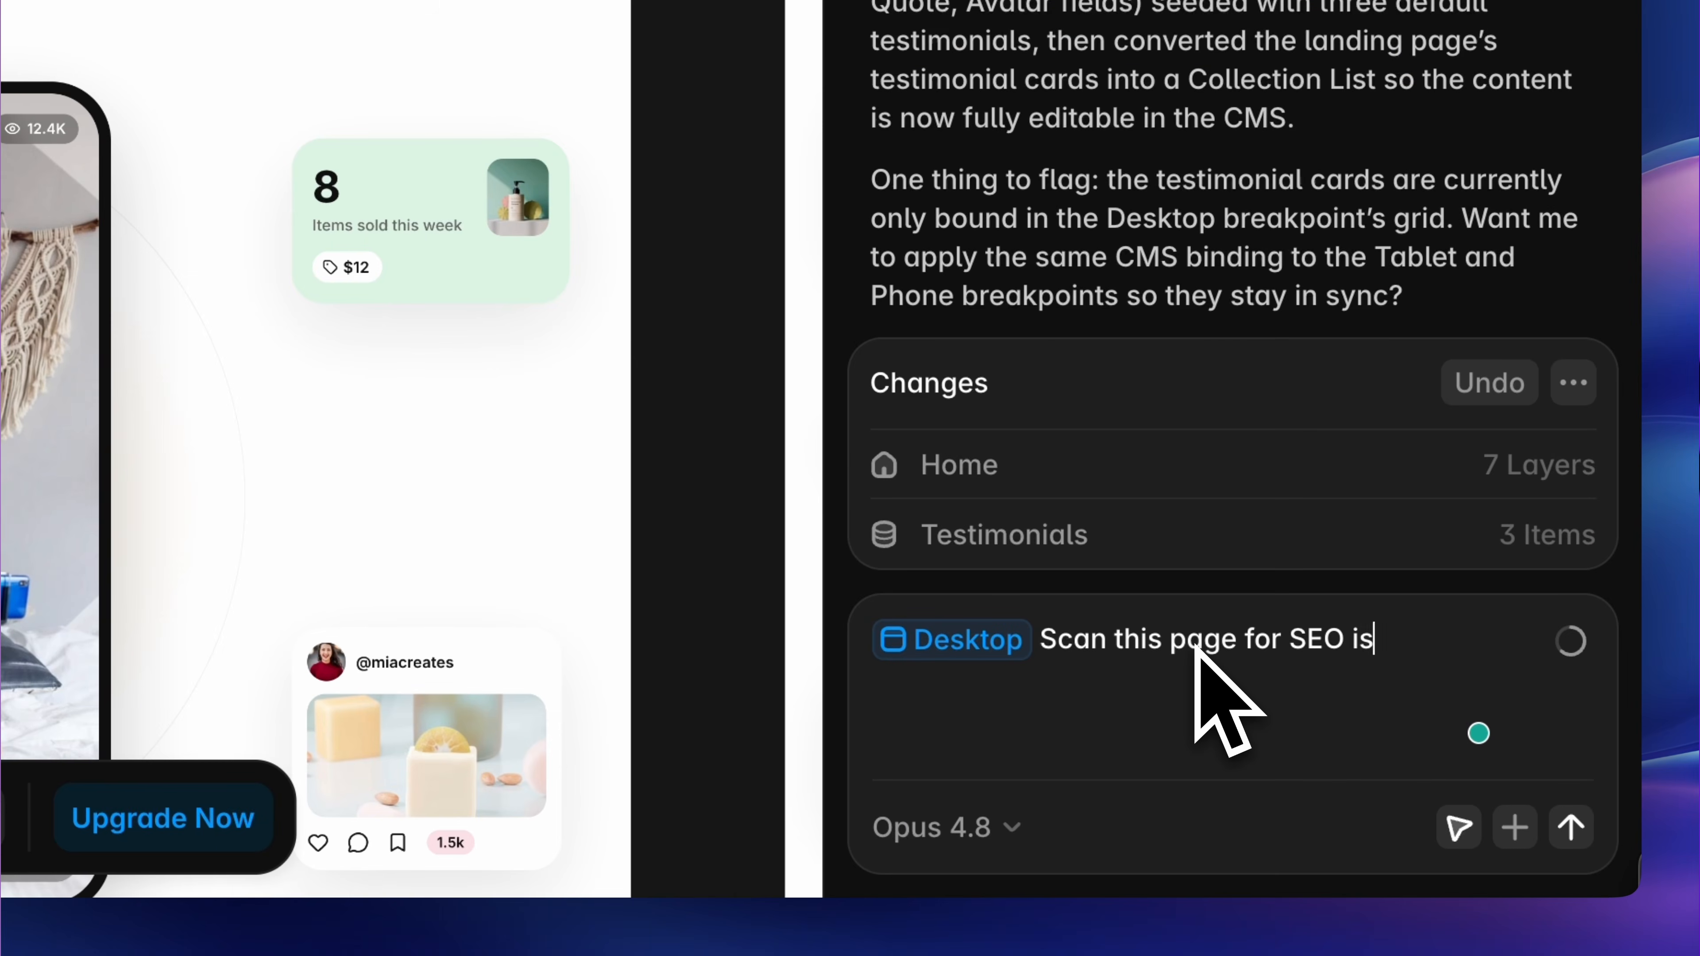
{"action": "type", "text": "."}
{"action": "key", "text": "Return"}
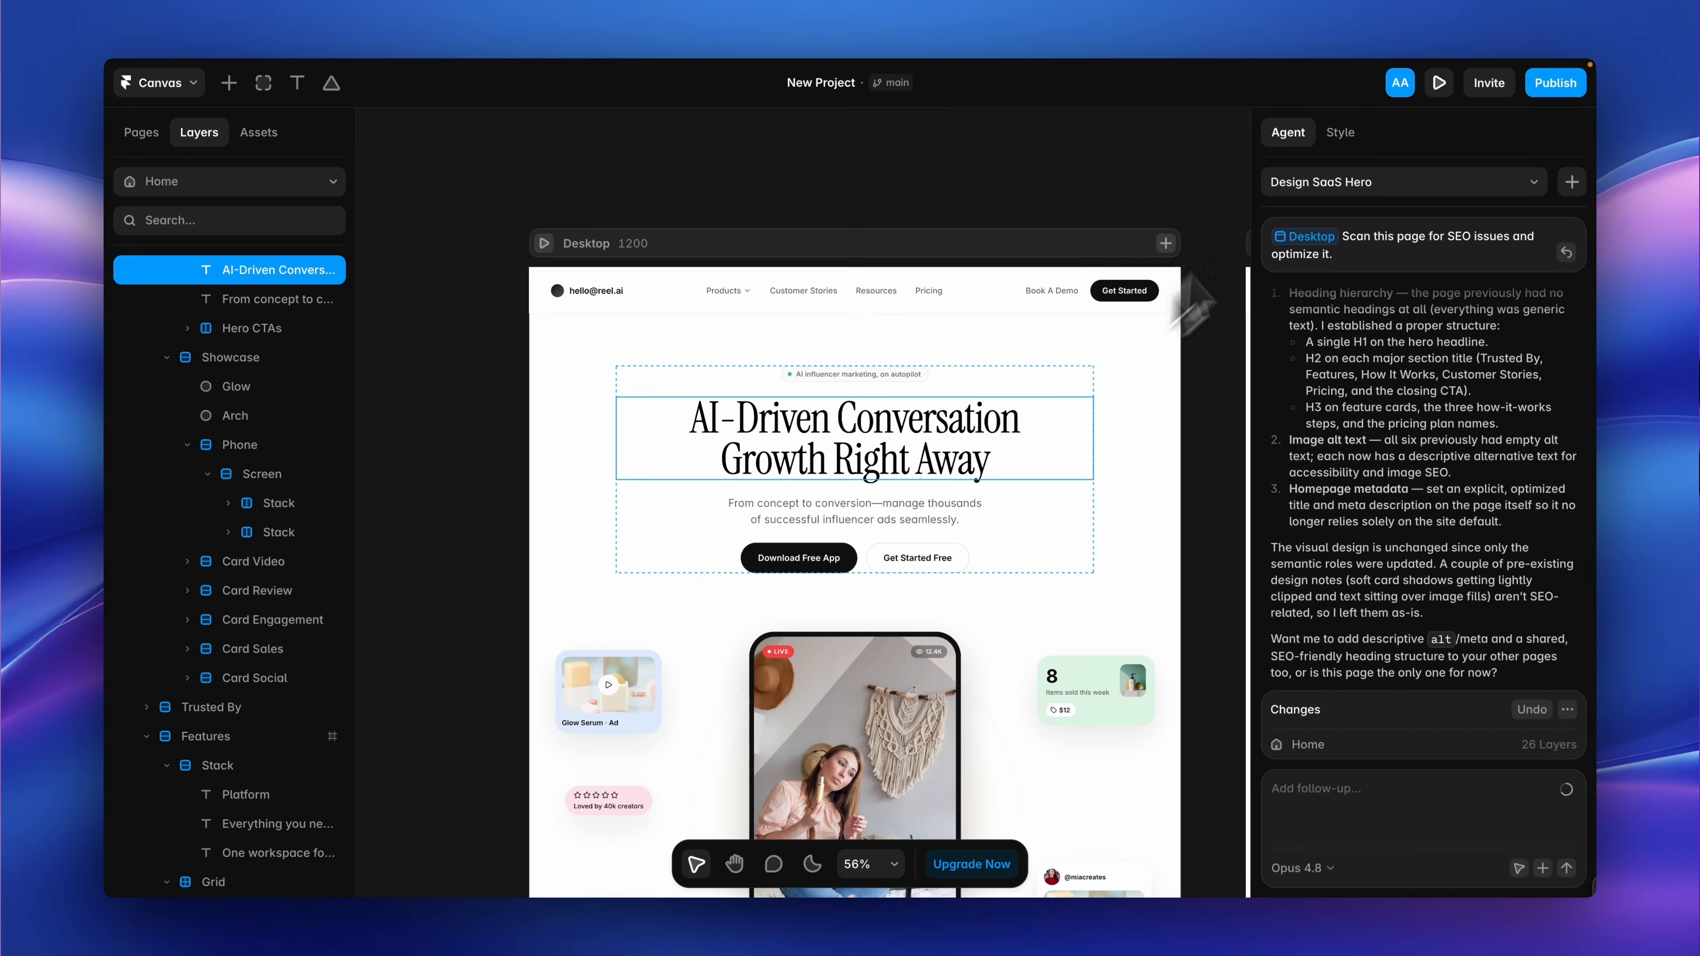
Inspect the accessibility tags assigned to the hero headline, the hero paragraph and the Smart Targeting card title.
{"action": "left_click", "coordinate": [1341, 132]}
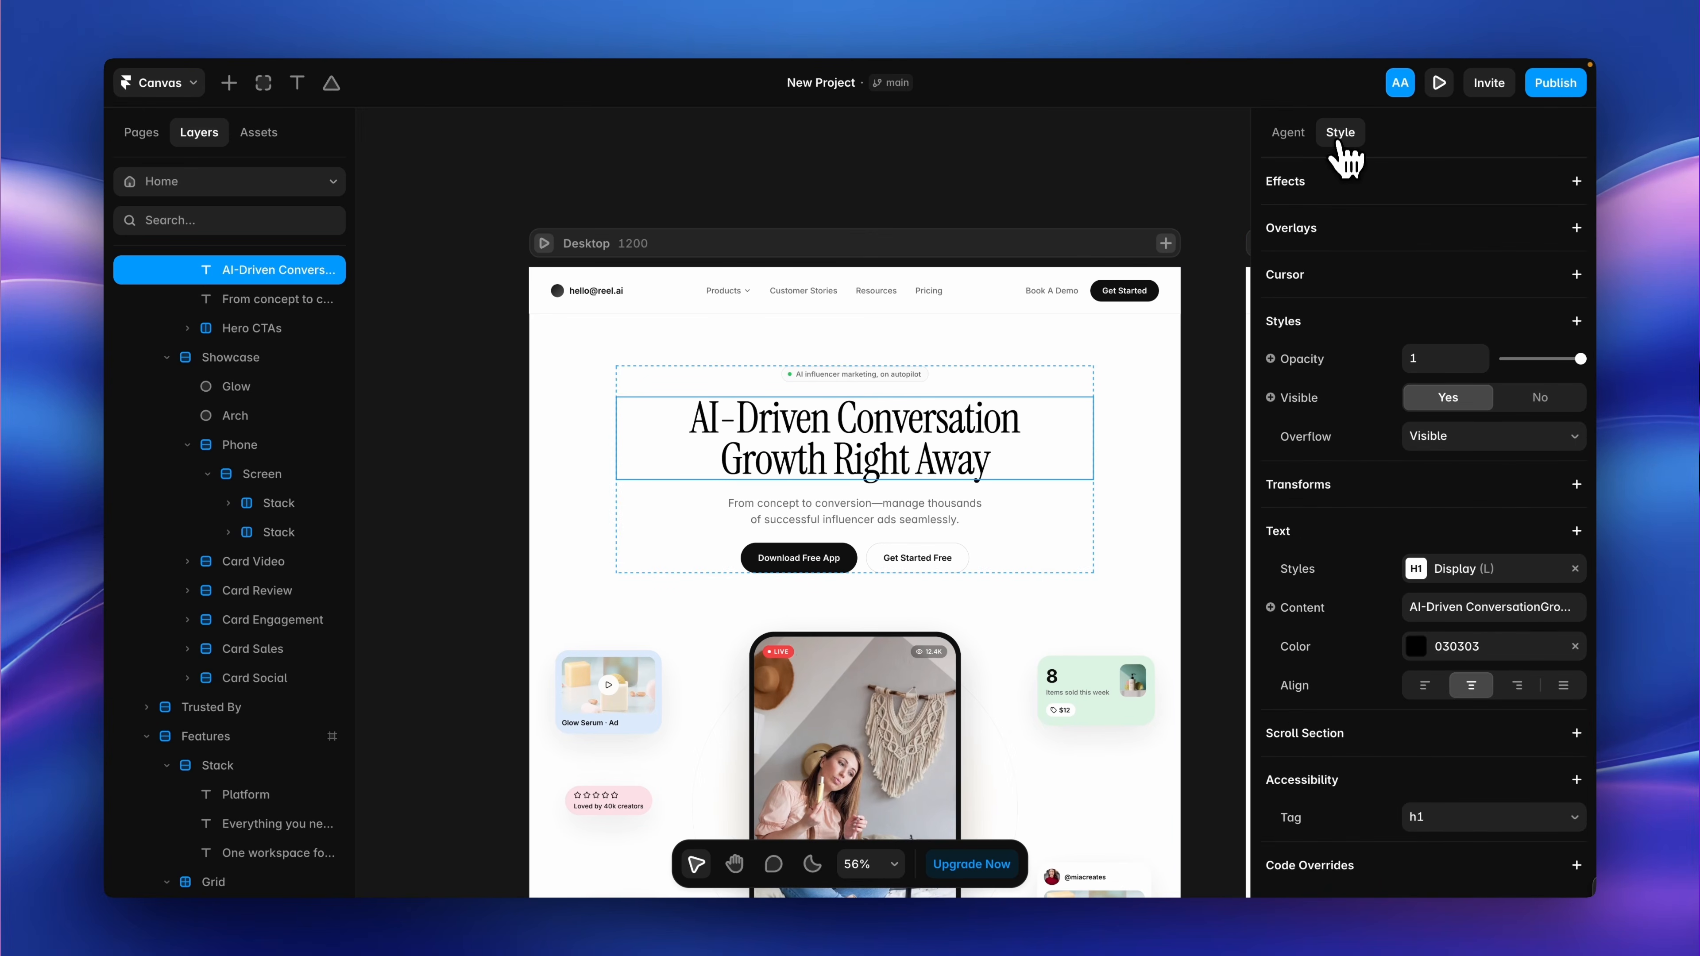
{"action": "left_click", "coordinate": [948, 521]}
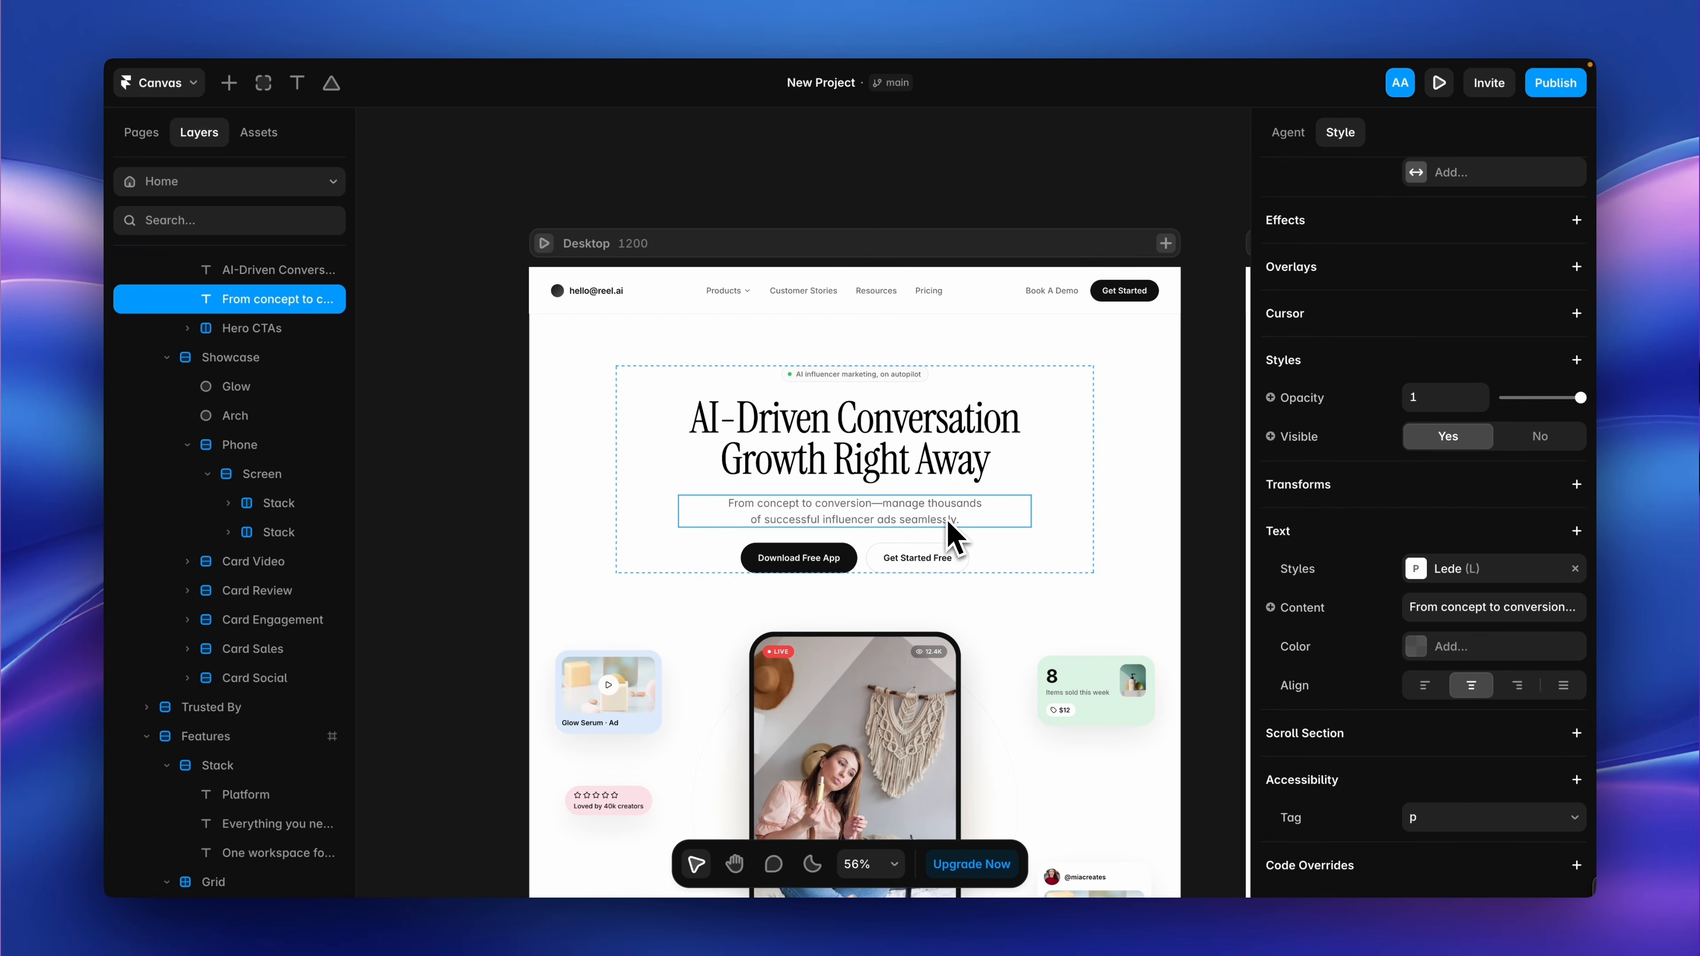
{"action": "scroll", "coordinate": [1074, 733], "scroll_direction": "down", "scroll_amount": 15}
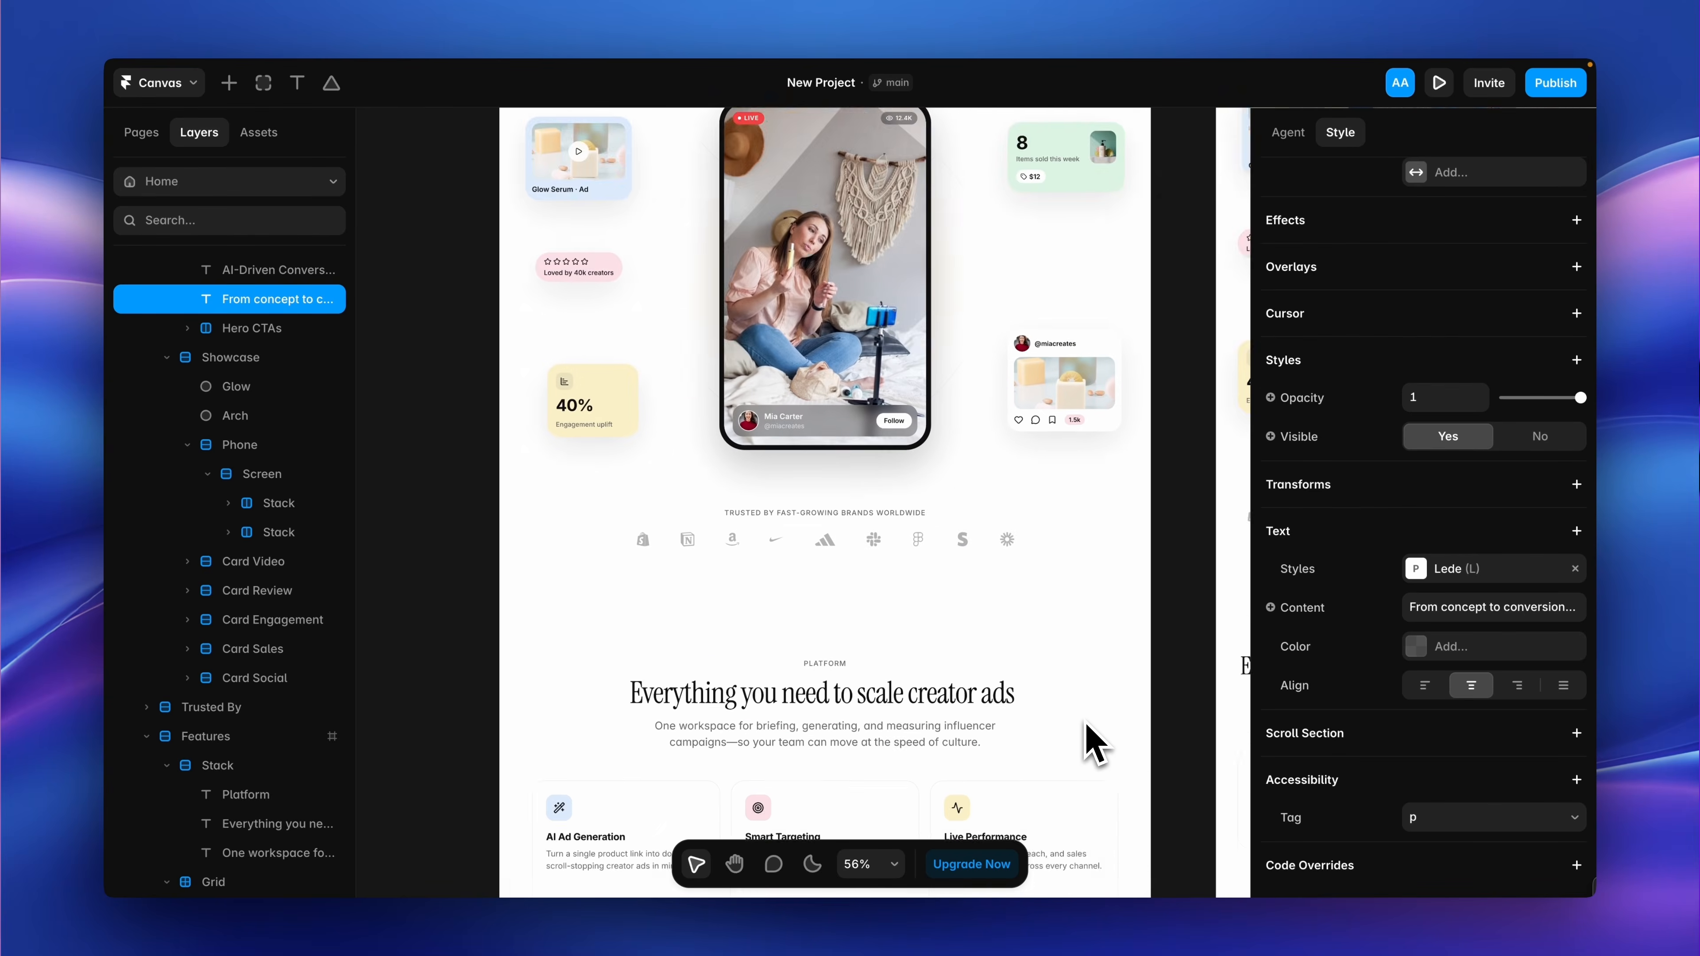
{"action": "left_click", "coordinate": [808, 601]}
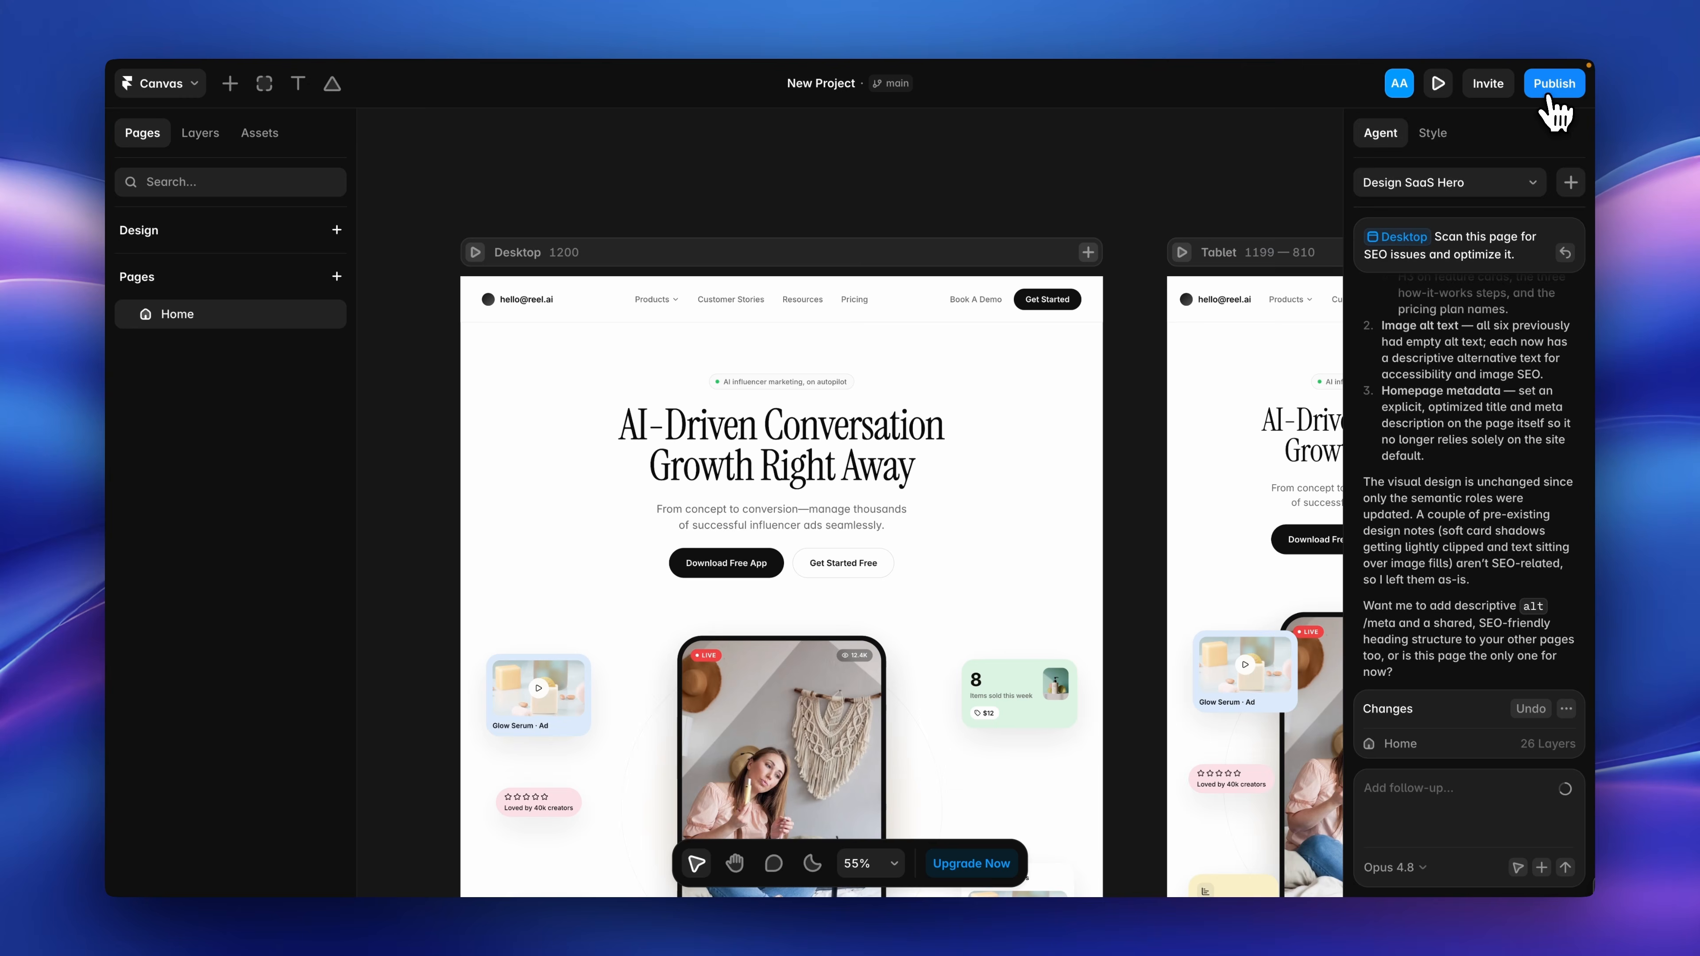
Publish the latest changes to the live site.
{"action": "left_click", "coordinate": [1554, 86]}
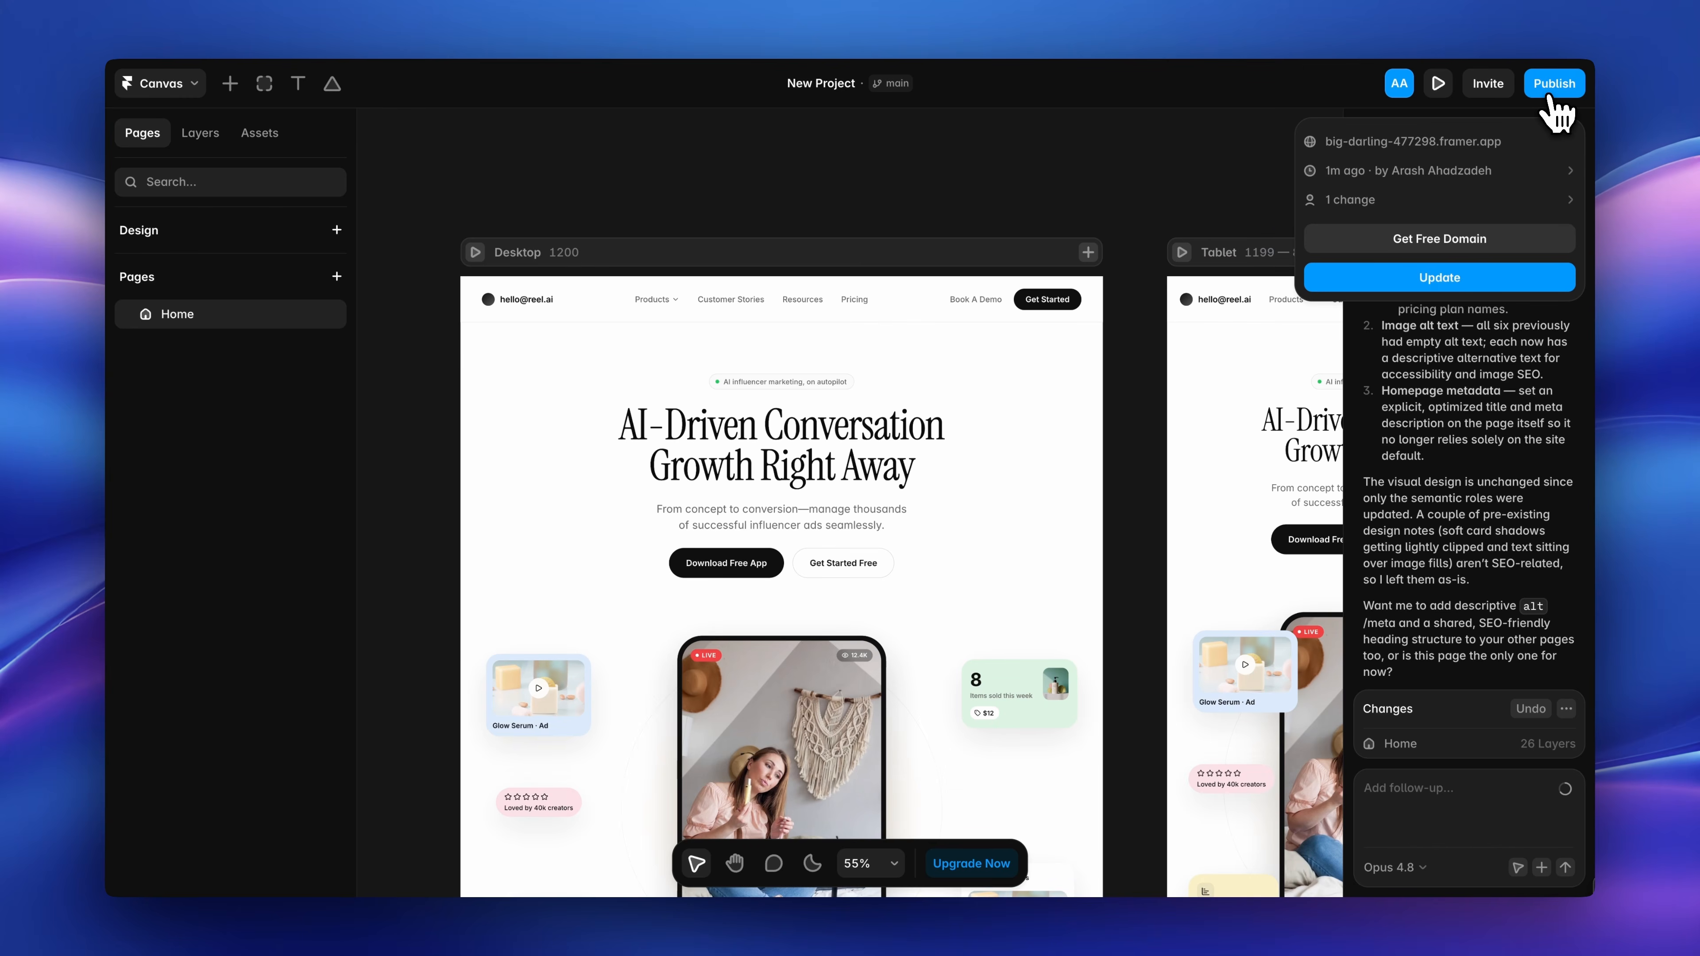
{"action": "left_click", "coordinate": [1505, 268]}
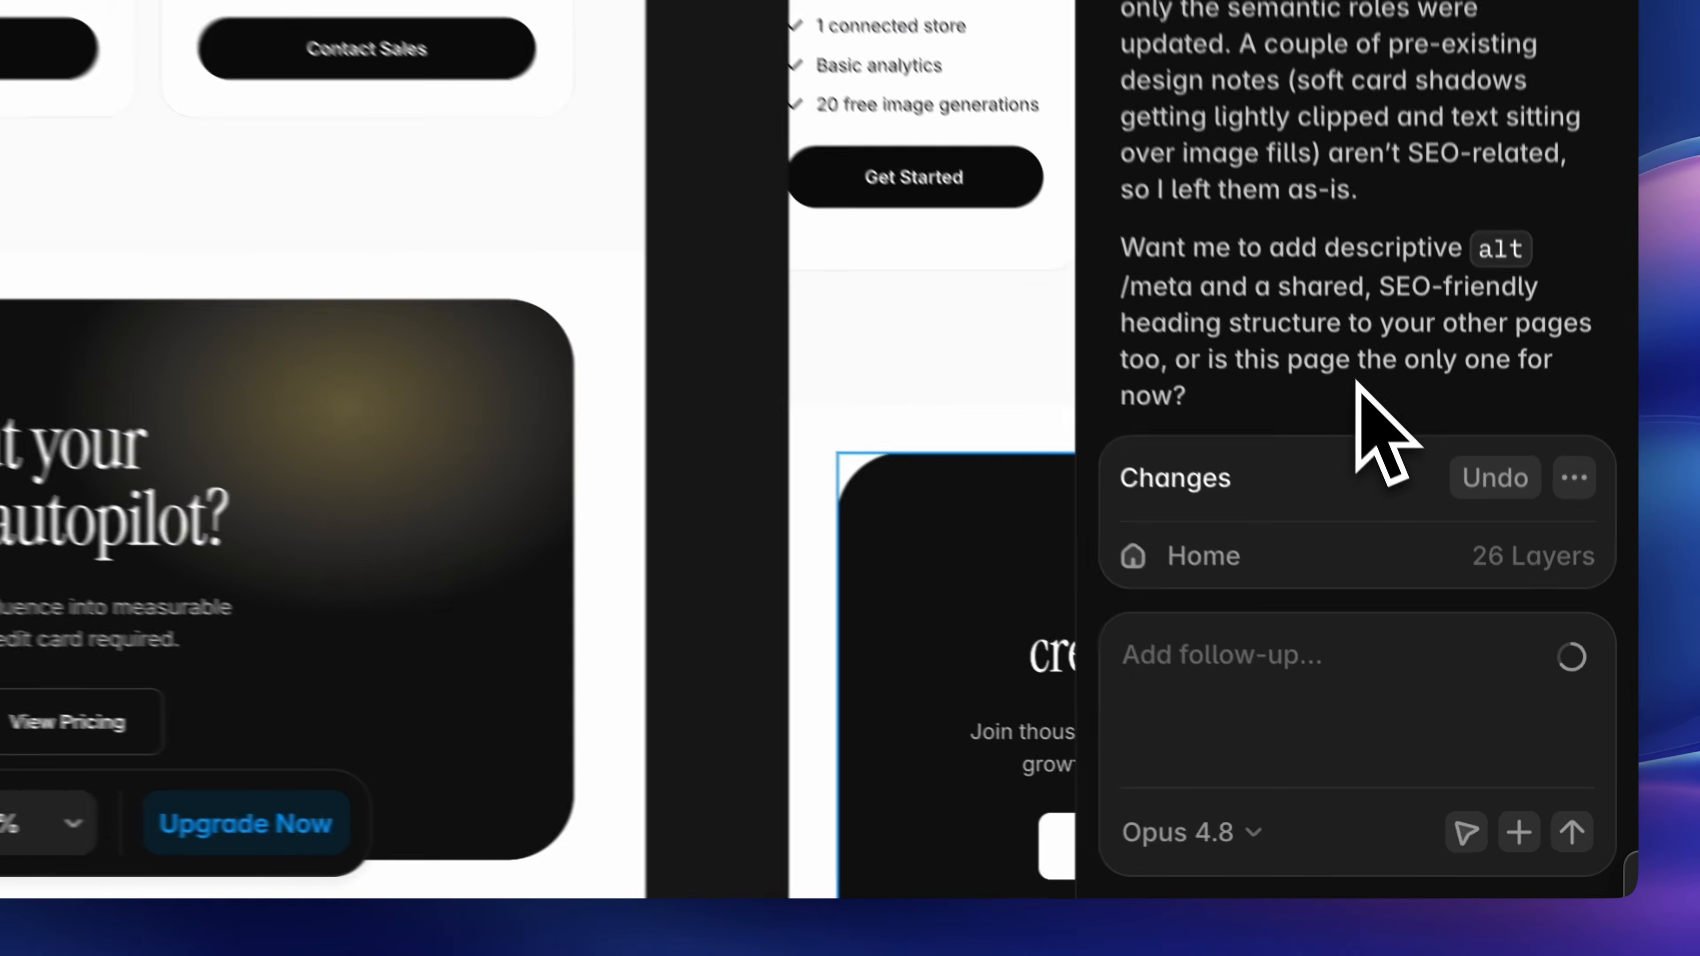
Ask the agent to create a tabbed pricing section that switches between Monthly and Yearly plans.
{"action": "type", "text": "Create a tabbed pricing section that switches between Monthly and Yearly plans."}
{"action": "key", "text": "Return"}
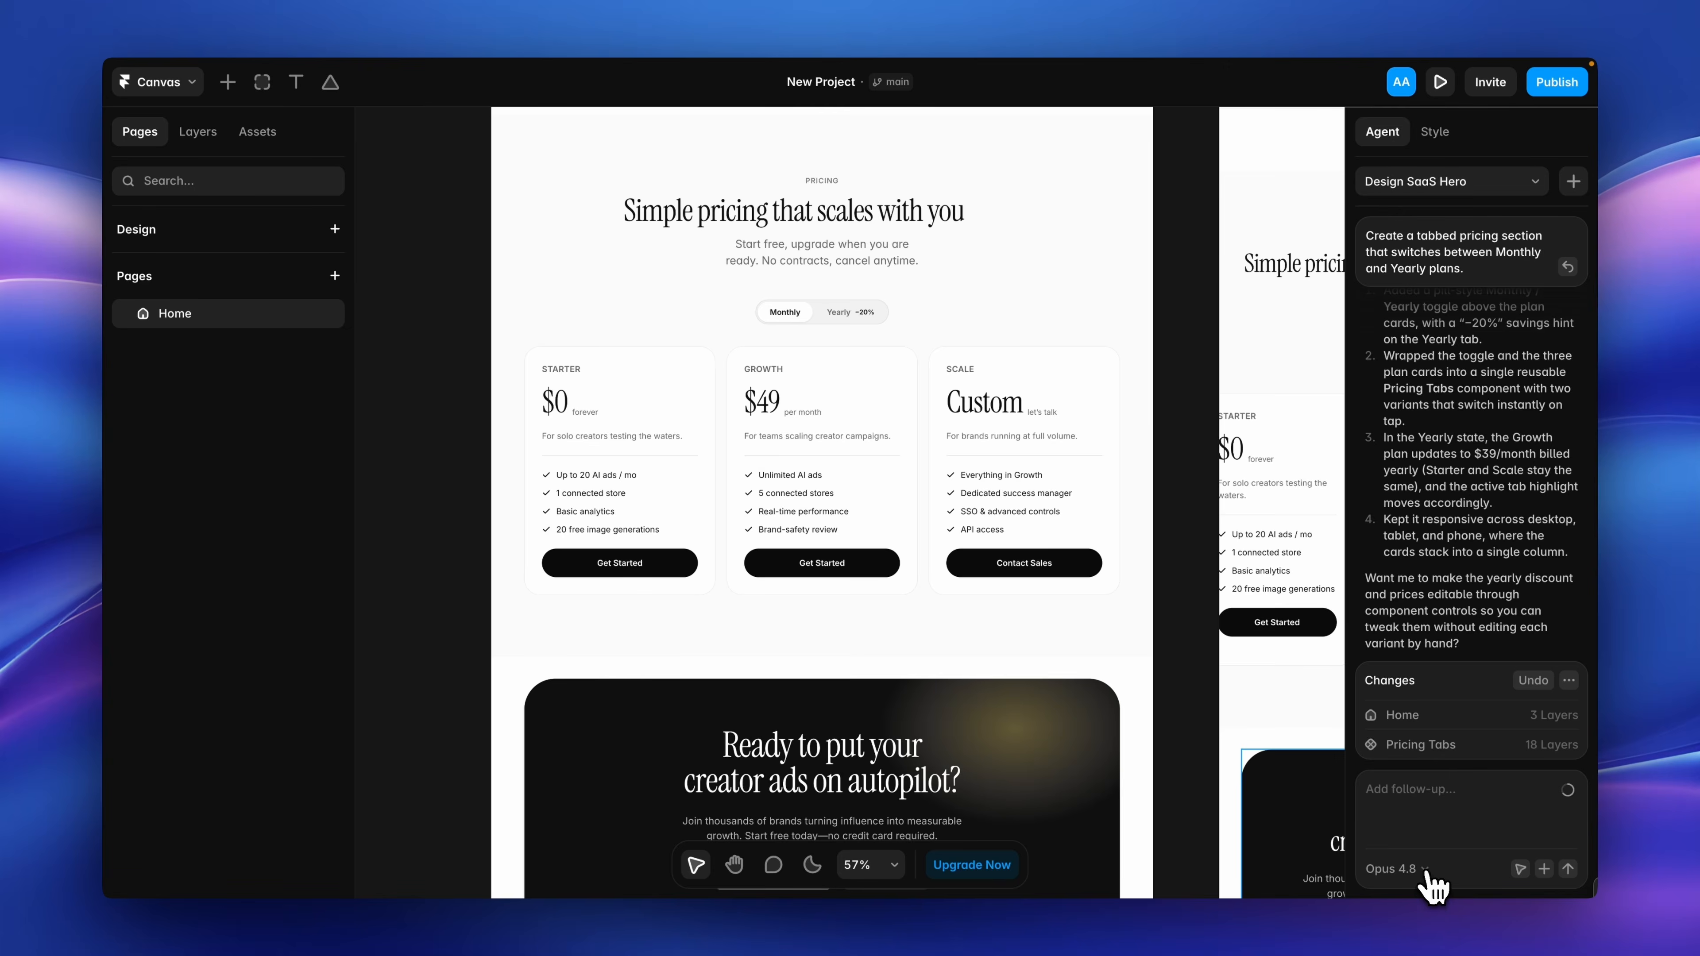
Check the agent's model choices, and with Opus 4.8 ask it to apply the attached file's design style to the hero section.
{"action": "left_click", "coordinate": [1424, 881]}
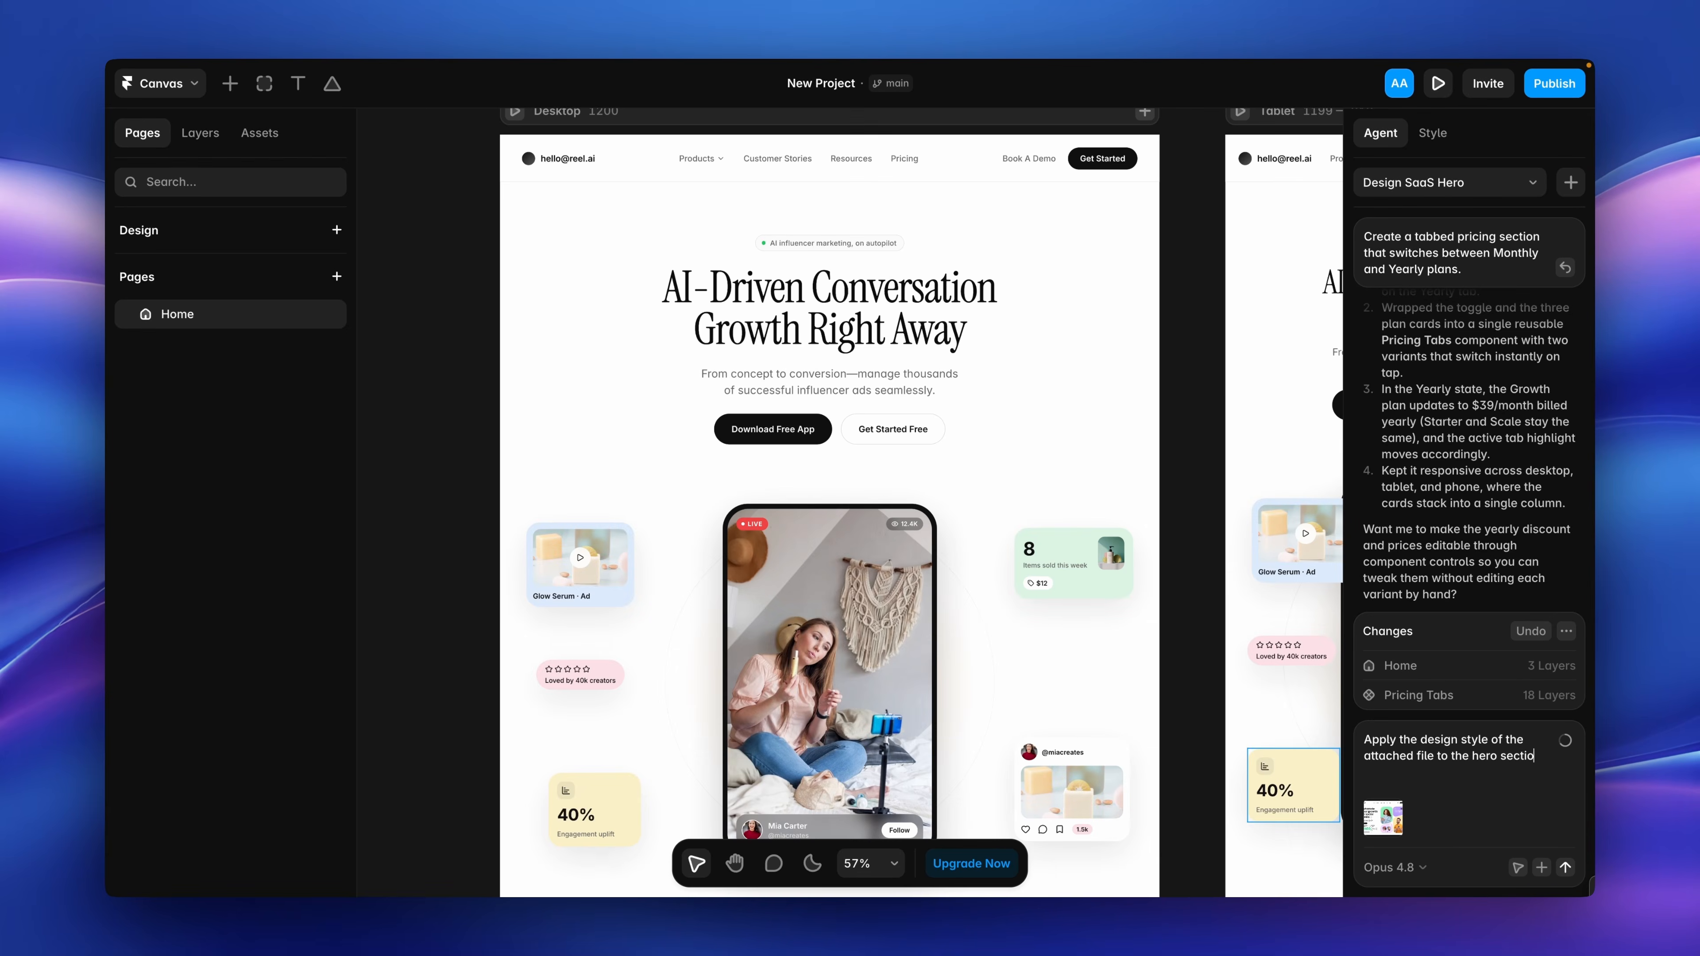
{"action": "type", "text": "n."}
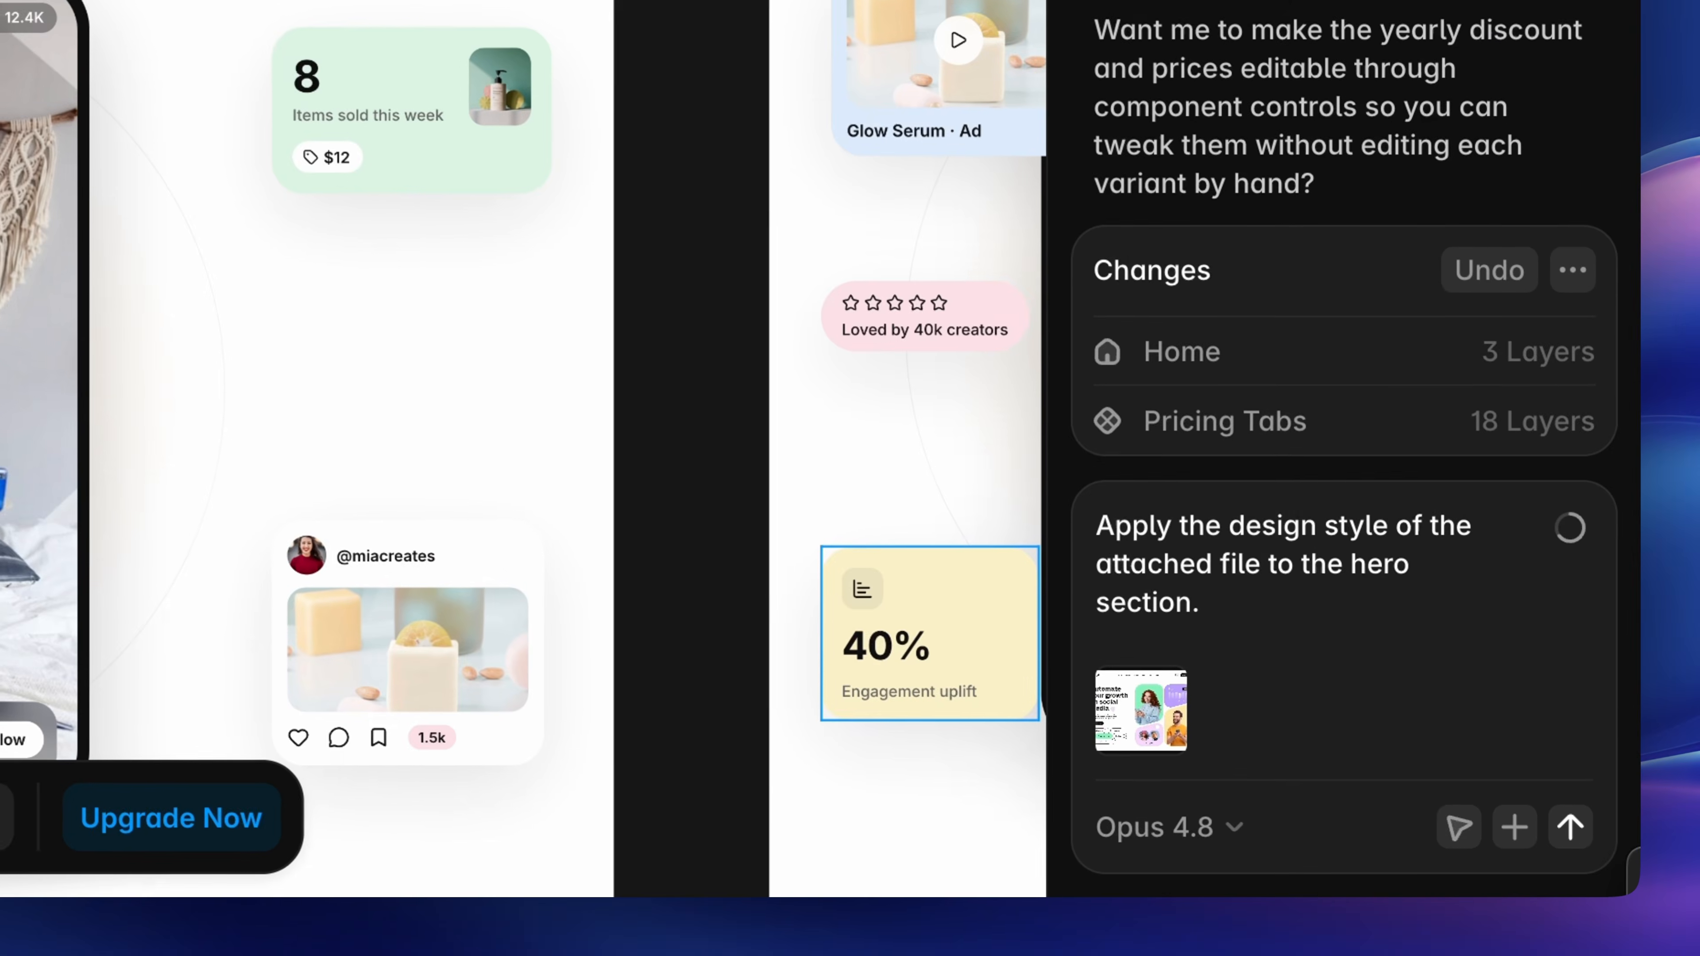
{"action": "key", "text": "Return"}
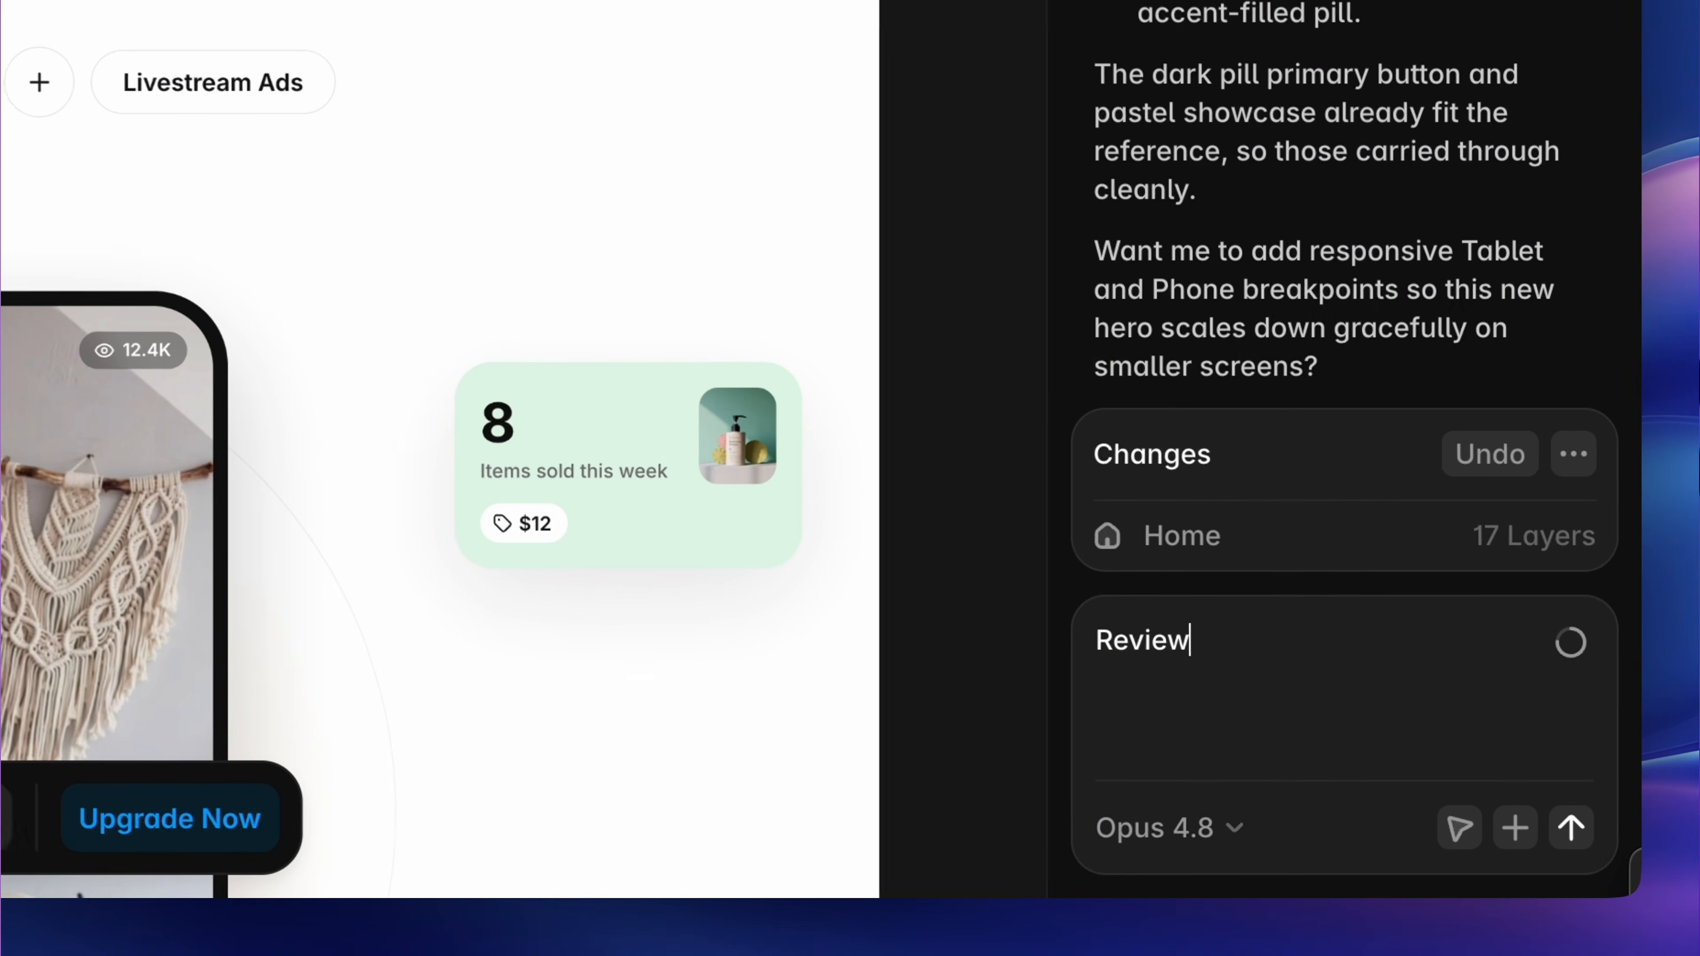
Ask the agent to review this page and resolve any issues such as contrast, spacing, ALT text, etc.
{"action": "type", "text": "the"}
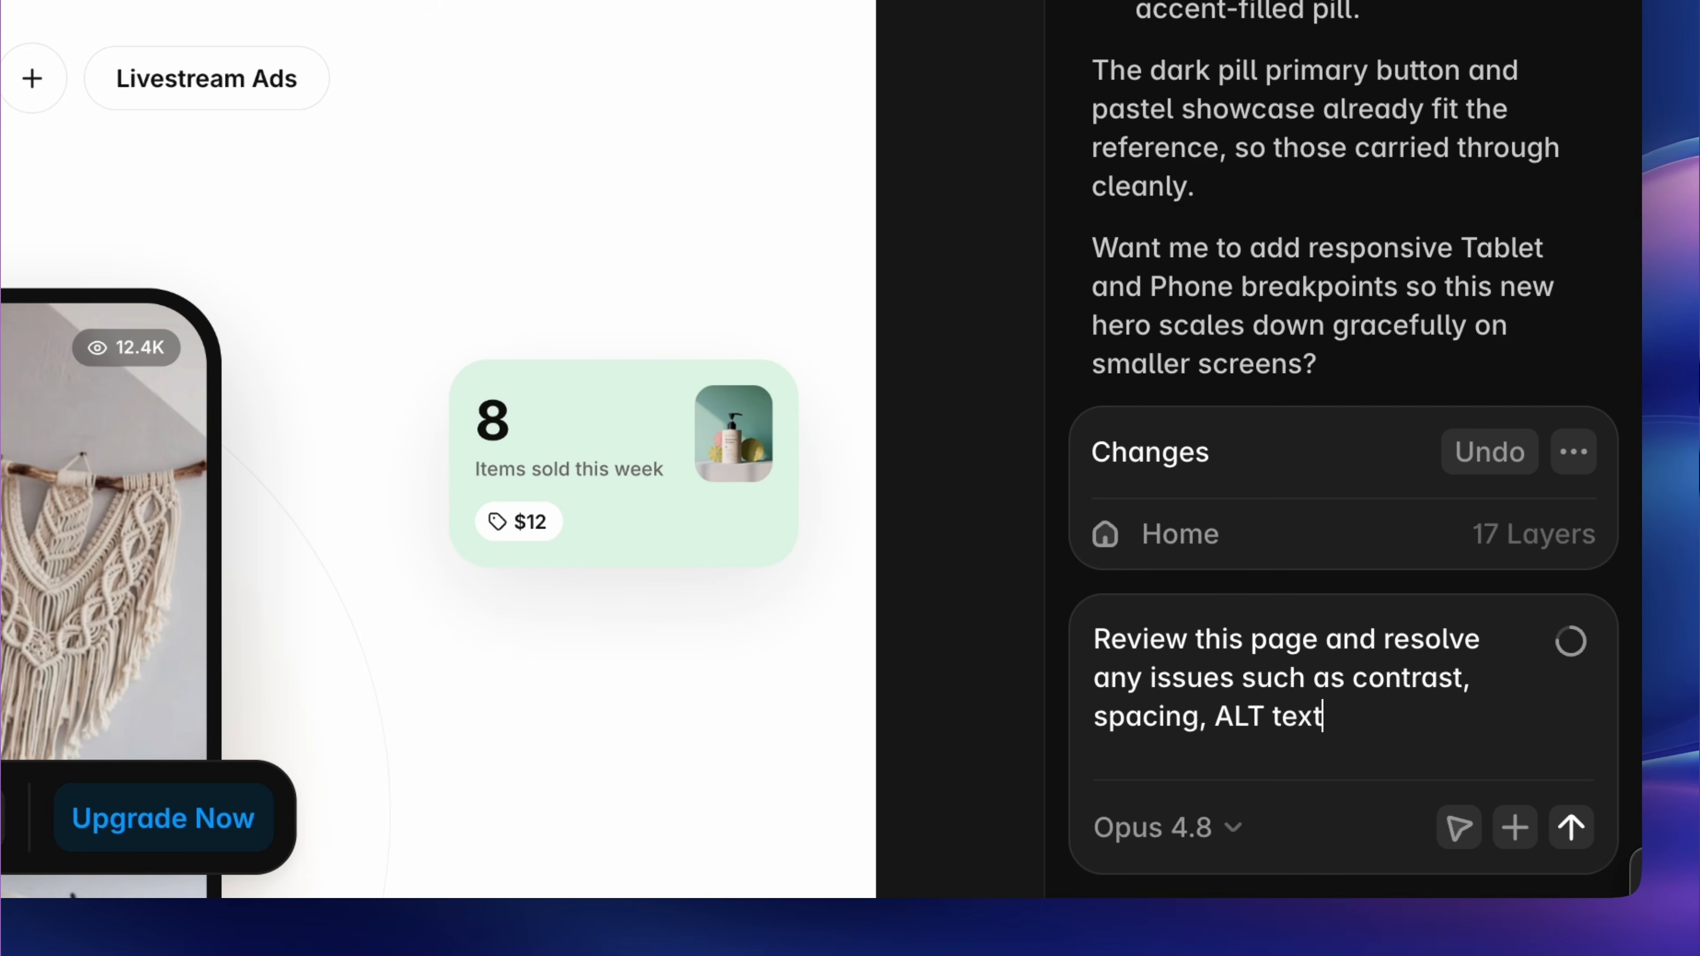
{"action": "type", "text": ", etc."}
{"action": "key", "text": "Return"}
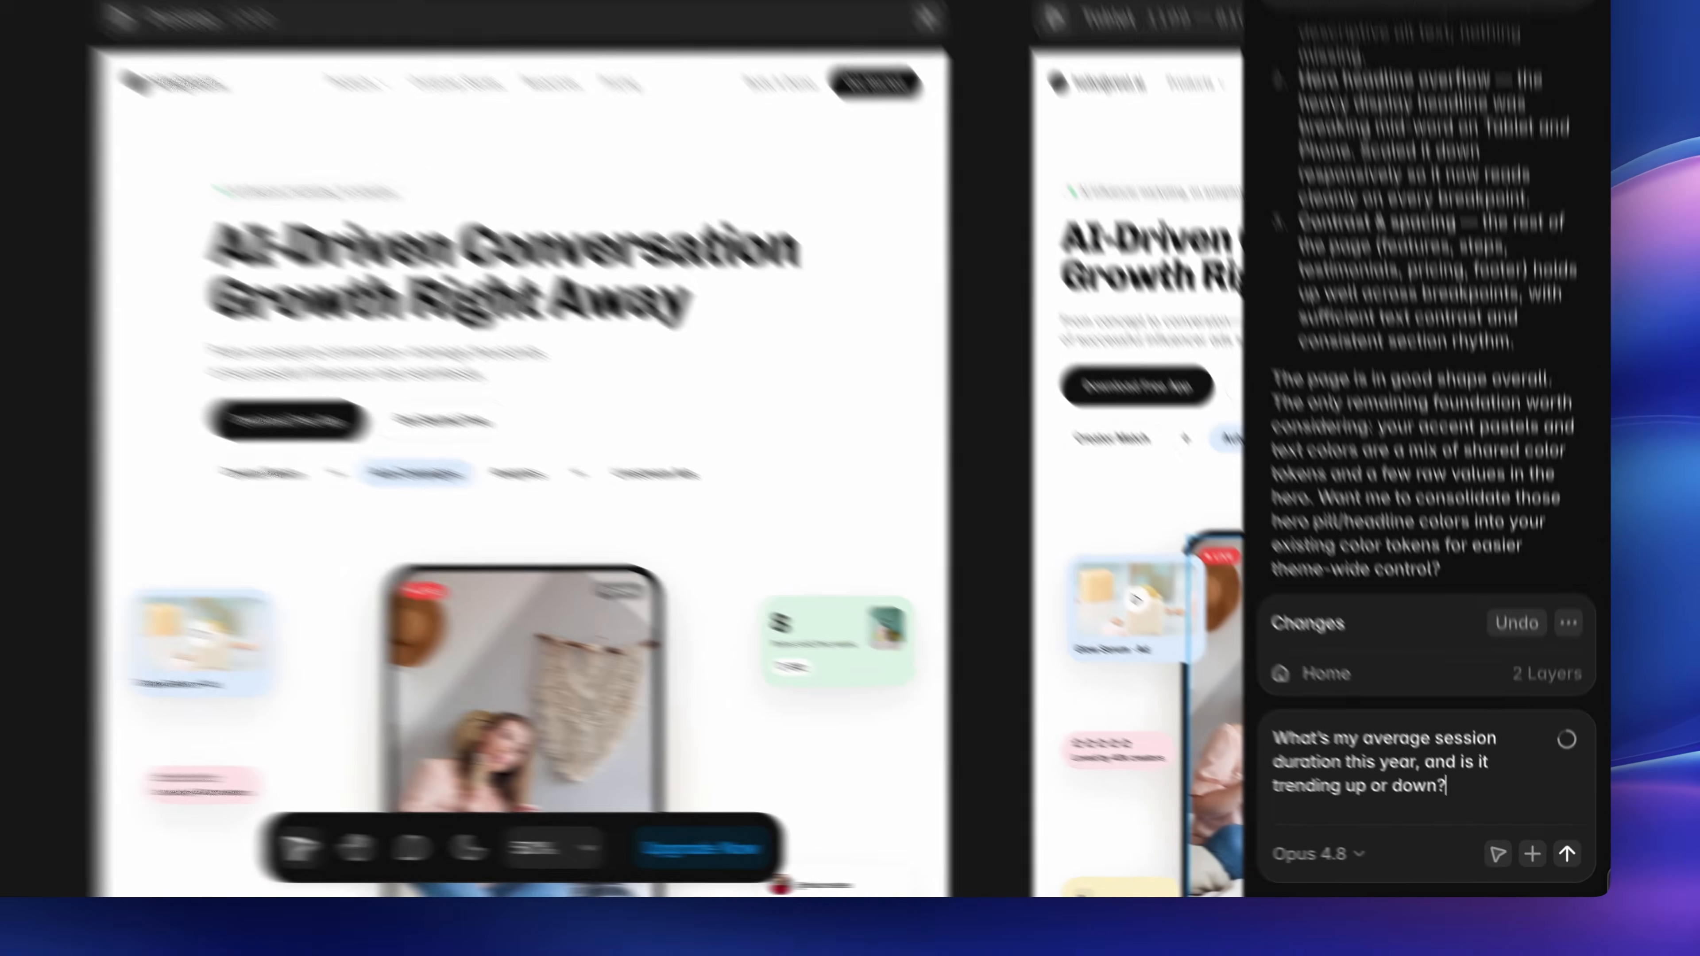
Ask the agent for this year's average session duration and whether it is trending up or down.
{"action": "key", "text": "Return"}
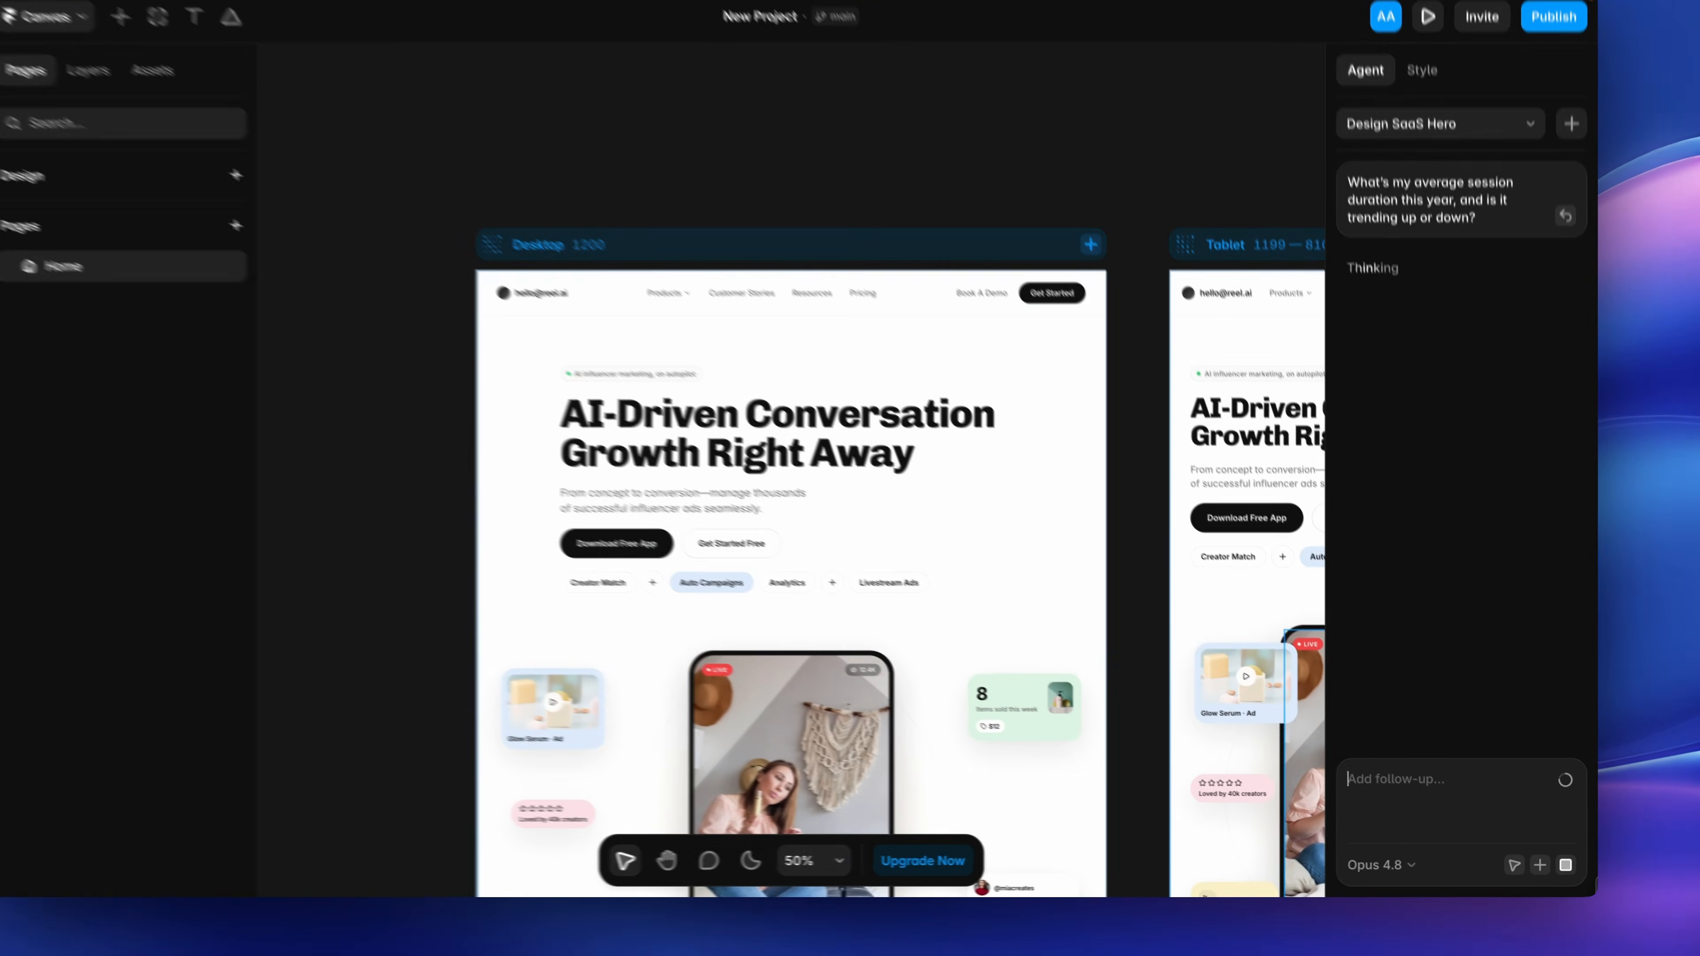